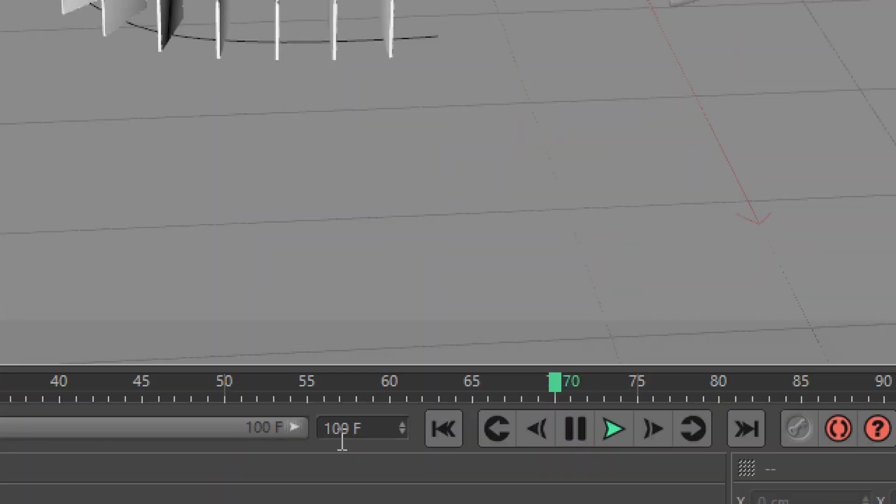
Set the animation length to 1000 frames, extend the preview range to match, and play the simulation
{"action": "type", "text": "0"}
{"action": "key", "text": "Return"}
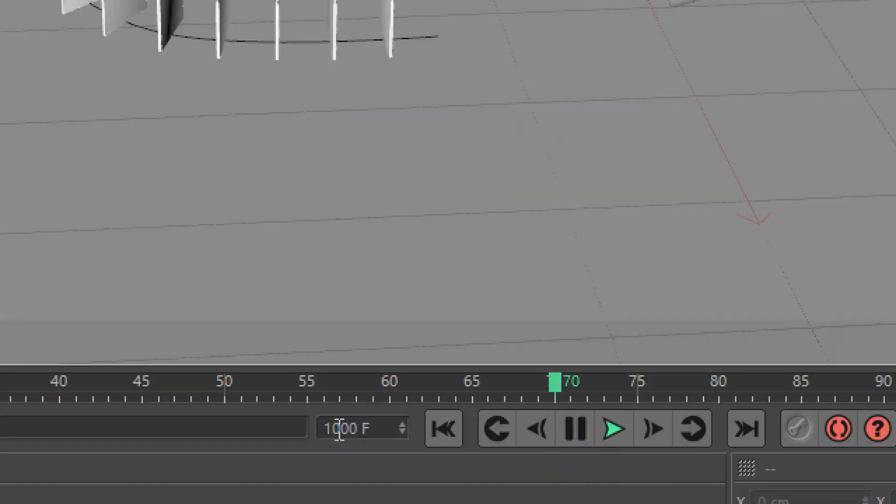
{"action": "left_click_drag", "start_coordinate": [96, 356], "coordinate": [793, 369]}
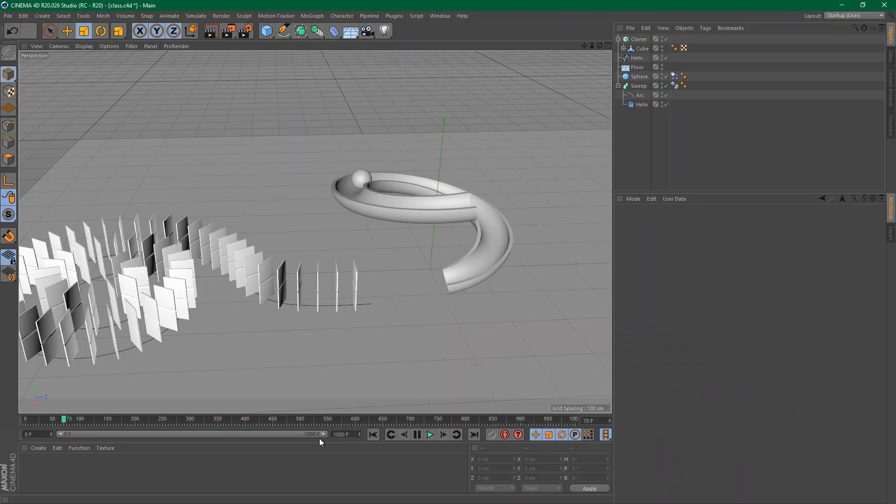
{"action": "left_click", "coordinate": [431, 435]}
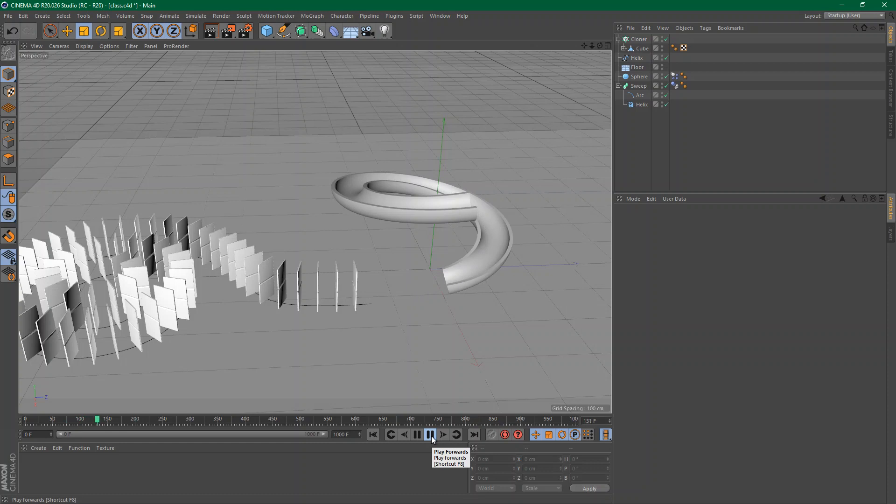
{"action": "left_click", "coordinate": [430, 434]}
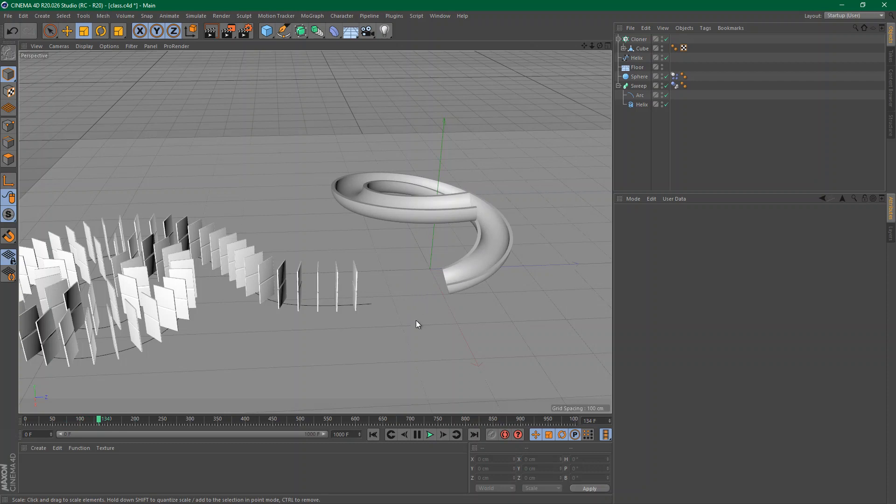
Add a Collider Body tag to the Floor and replay the simulation from the first frame
{"action": "right_click", "coordinate": [638, 67]}
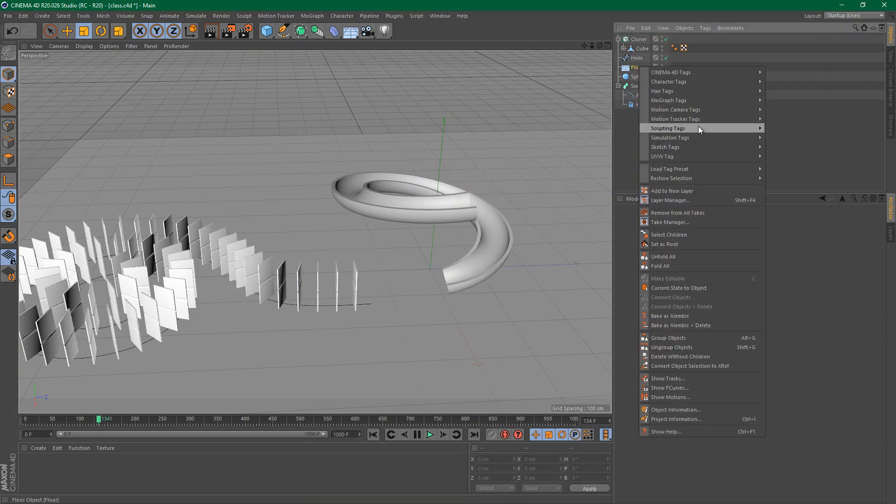
{"action": "mouse_move", "coordinate": [706, 137]}
{"action": "left_click", "coordinate": [786, 158]}
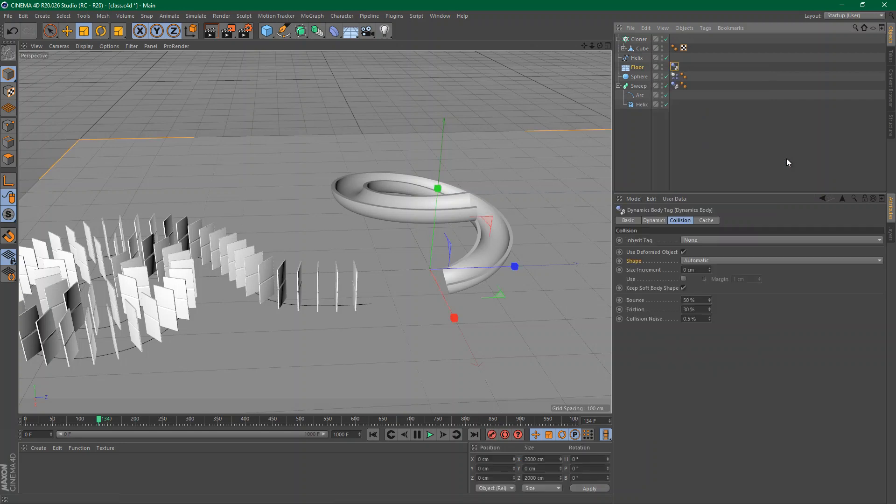
{"action": "left_click", "coordinate": [376, 435]}
{"action": "left_click", "coordinate": [430, 435]}
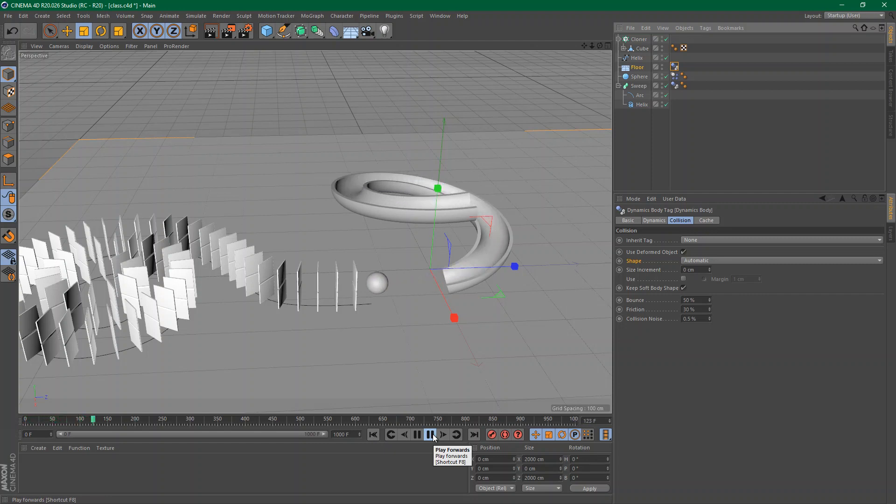
{"action": "left_click", "coordinate": [431, 435]}
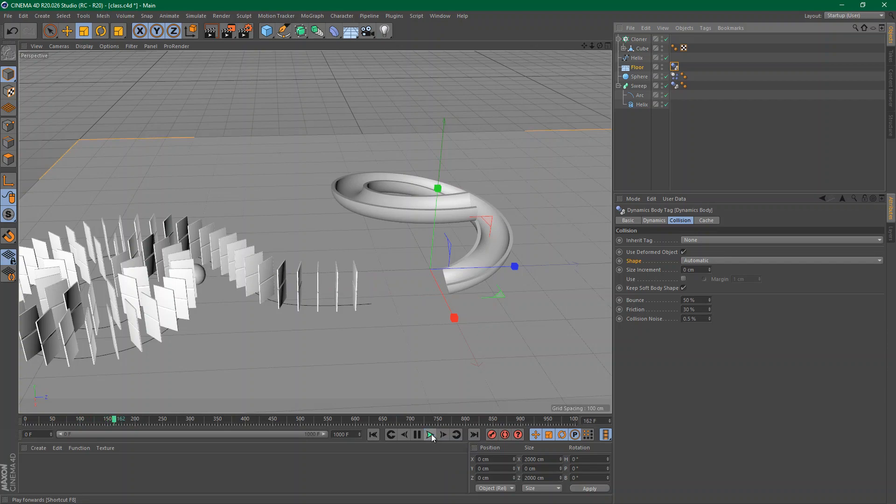
Add a cube and scale it into a thin wall about 9.2 cm thick, 79.3 cm high and 200 cm long
{"action": "left_click_drag", "start_coordinate": [354, 260], "coordinate": [453, 317], "text": "alt"}
{"action": "middle_click_drag", "start_coordinate": [414, 356], "coordinate": [375, 360], "text": "alt"}
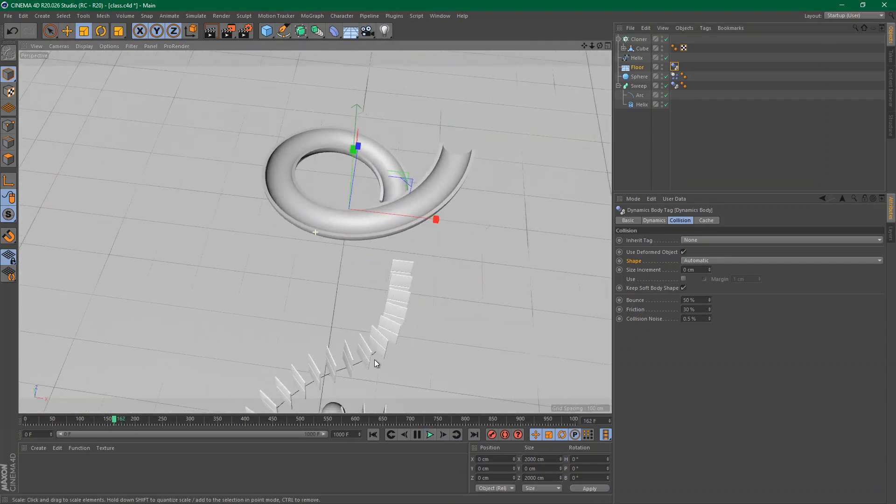
{"action": "left_click_drag", "start_coordinate": [375, 360], "coordinate": [239, 306], "text": "alt"}
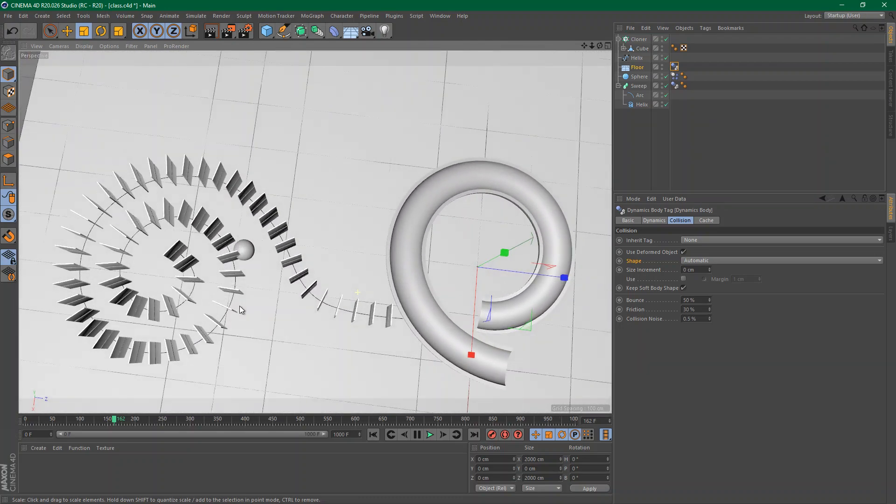
{"action": "scroll", "coordinate": [369, 262], "scroll_direction": "up", "scroll_amount": 4}
{"action": "middle_click_drag", "start_coordinate": [386, 256], "coordinate": [327, 263], "text": "alt"}
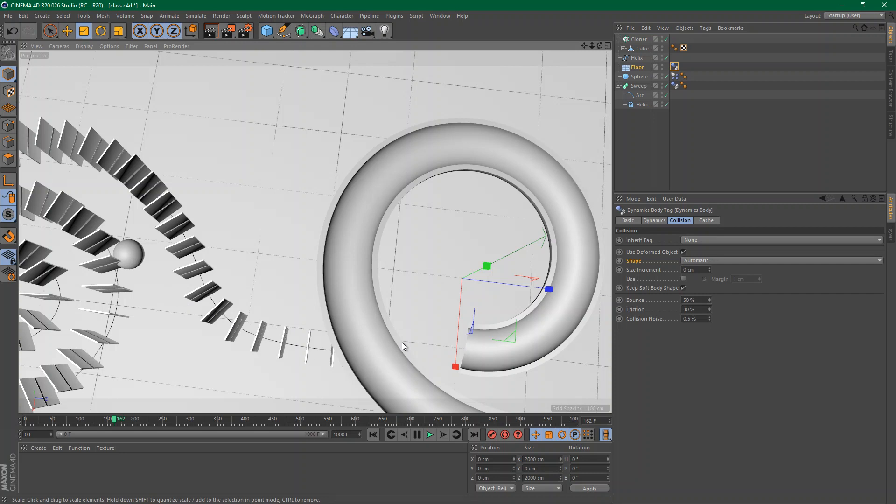
{"action": "left_click", "coordinate": [266, 32]}
{"action": "left_click_drag", "start_coordinate": [299, 241], "coordinate": [376, 153], "text": "alt"}
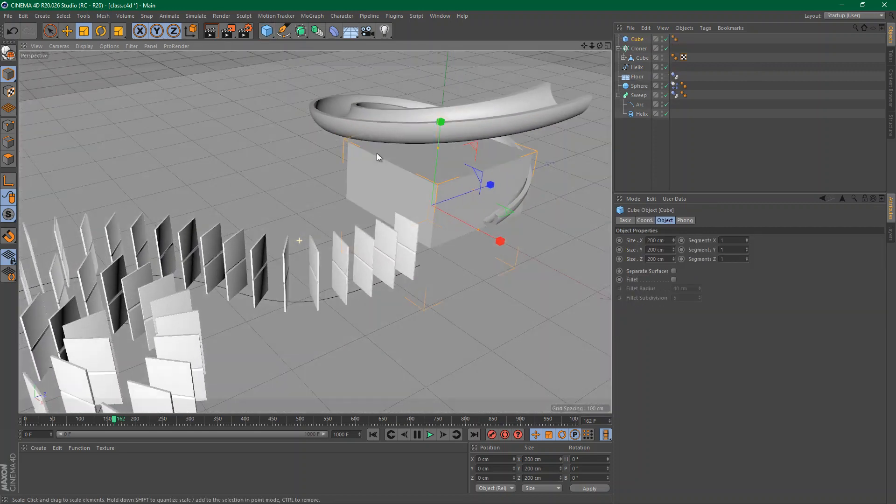
{"action": "right_click_drag", "start_coordinate": [438, 170], "coordinate": [512, 170], "text": "alt"}
{"action": "left_click_drag", "start_coordinate": [509, 278], "coordinate": [413, 258]}
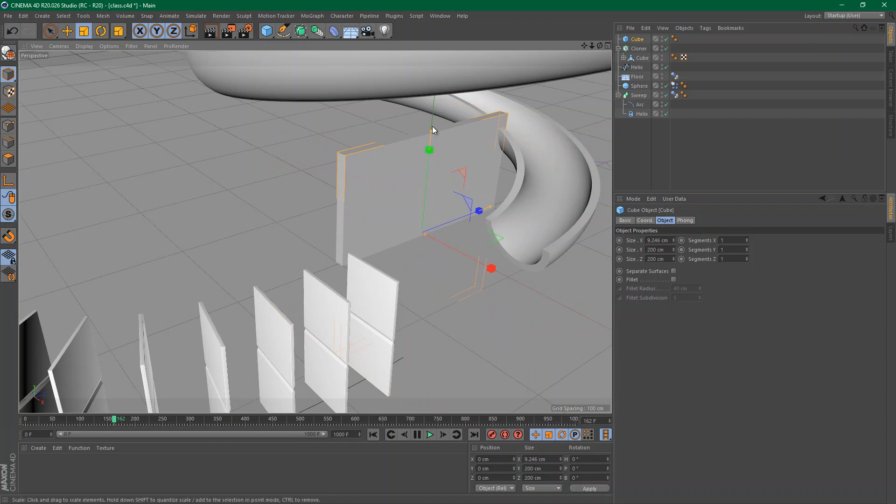
{"action": "left_click_drag", "start_coordinate": [431, 130], "coordinate": [436, 206]}
{"action": "left_click_drag", "start_coordinate": [455, 246], "coordinate": [413, 242], "text": "alt"}
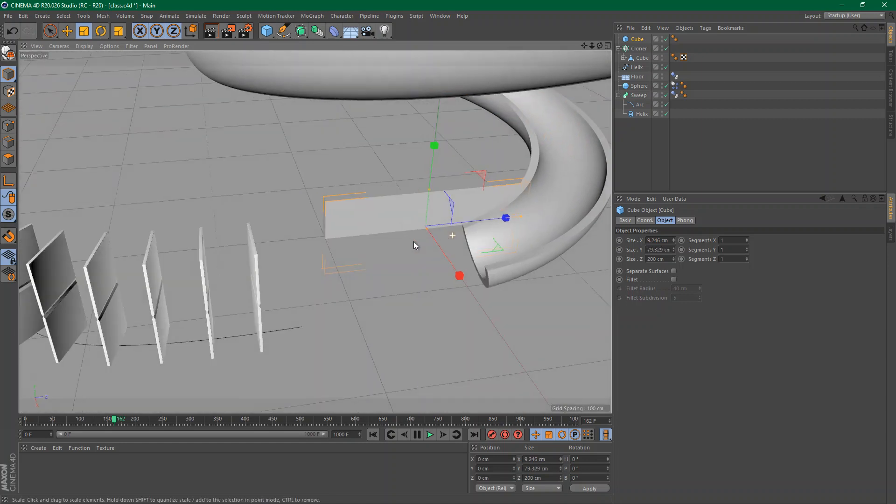
Move the wall to the slide's exit and place a parallel copy at about X 141.6 cm, Z -111.6 cm, forming a channel
{"action": "key", "text": "e"}
{"action": "left_click_drag", "start_coordinate": [499, 252], "coordinate": [395, 299]}
{"action": "left_click_drag", "start_coordinate": [455, 192], "coordinate": [382, 273], "text": "alt"}
{"action": "left_click_drag", "start_coordinate": [362, 302], "coordinate": [427, 321], "text": "ctrl"}
{"action": "left_click_drag", "start_coordinate": [322, 225], "coordinate": [420, 254], "text": "alt"}
{"action": "left_click_drag", "start_coordinate": [460, 281], "coordinate": [369, 218]}
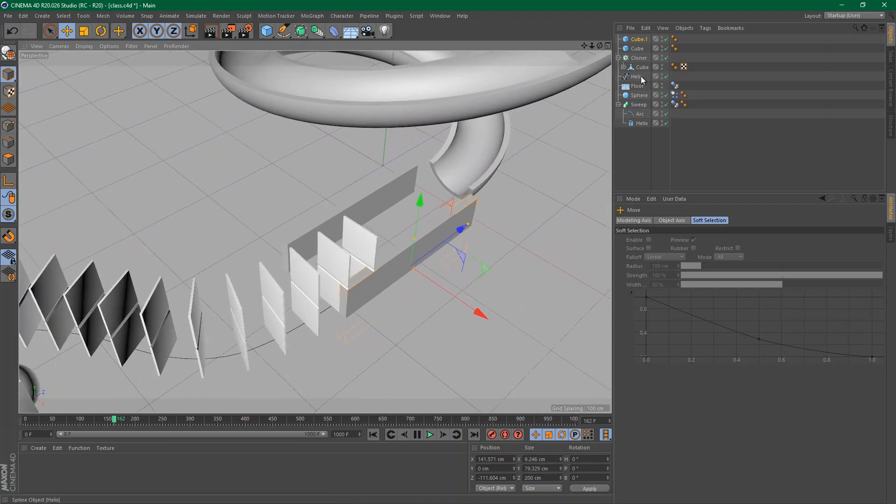
Try to shift the domino Cloner along X to clear the channel walls
{"action": "mouse_move", "coordinate": [450, 209]}
{"action": "left_mouse_down", "text": "alt"}
{"action": "mouse_move", "coordinate": [374, 241]}
{"action": "mouse_move", "coordinate": [343, 242]}
{"action": "mouse_move", "coordinate": [463, 171]}
{"action": "mouse_move", "coordinate": [449, 188]}
{"action": "mouse_move", "coordinate": [456, 195]}
{"action": "left_mouse_up", "text": "alt"}
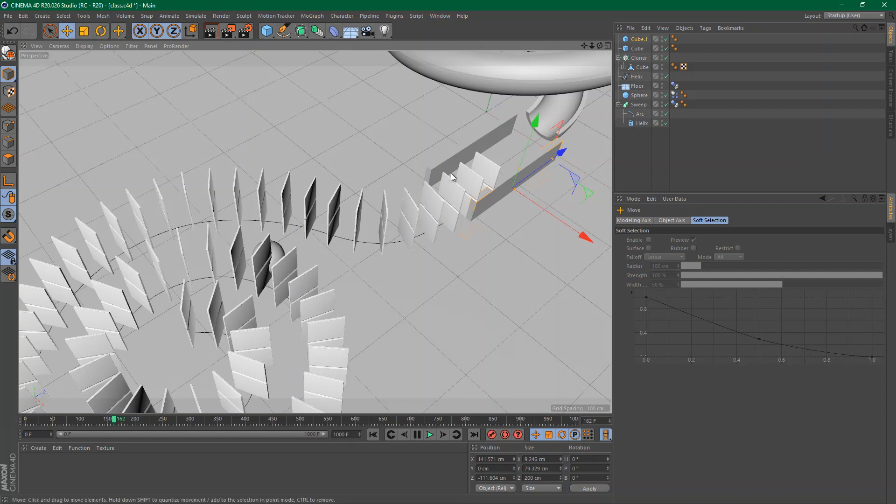
{"action": "left_click", "coordinate": [515, 155]}
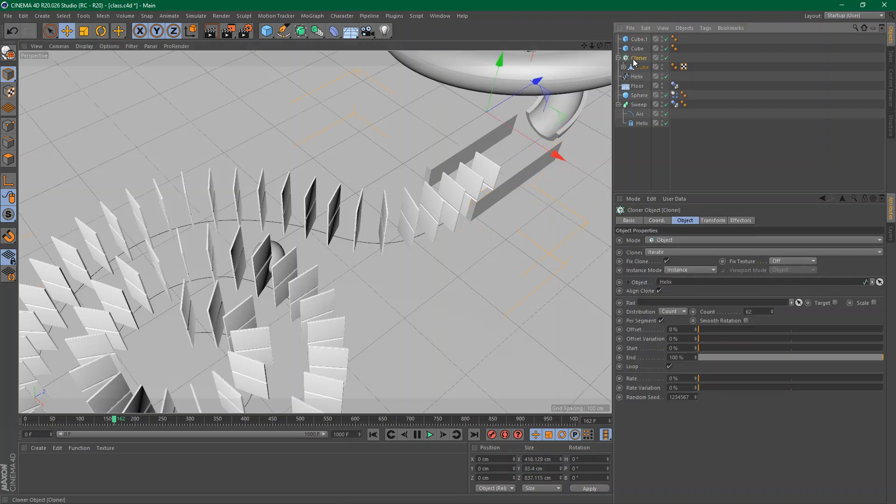
{"action": "left_click_drag", "start_coordinate": [553, 155], "coordinate": [414, 91]}
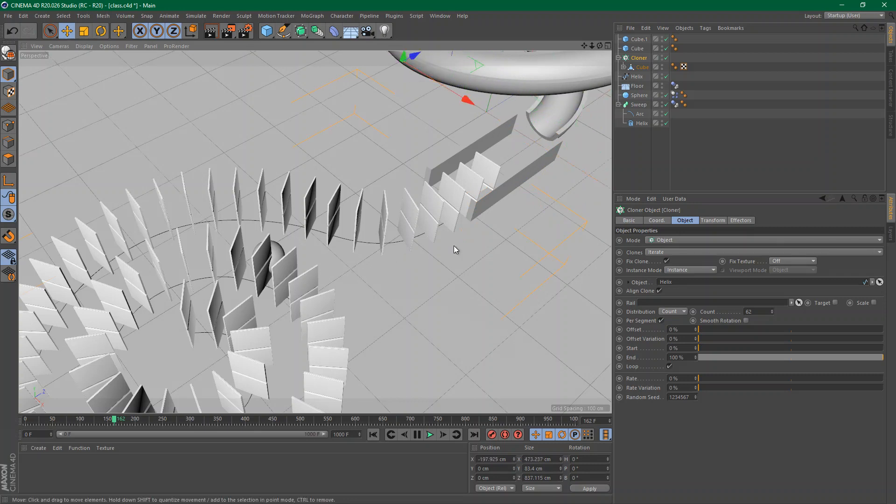
Move the dominoes' Helix spline to about X 68.3 cm, Z -699.8 cm so the row starts at the end of the channel
{"action": "left_click", "coordinate": [636, 76]}
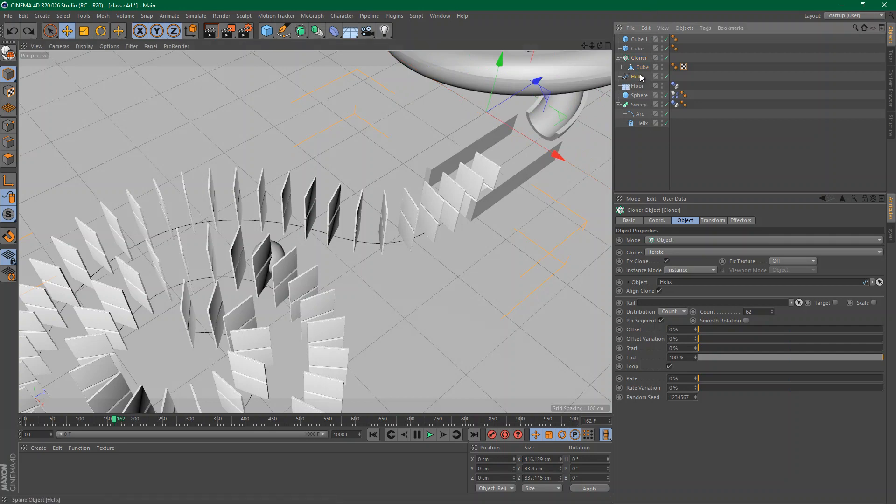
{"action": "left_click_drag", "start_coordinate": [155, 302], "coordinate": [335, 320], "text": "alt"}
{"action": "mouse_move", "coordinate": [224, 344]}
{"action": "left_mouse_down"}
{"action": "mouse_move", "coordinate": [211, 348]}
{"action": "mouse_move", "coordinate": [194, 396]}
{"action": "left_mouse_up"}
{"action": "left_click_drag", "start_coordinate": [365, 225], "coordinate": [343, 136], "text": "alt"}
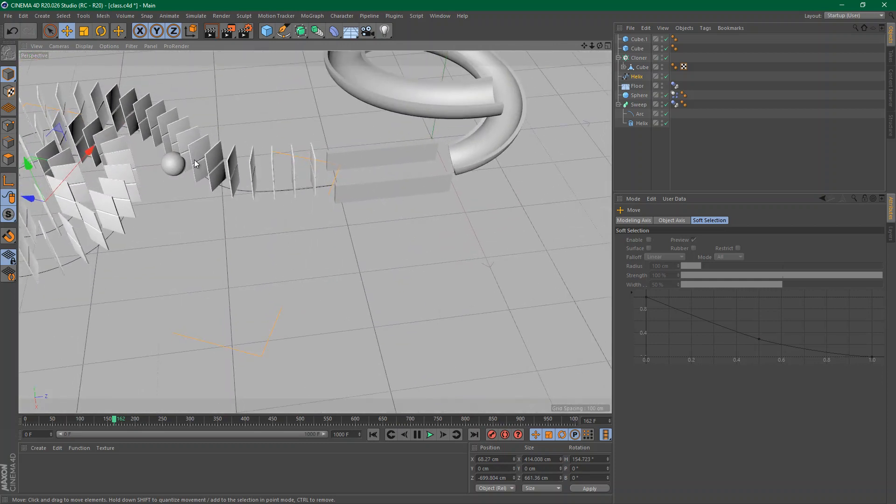
Add a Rigid Body tag to the Cube inside the Cloner and transfer the tag to the Cloner itself
{"action": "left_click", "coordinate": [374, 435]}
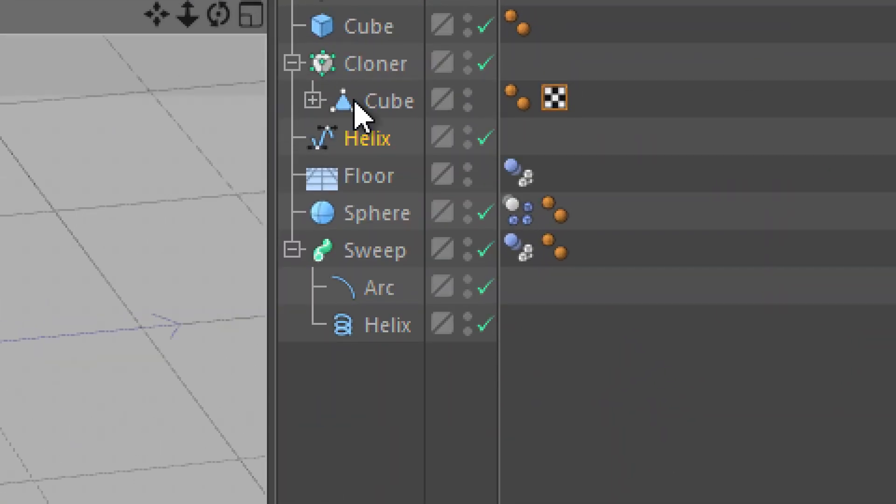
{"action": "left_click", "coordinate": [457, 95]}
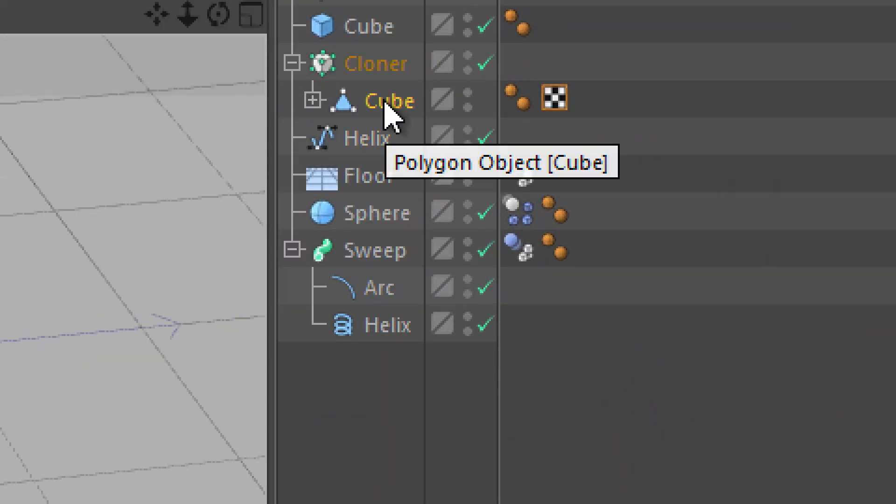
{"action": "right_click", "coordinate": [385, 103]}
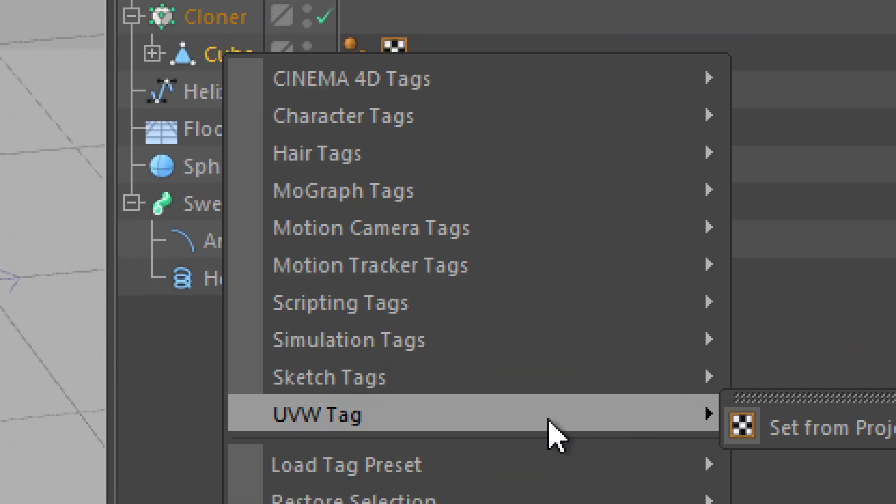
{"action": "mouse_move", "coordinate": [729, 385]}
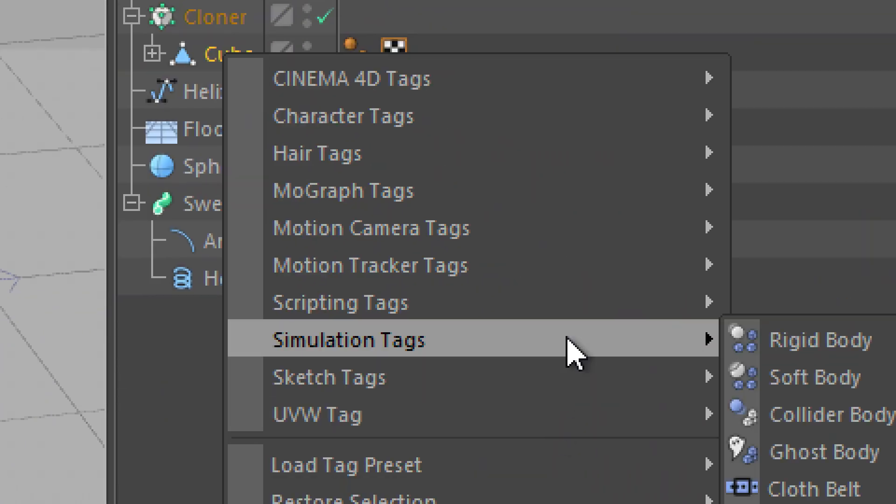
{"action": "left_click", "coordinate": [877, 348]}
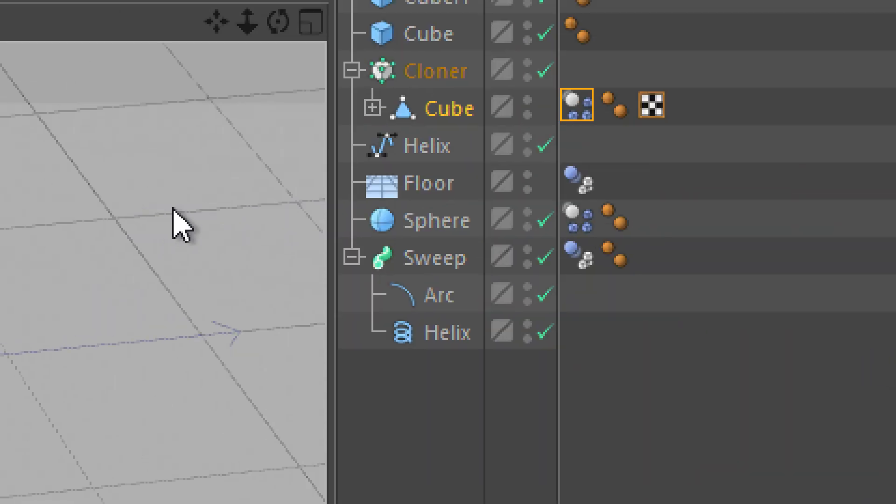
{"action": "left_click_drag", "start_coordinate": [579, 99], "coordinate": [582, 76]}
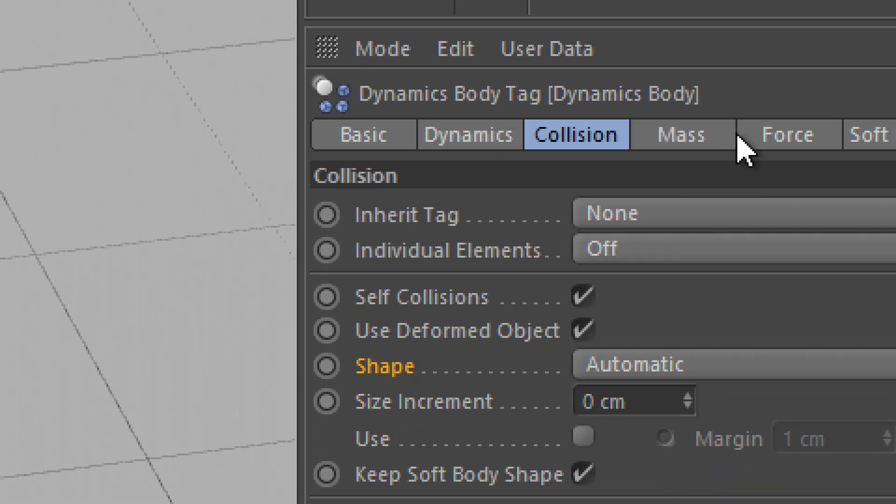
Set Individual Elements to Top Level in the collision settings of the Cloner's Rigid Body tag
{"action": "left_click", "coordinate": [618, 136]}
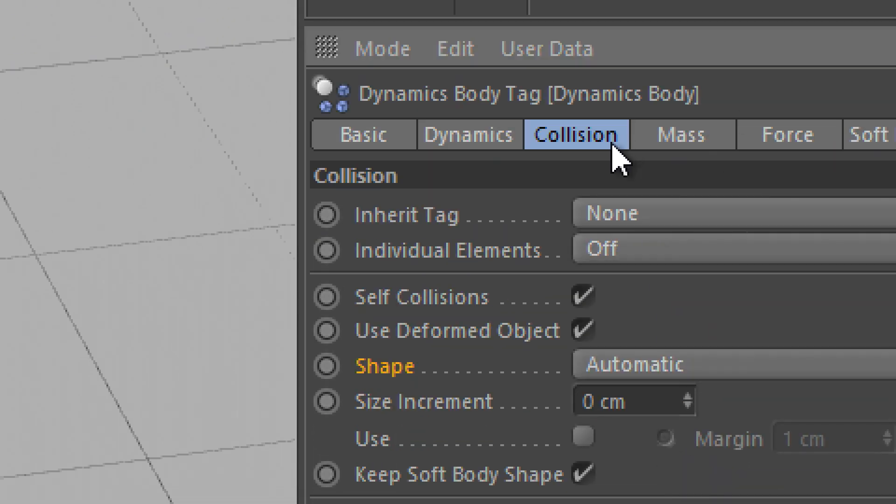
{"action": "left_click", "coordinate": [651, 254]}
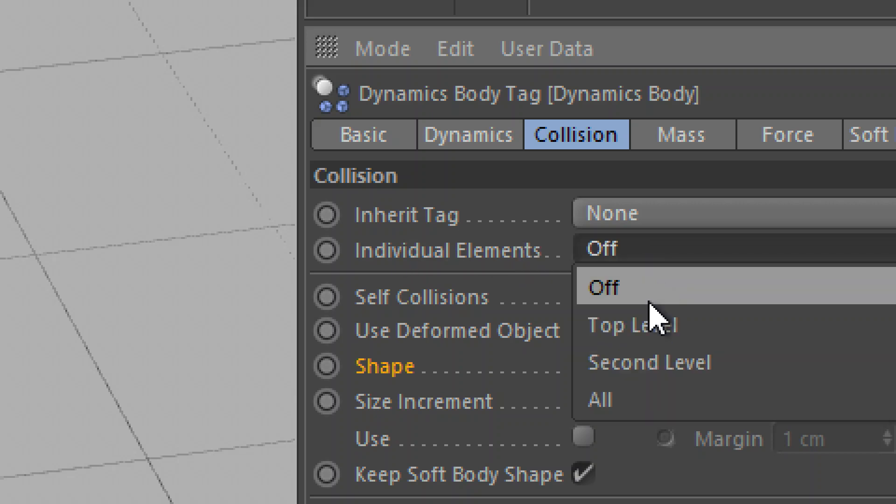
{"action": "left_click", "coordinate": [653, 329]}
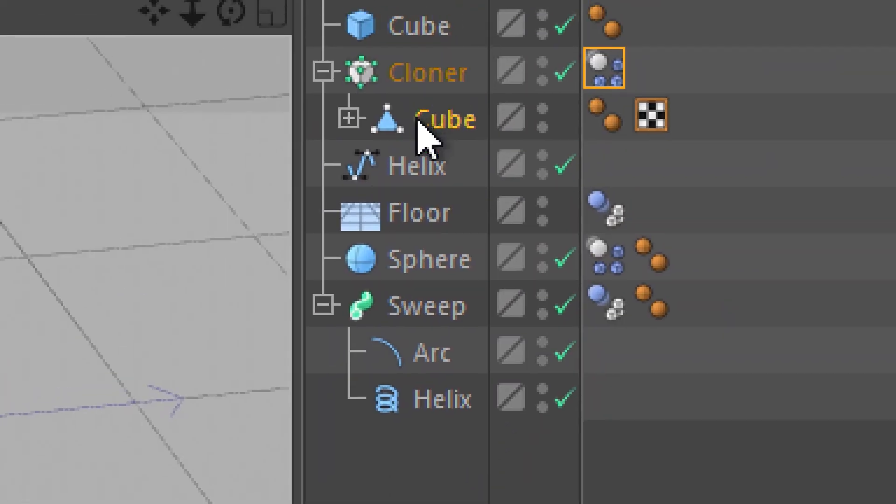
Examine the Bevel deformer beneath the cloned Cube and the Individual Elements choices of the Cloner's dynamics tag
{"action": "left_click", "coordinate": [351, 55]}
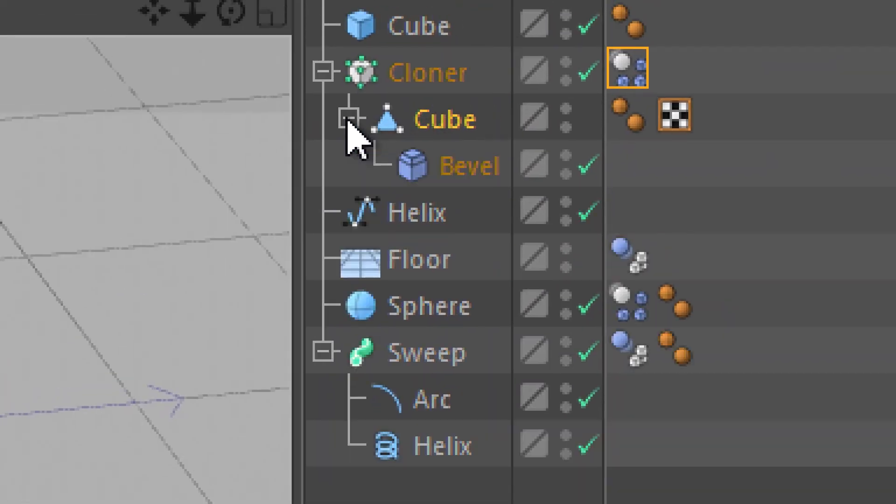
{"action": "left_click", "coordinate": [478, 164]}
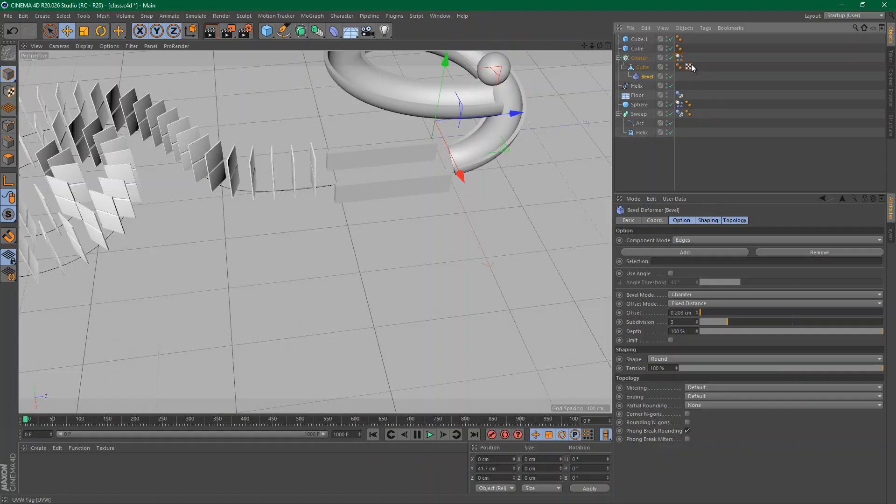
{"action": "left_click", "coordinate": [689, 67]}
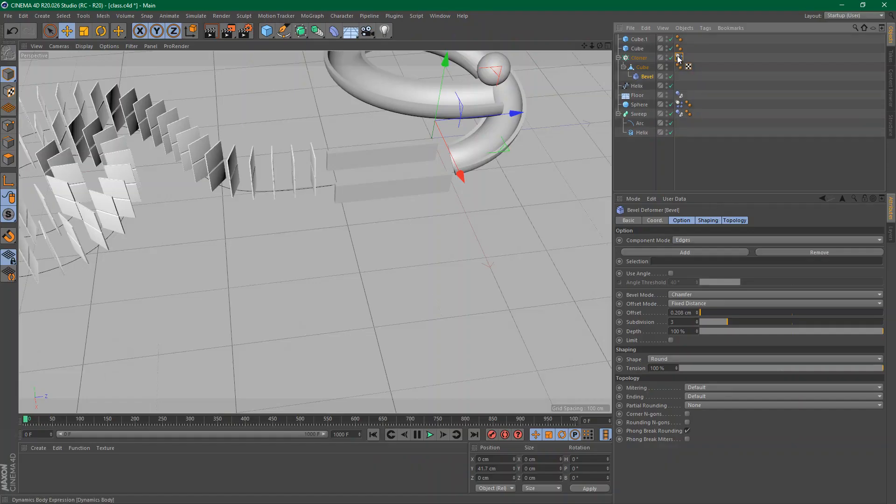
{"action": "left_click", "coordinate": [702, 249]}
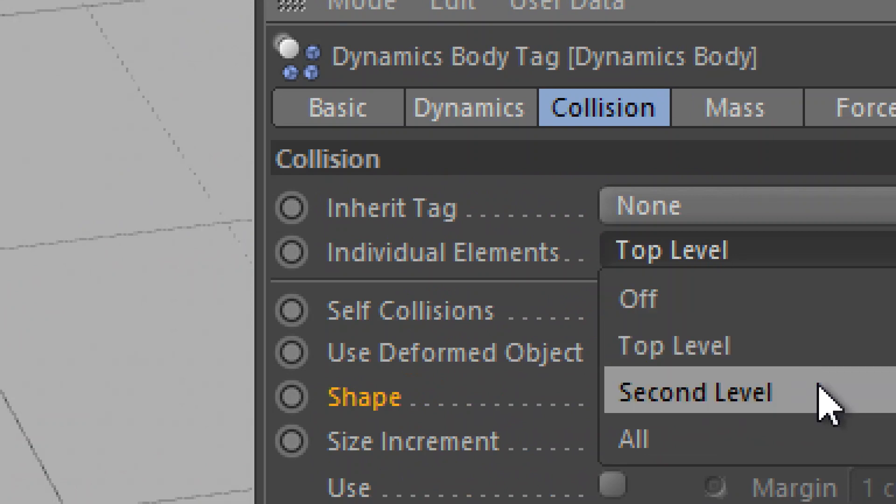
{"action": "left_click", "coordinate": [817, 364]}
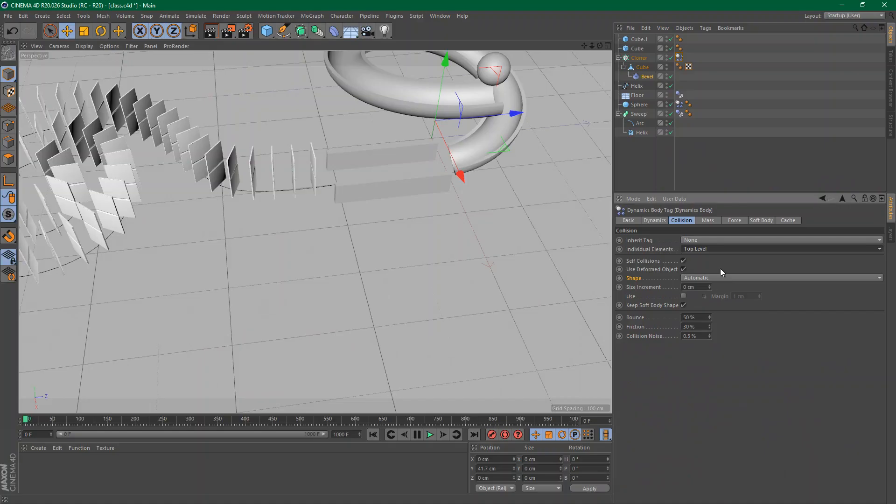
Add a Null object and group the two guide wall cubes, Cube and Cube.1, under it
{"action": "left_click_drag", "start_coordinate": [356, 139], "coordinate": [402, 138], "text": "alt"}
{"action": "right_click_drag", "start_coordinate": [371, 149], "coordinate": [431, 144], "text": "alt"}
{"action": "left_click_drag", "start_coordinate": [430, 144], "coordinate": [520, 97], "text": "alt"}
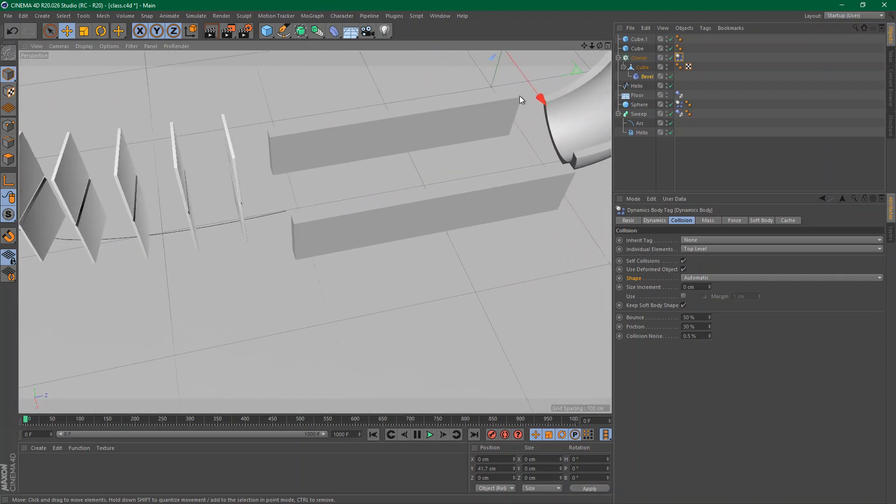
{"action": "left_click", "coordinate": [640, 40]}
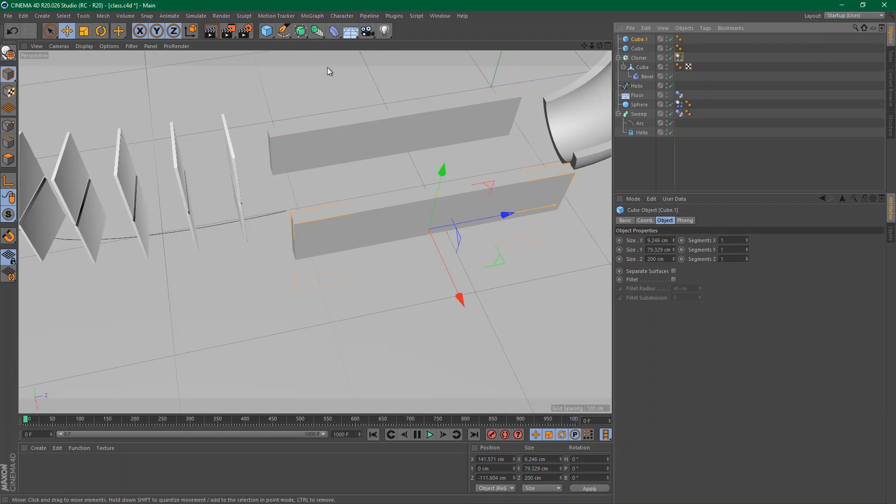
{"action": "left_click", "coordinate": [267, 31]}
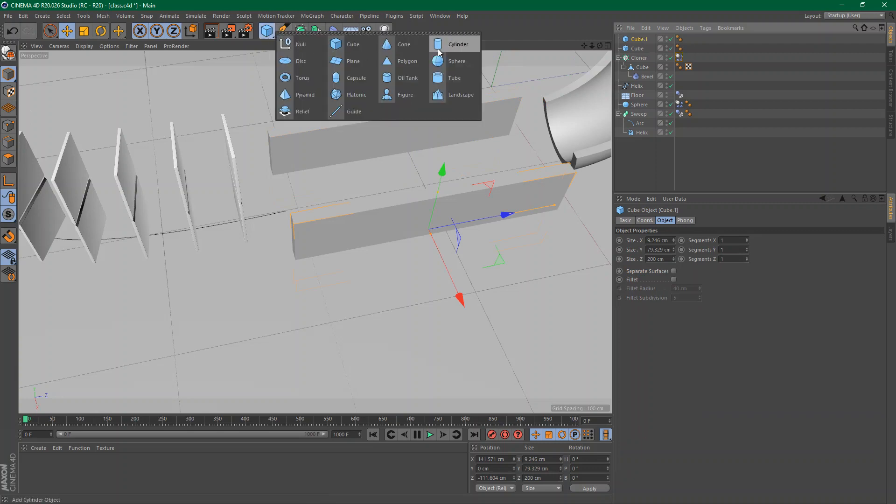
{"action": "left_click", "coordinate": [300, 43]}
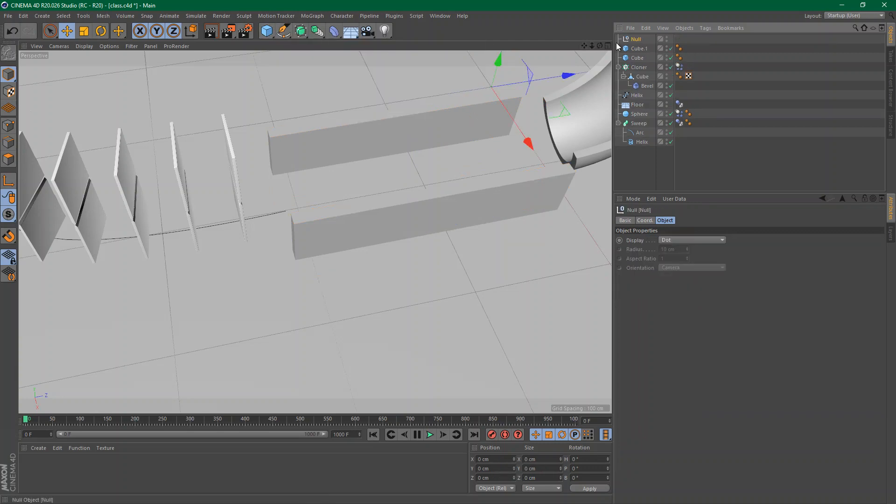
{"action": "left_click", "coordinate": [638, 49]}
{"action": "left_click", "coordinate": [639, 57], "text": "ctrl"}
{"action": "left_click", "coordinate": [638, 40], "text": "ctrl"}
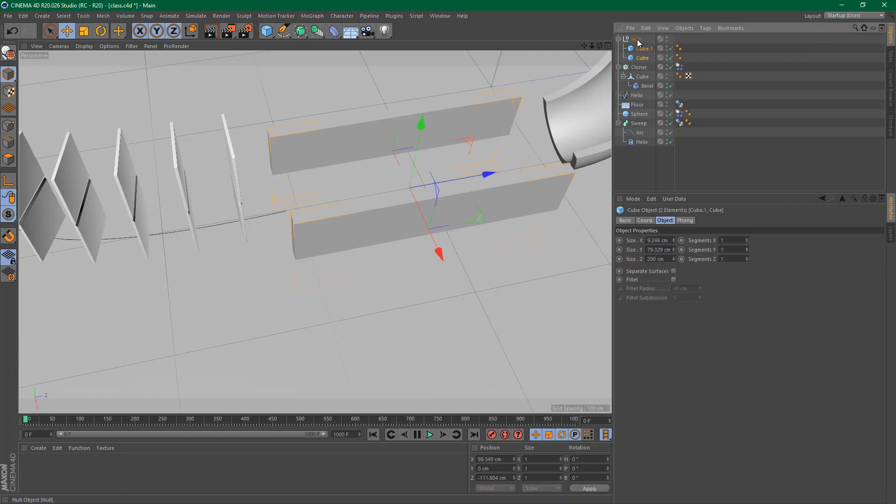
Add a Collider Body tag to the Null holding the guide walls and set Inherit Tag to Apply Tag to Children
{"action": "right_click", "coordinate": [639, 41]}
{"action": "mouse_move", "coordinate": [702, 112]}
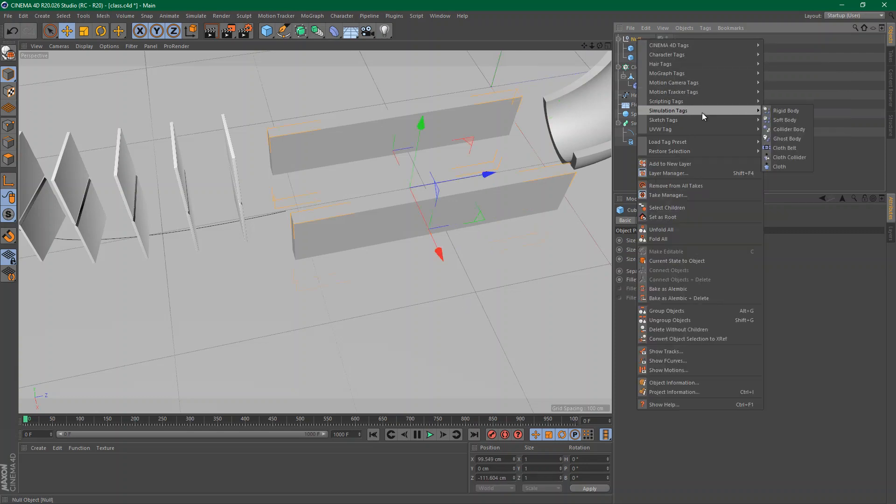
{"action": "left_click", "coordinate": [786, 130]}
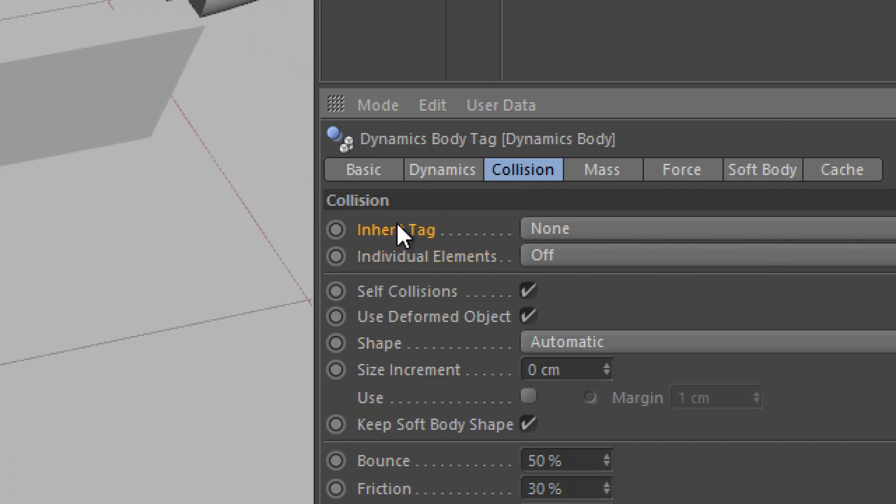
{"action": "left_click", "coordinate": [553, 231]}
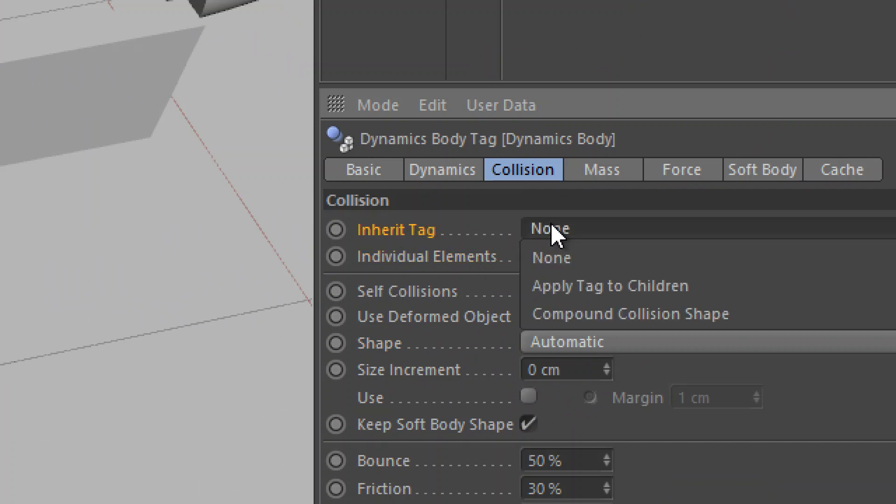
{"action": "left_click", "coordinate": [611, 287]}
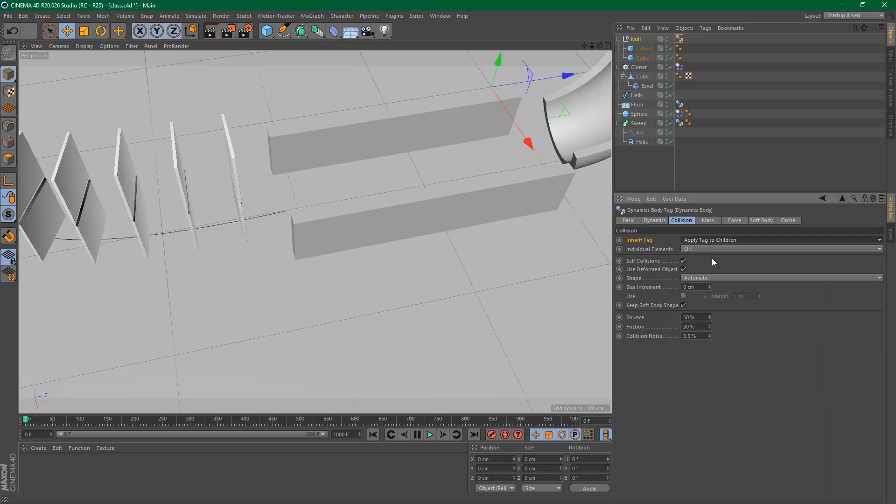
Play the simulation to check the ball's run through the channel into the dominoes, and return to the first frame
{"action": "left_click", "coordinate": [430, 434]}
{"action": "left_click_drag", "start_coordinate": [562, 152], "coordinate": [407, 299], "text": "alt"}
{"action": "left_click_drag", "start_coordinate": [413, 261], "coordinate": [413, 234], "text": "alt"}
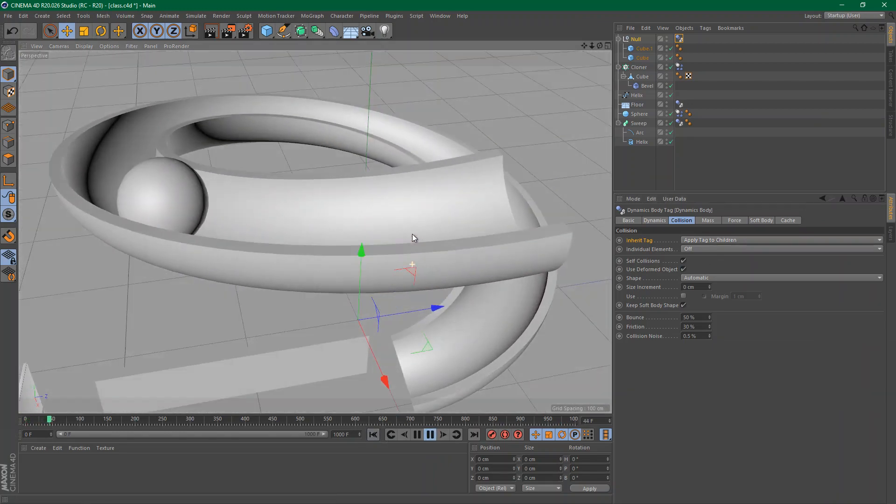
{"action": "left_click_drag", "start_coordinate": [390, 273], "coordinate": [441, 169], "text": "alt"}
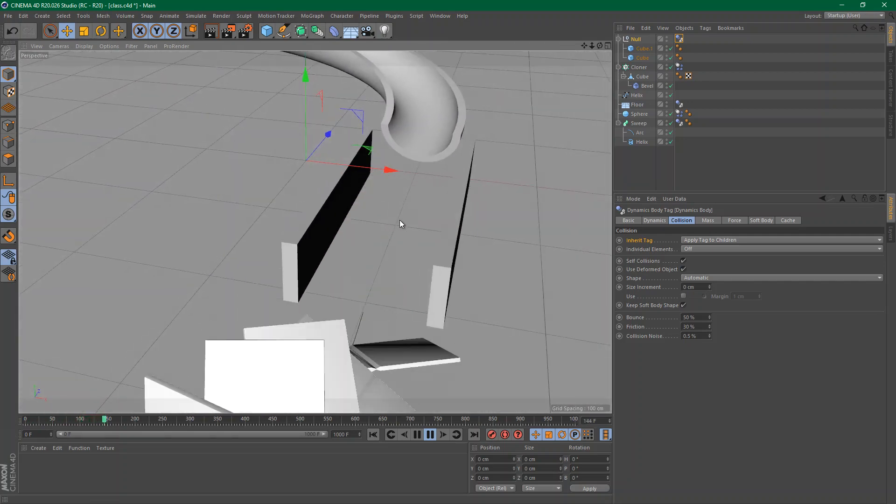
{"action": "right_click_drag", "start_coordinate": [362, 259], "coordinate": [252, 310], "text": "alt"}
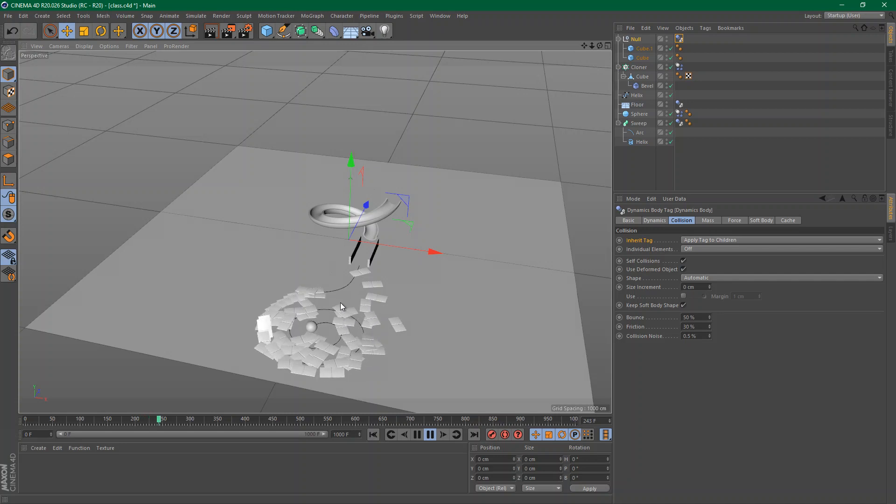
{"action": "left_click_drag", "start_coordinate": [346, 324], "coordinate": [230, 306], "text": "alt"}
{"action": "middle_click_drag", "start_coordinate": [359, 236], "coordinate": [279, 231], "text": "alt"}
{"action": "left_click_drag", "start_coordinate": [279, 273], "coordinate": [271, 300], "text": "alt"}
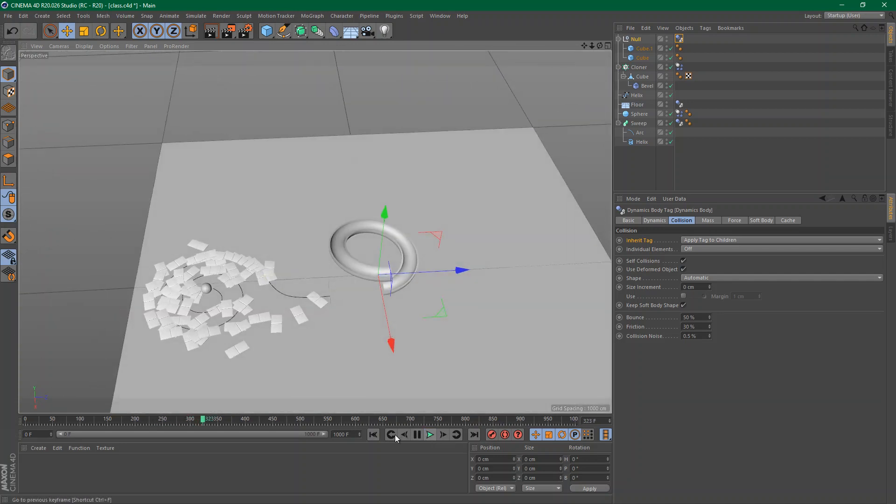
{"action": "left_click", "coordinate": [430, 434]}
{"action": "left_click", "coordinate": [374, 435]}
Revert the scene to its last saved version, discarding the unsaved changes
{"action": "right_click_drag", "start_coordinate": [315, 301], "coordinate": [445, 266], "text": "alt"}
{"action": "left_click_drag", "start_coordinate": [426, 304], "coordinate": [394, 247], "text": "alt"}
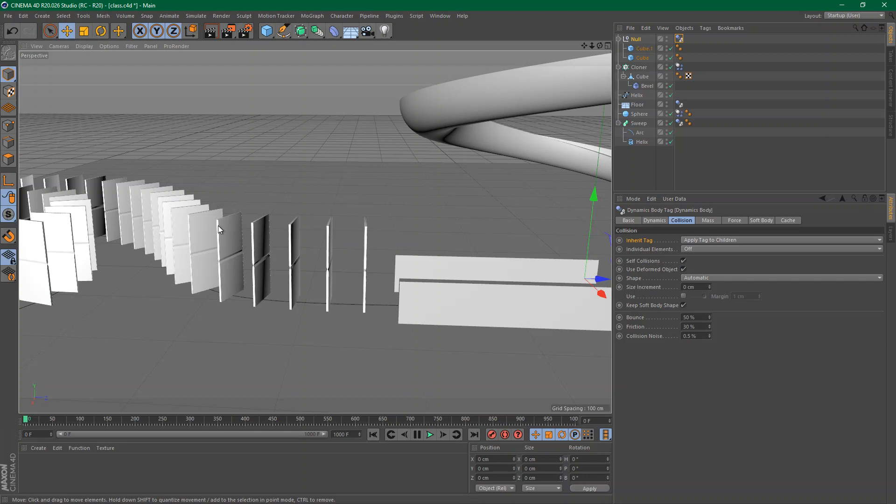
{"action": "left_click", "coordinate": [10, 18]}
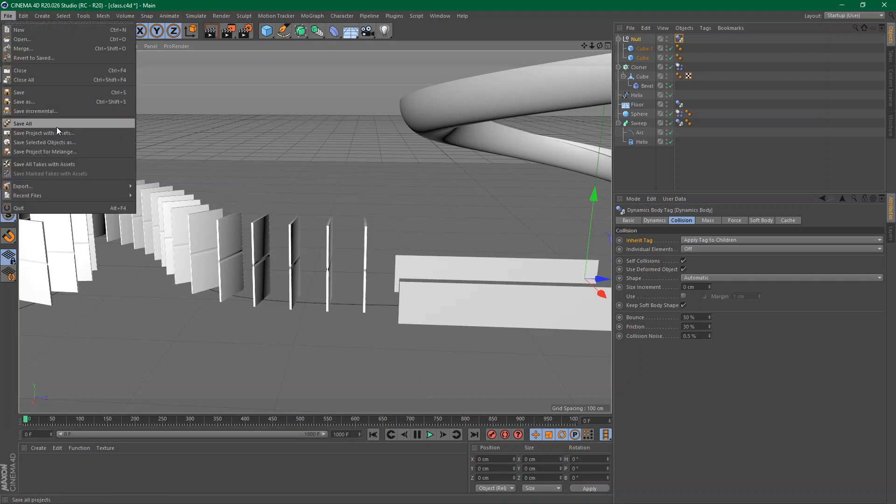
{"action": "left_click", "coordinate": [63, 58]}
{"action": "left_click", "coordinate": [427, 292]}
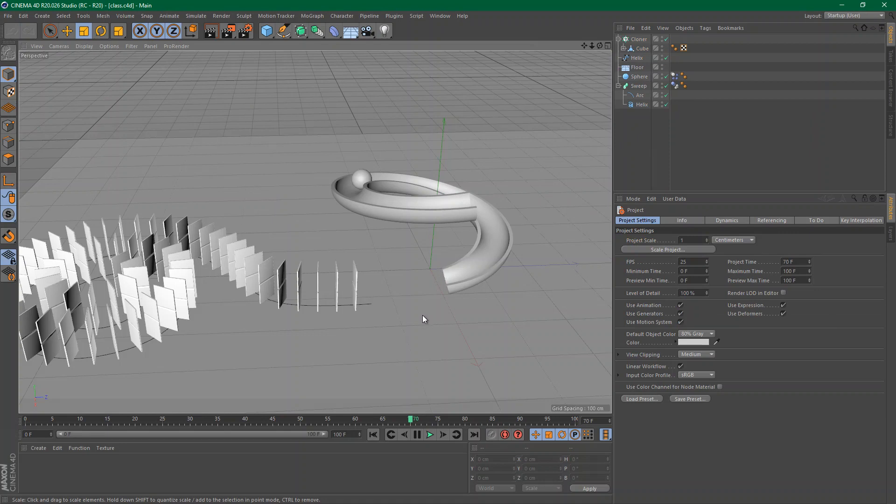
Add a cube near the slide's exit and scale it into a thin wall of about 8.4 × 79 × 136.2 cm
{"action": "left_click_drag", "start_coordinate": [405, 281], "coordinate": [428, 288], "text": "alt"}
{"action": "right_click_drag", "start_coordinate": [427, 288], "coordinate": [449, 257], "text": "alt"}
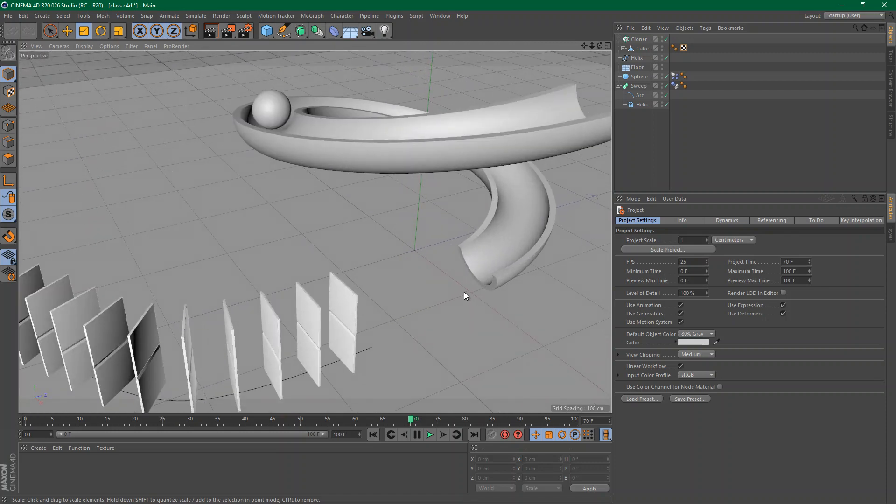
{"action": "left_click_drag", "start_coordinate": [465, 294], "coordinate": [530, 295], "text": "alt"}
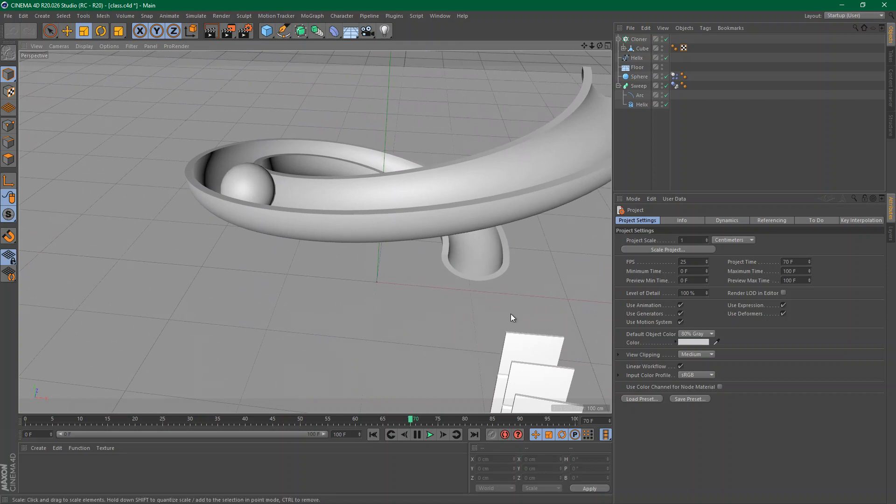
{"action": "left_click", "coordinate": [267, 31]}
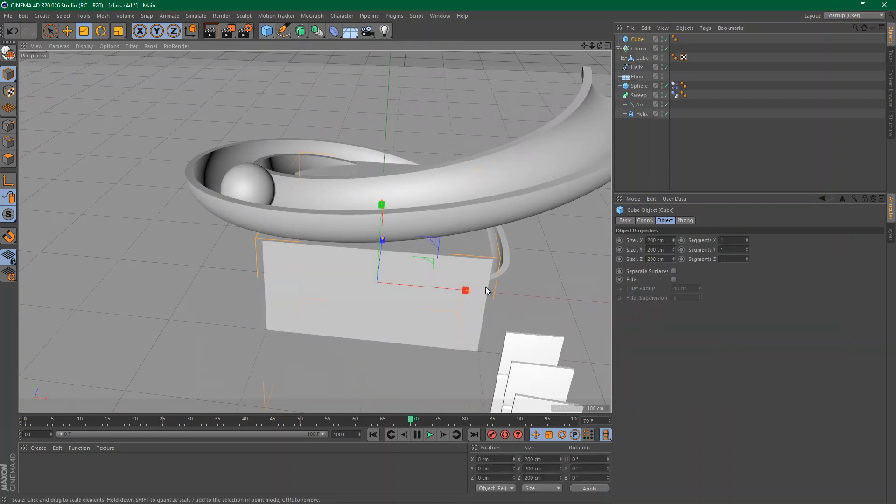
{"action": "left_click_drag", "start_coordinate": [346, 242], "coordinate": [386, 260], "text": "alt"}
{"action": "middle_click_drag", "start_coordinate": [477, 254], "coordinate": [369, 254], "text": "alt"}
{"action": "right_click_drag", "start_coordinate": [432, 263], "coordinate": [482, 273], "text": "alt"}
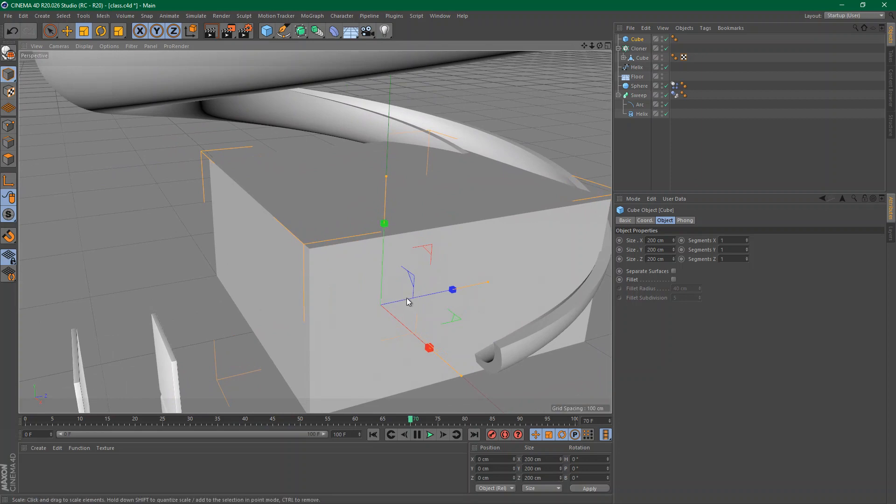
{"action": "left_click_drag", "start_coordinate": [462, 376], "coordinate": [368, 328]}
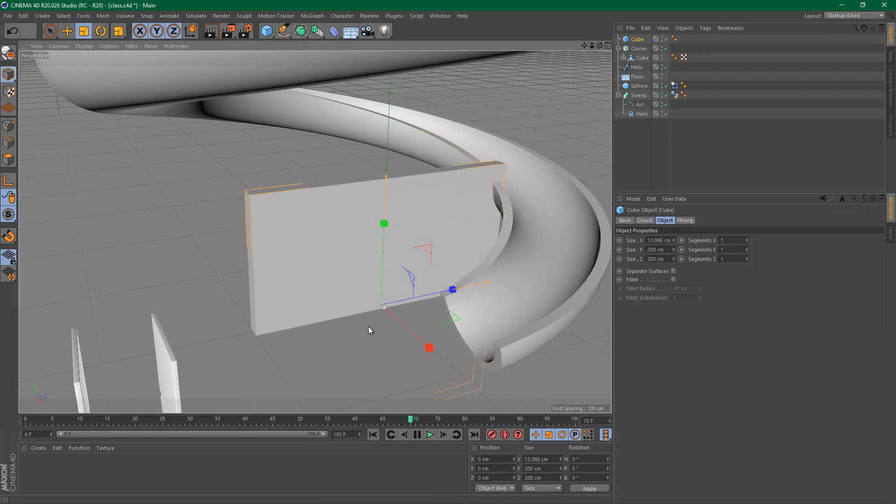
{"action": "left_click_drag", "start_coordinate": [490, 279], "coordinate": [455, 288]}
{"action": "left_click_drag", "start_coordinate": [385, 176], "coordinate": [342, 339]}
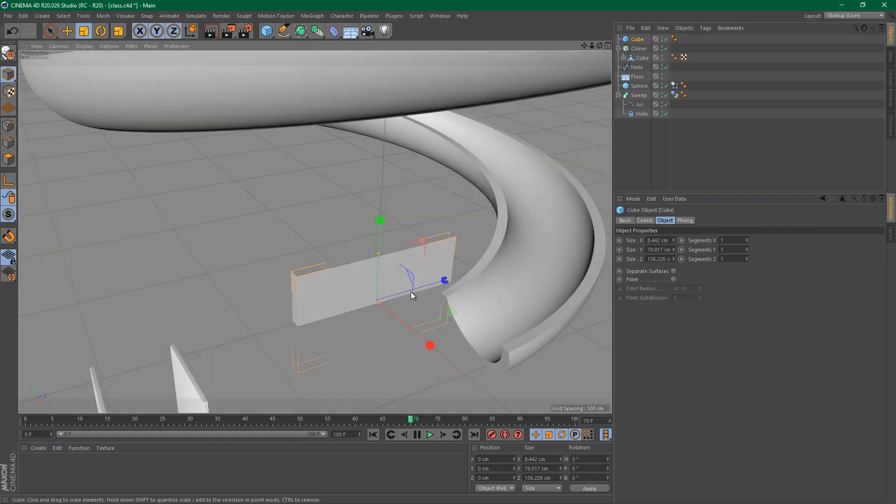
Place the wall along the slide's exit at about X 70.2 cm, Z -110.1 cm and lengthen it to about 192.2 cm
{"action": "key", "text": "e"}
{"action": "left_click_drag", "start_coordinate": [450, 317], "coordinate": [407, 273]}
{"action": "left_click_drag", "start_coordinate": [372, 313], "coordinate": [336, 326]}
{"action": "left_click_drag", "start_coordinate": [315, 279], "coordinate": [380, 275], "text": "alt"}
{"action": "middle_click_drag", "start_coordinate": [380, 270], "coordinate": [387, 231], "text": "alt"}
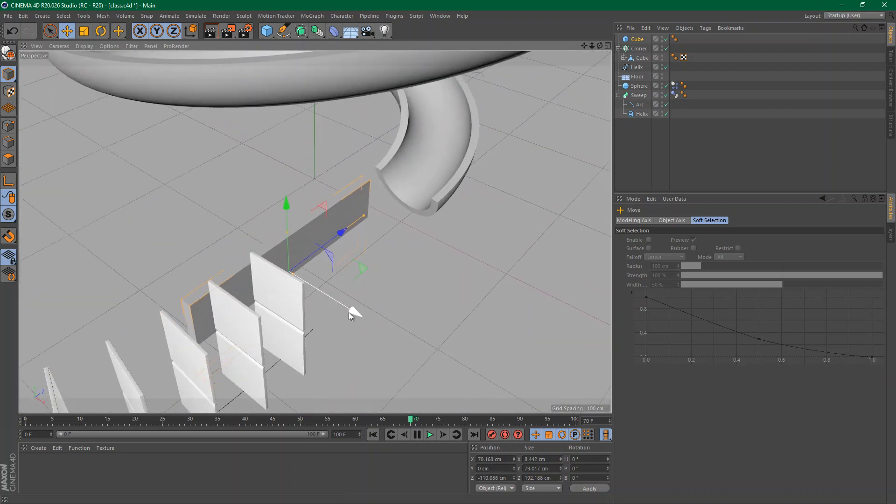
Duplicate the wall along X to about 129.8 cm to form the opposite side of the guide channel
{"action": "left_click_drag", "start_coordinate": [354, 312], "coordinate": [422, 328], "text": "ctrl"}
{"action": "left_click_drag", "start_coordinate": [391, 273], "coordinate": [479, 307], "text": "alt"}
{"action": "left_click_drag", "start_coordinate": [404, 237], "coordinate": [425, 246], "text": "alt"}
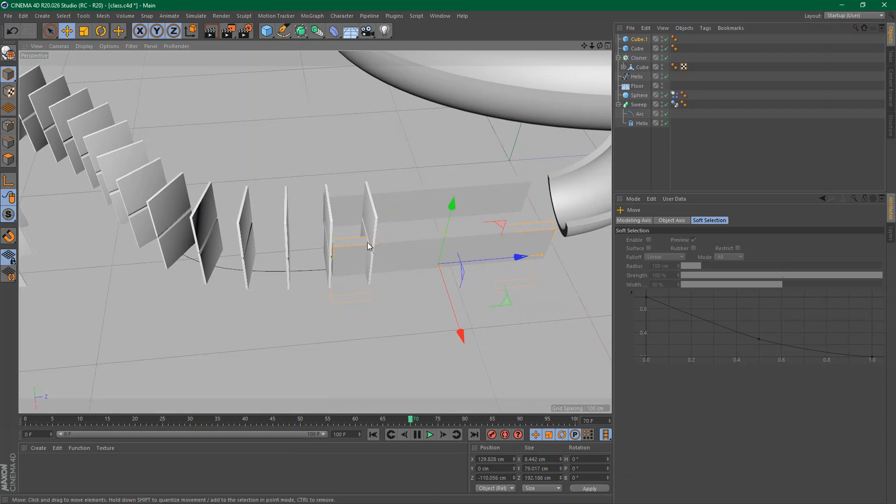
Move the dominoes' Helix spline to about X 67.8 cm, Z -690.6 cm so the row starts beyond the guide channel
{"action": "mouse_move", "coordinate": [377, 226]}
{"action": "left_mouse_down", "text": "alt"}
{"action": "mouse_move", "coordinate": [257, 232]}
{"action": "mouse_move", "coordinate": [274, 224]}
{"action": "left_mouse_up", "text": "alt"}
{"action": "middle_click_drag", "start_coordinate": [274, 220], "coordinate": [426, 235], "text": "alt"}
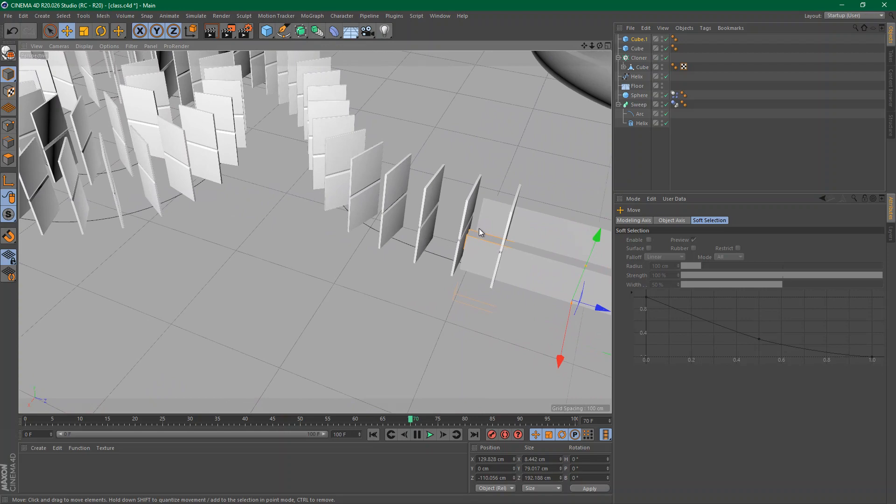
{"action": "middle_click_drag", "start_coordinate": [479, 228], "coordinate": [438, 258], "text": "alt"}
{"action": "mouse_move", "coordinate": [438, 258]}
{"action": "left_mouse_down", "text": "alt"}
{"action": "mouse_move", "coordinate": [388, 269]}
{"action": "mouse_move", "coordinate": [360, 256]}
{"action": "mouse_move", "coordinate": [504, 256]}
{"action": "mouse_move", "coordinate": [503, 240]}
{"action": "left_mouse_up", "text": "alt"}
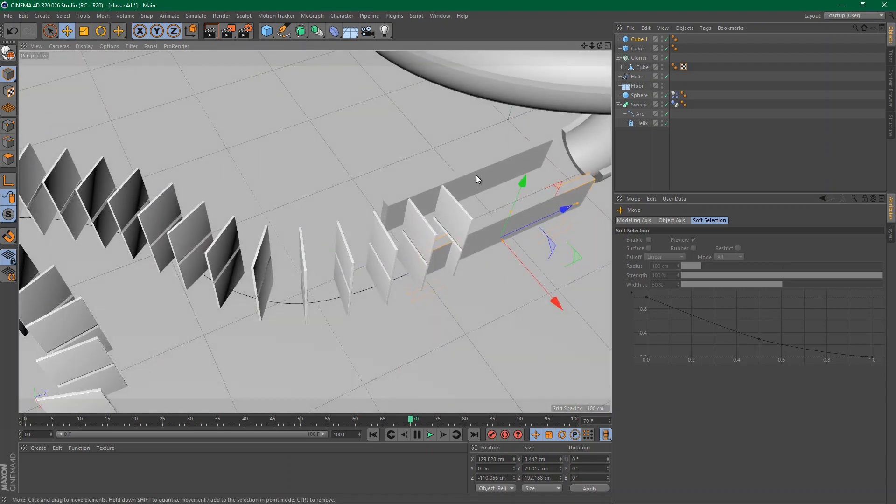
{"action": "left_click", "coordinate": [626, 78]}
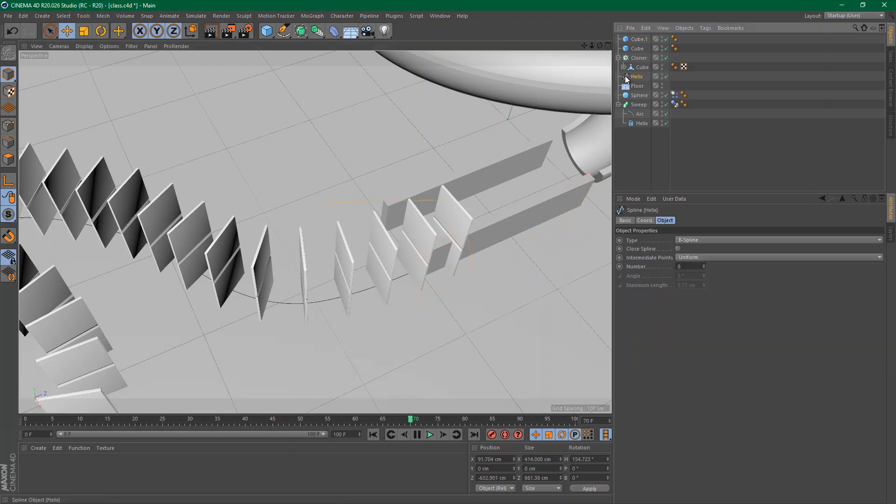
{"action": "left_click", "coordinate": [609, 45]}
{"action": "left_click", "coordinate": [608, 46]}
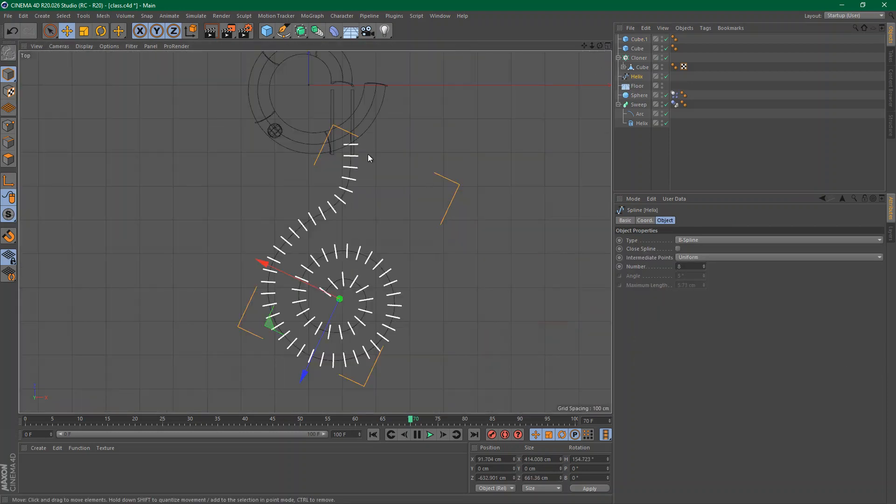
{"action": "right_click_drag", "start_coordinate": [368, 154], "coordinate": [400, 147], "text": "alt"}
{"action": "middle_click_drag", "start_coordinate": [396, 172], "coordinate": [416, 160], "text": "alt"}
{"action": "right_click_drag", "start_coordinate": [413, 184], "coordinate": [397, 191], "text": "alt"}
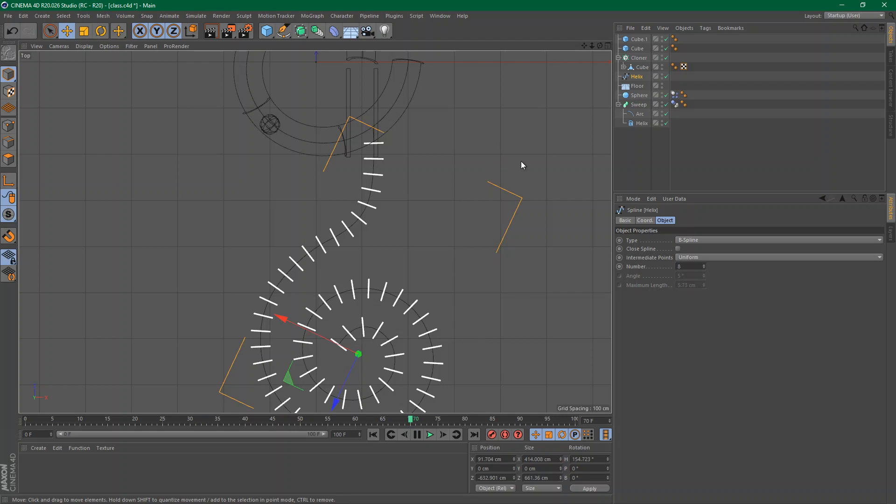
{"action": "left_click_drag", "start_coordinate": [524, 156], "coordinate": [484, 178]}
{"action": "scroll", "coordinate": [368, 128], "scroll_direction": "up", "scroll_amount": 3}
{"action": "scroll", "coordinate": [368, 128], "scroll_direction": "up", "scroll_amount": 4}
{"action": "scroll", "coordinate": [474, 205], "scroll_direction": "down", "scroll_amount": 8}
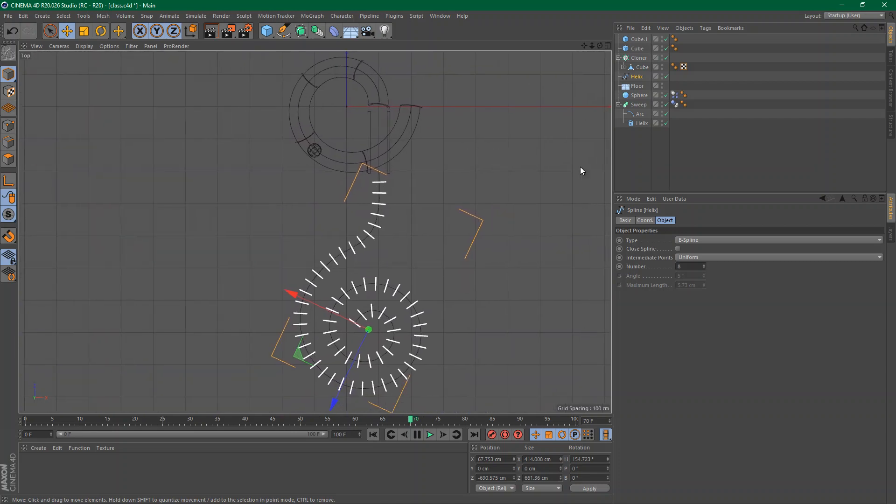
{"action": "left_click", "coordinate": [608, 45]}
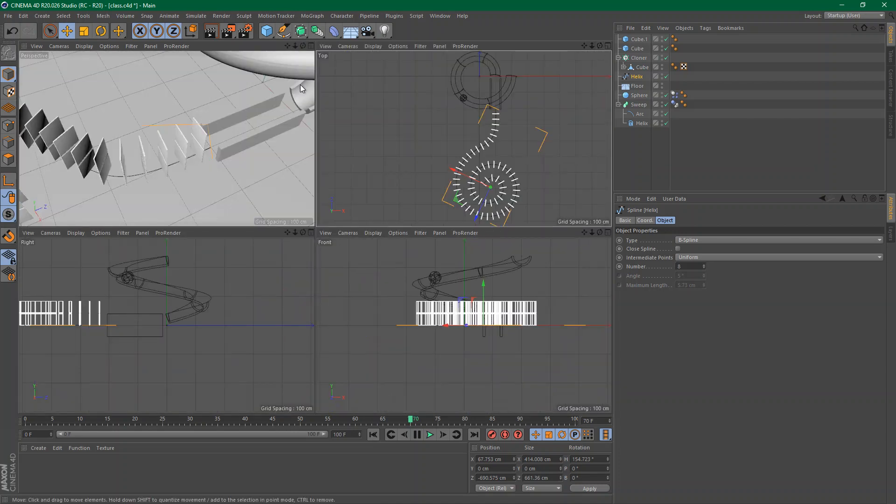
{"action": "left_click", "coordinate": [311, 46]}
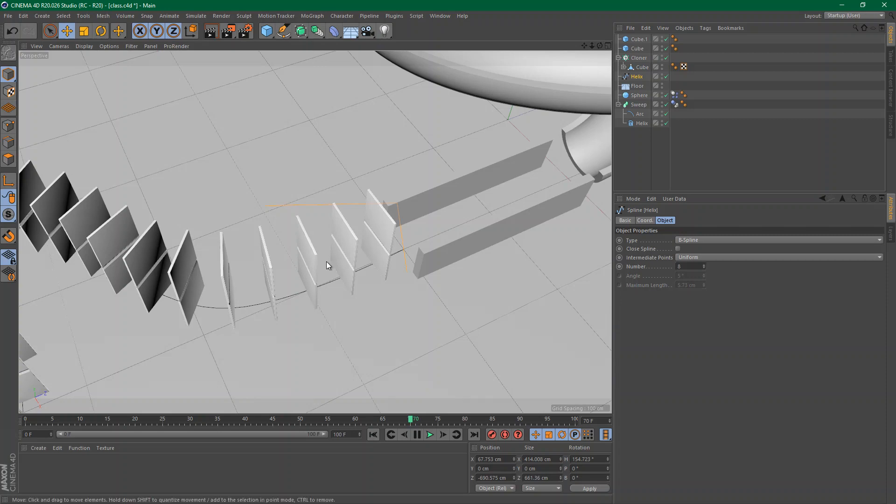
{"action": "left_click_drag", "start_coordinate": [327, 262], "coordinate": [270, 202], "text": "alt"}
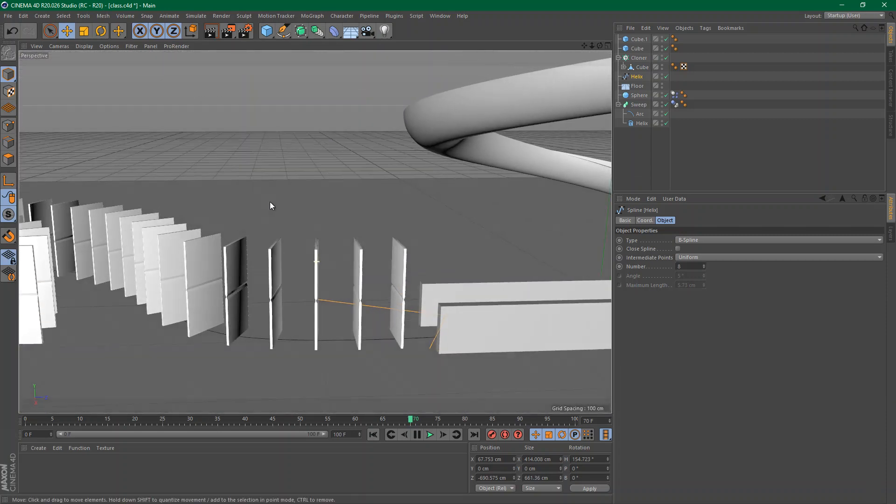
{"action": "middle_click_drag", "start_coordinate": [351, 313], "coordinate": [288, 312], "text": "alt"}
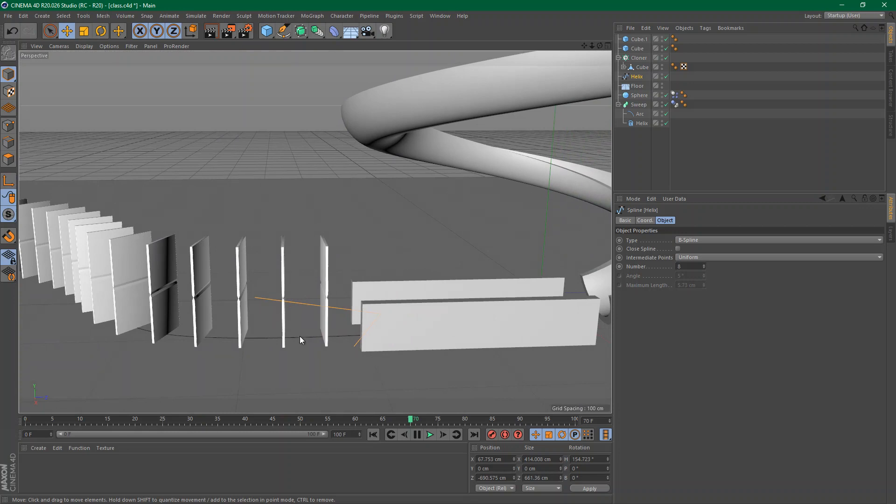
{"action": "middle_click_drag", "start_coordinate": [481, 306], "coordinate": [394, 307], "text": "alt"}
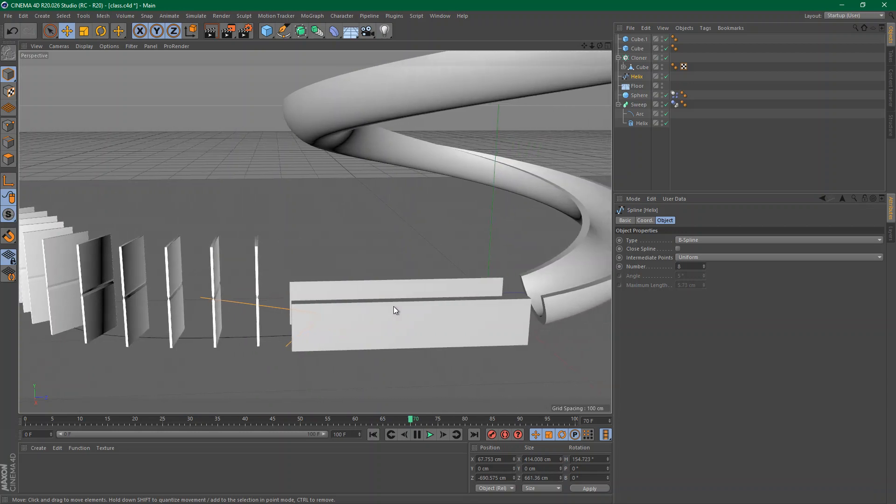
Make the Floor a dynamics collider by adding a Collider Body simulation tag to it
{"action": "left_click_drag", "start_coordinate": [446, 255], "coordinate": [328, 296], "text": "alt"}
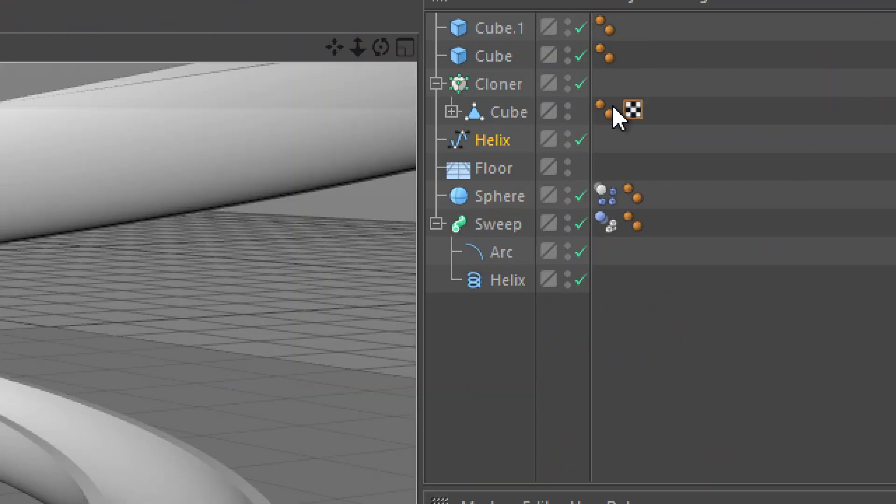
{"action": "right_click", "coordinate": [495, 174]}
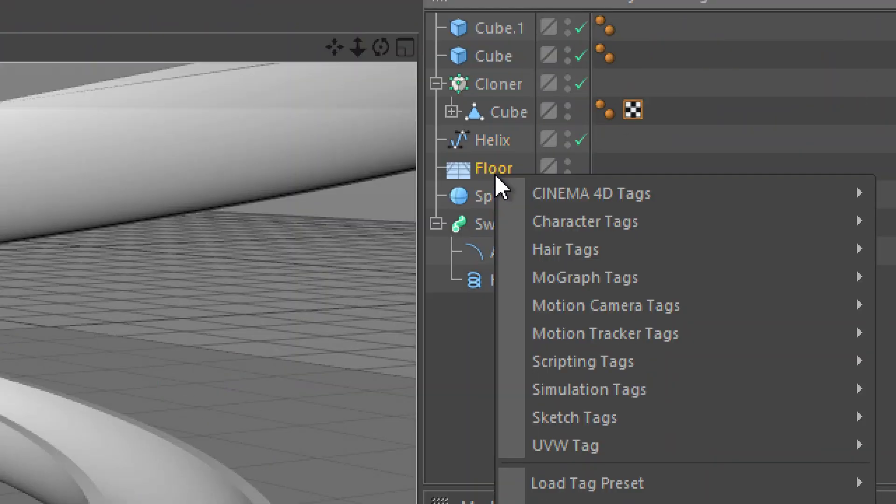
{"action": "mouse_move", "coordinate": [704, 398]}
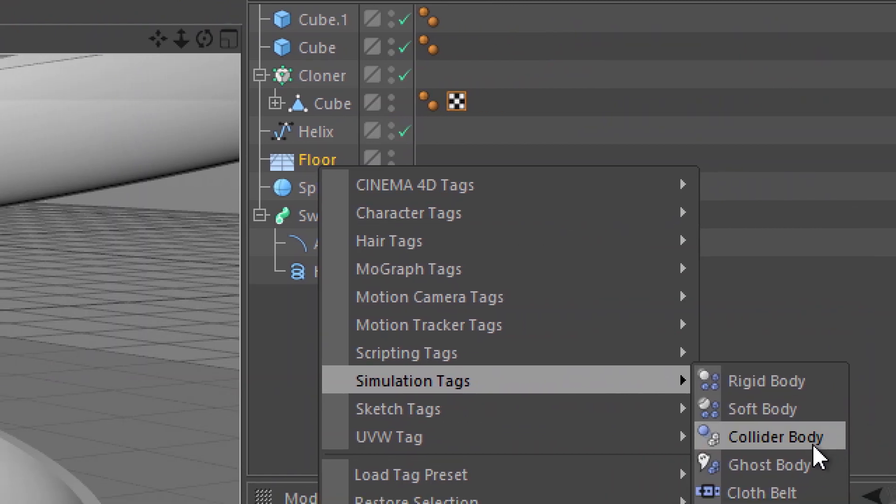
{"action": "left_click", "coordinate": [815, 446]}
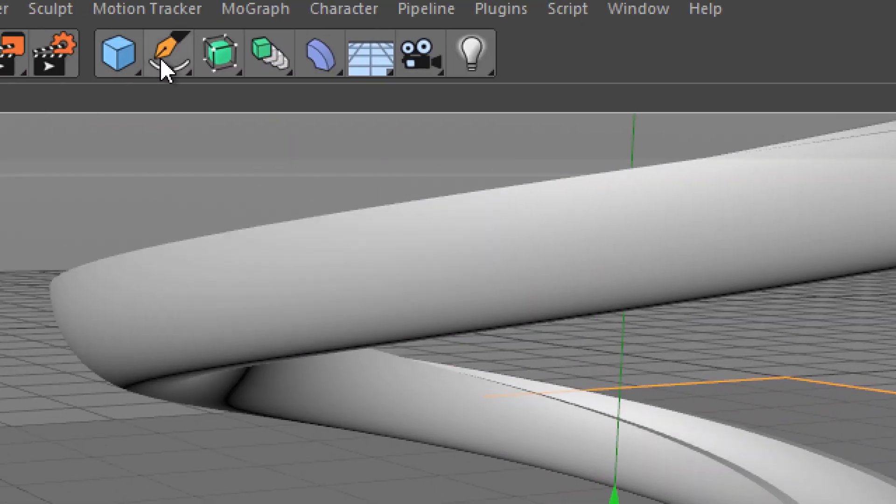
Add a Null object and parent both guide channel walls, Cube and Cube.1, to it
{"action": "left_click", "coordinate": [119, 52]}
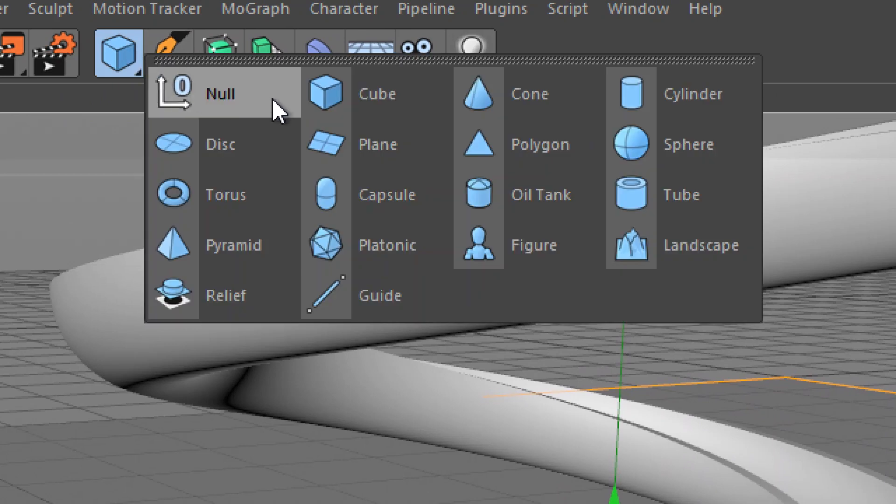
{"action": "left_click", "coordinate": [279, 111]}
{"action": "left_click", "coordinate": [667, 115]}
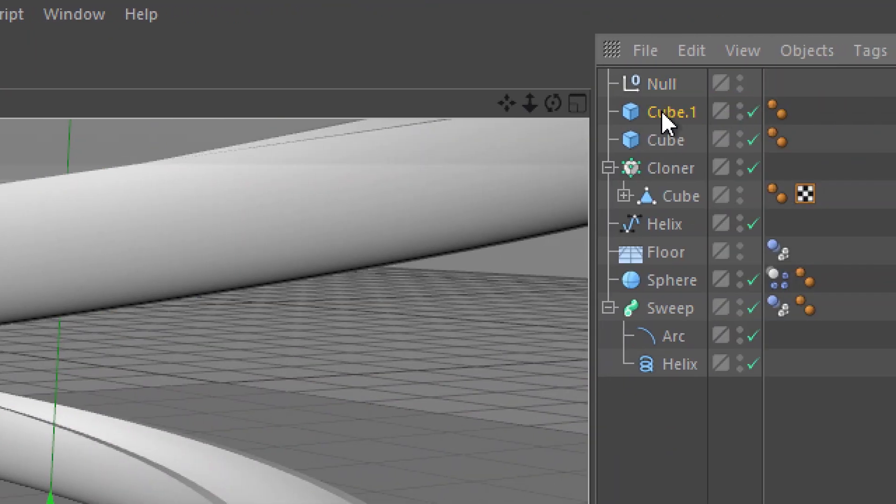
{"action": "left_click", "coordinate": [666, 141], "text": "ctrl"}
{"action": "left_click_drag", "start_coordinate": [670, 116], "coordinate": [669, 90]}
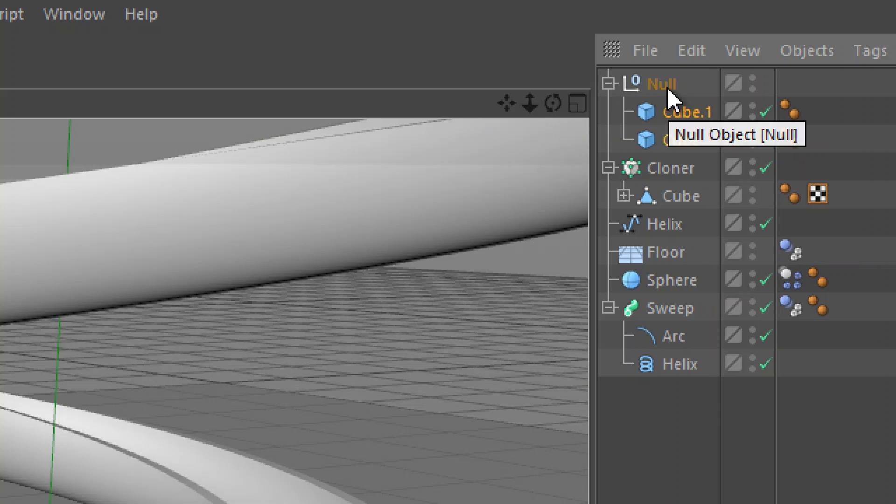
Add a Collider Body tag to the Null and set its Inherit Tag option to Apply Tag to Children
{"action": "right_click", "coordinate": [671, 93]}
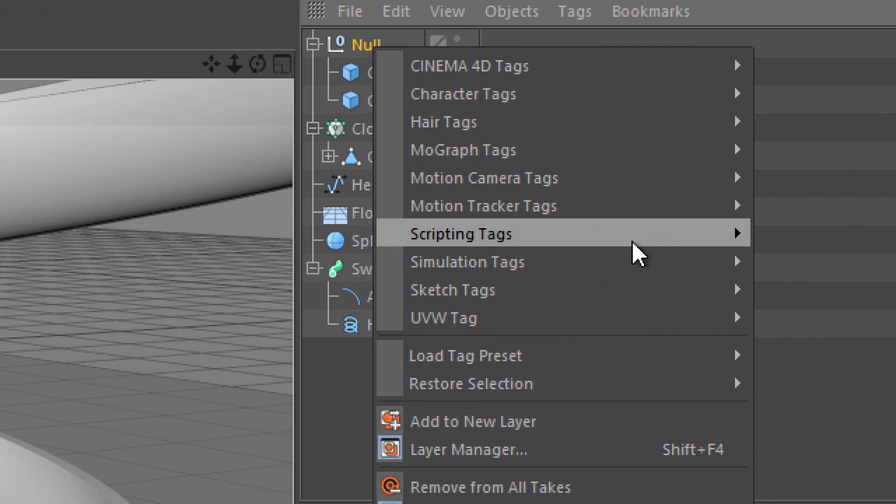
{"action": "mouse_move", "coordinate": [630, 263]}
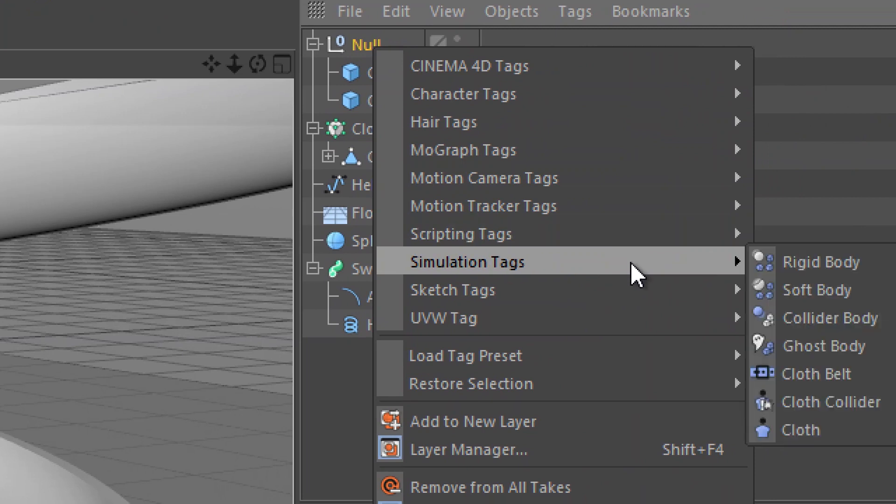
{"action": "left_click", "coordinate": [862, 331]}
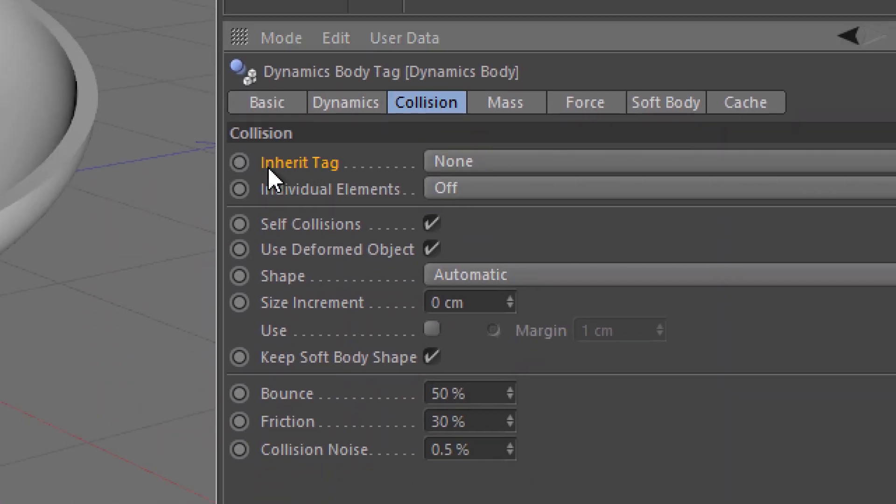
{"action": "left_click", "coordinate": [465, 166]}
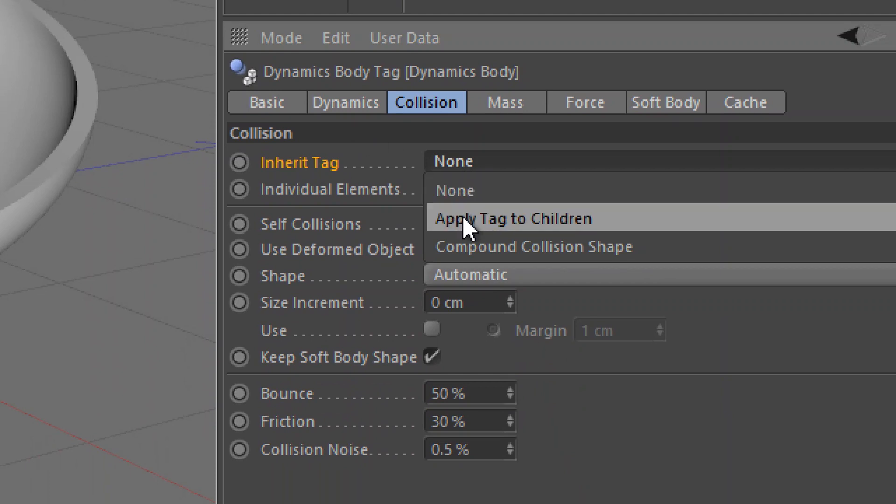
{"action": "left_click", "coordinate": [560, 222]}
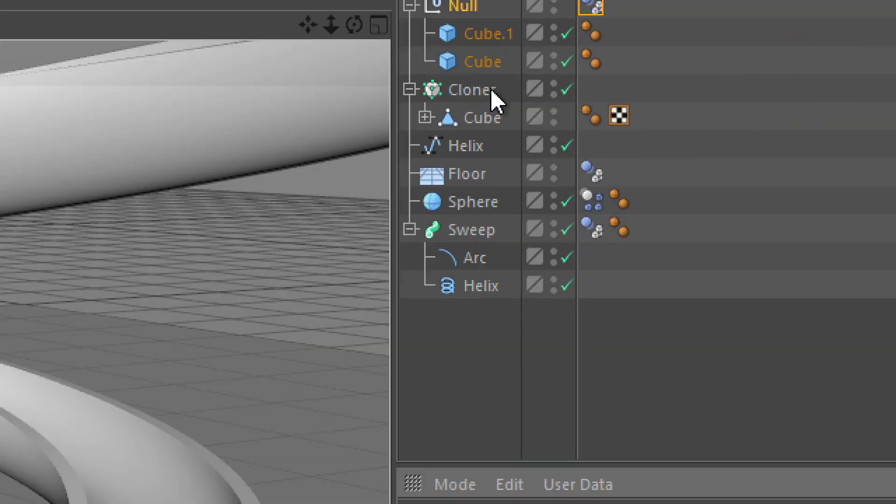
Make the cloned dominoes dynamic by adding a Rigid Body simulation tag to the Cloner
{"action": "right_click", "coordinate": [461, 90]}
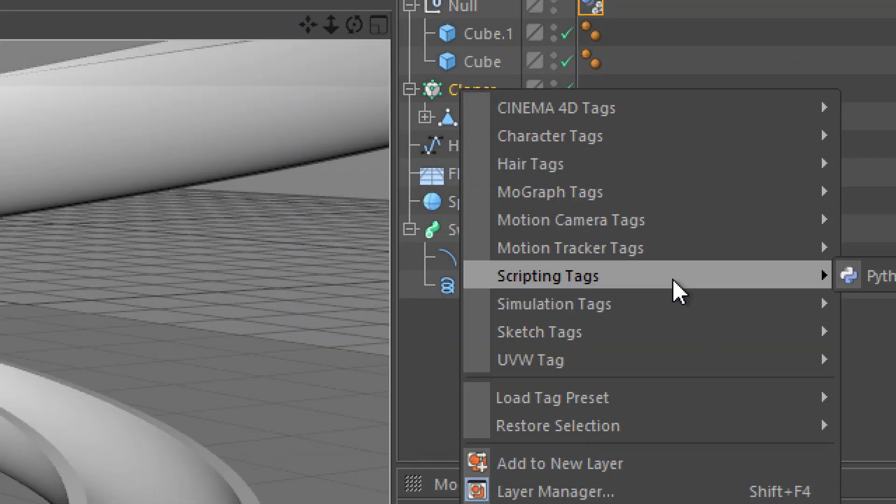
{"action": "mouse_move", "coordinate": [674, 314]}
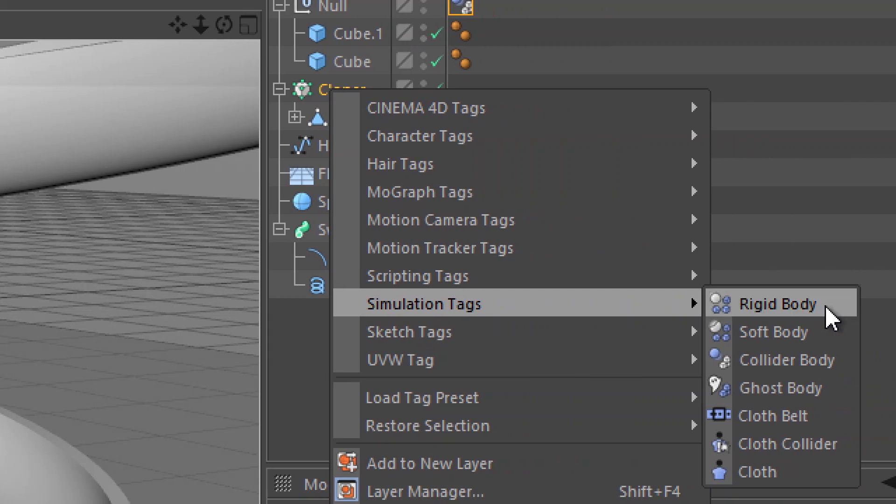
{"action": "left_click", "coordinate": [885, 305]}
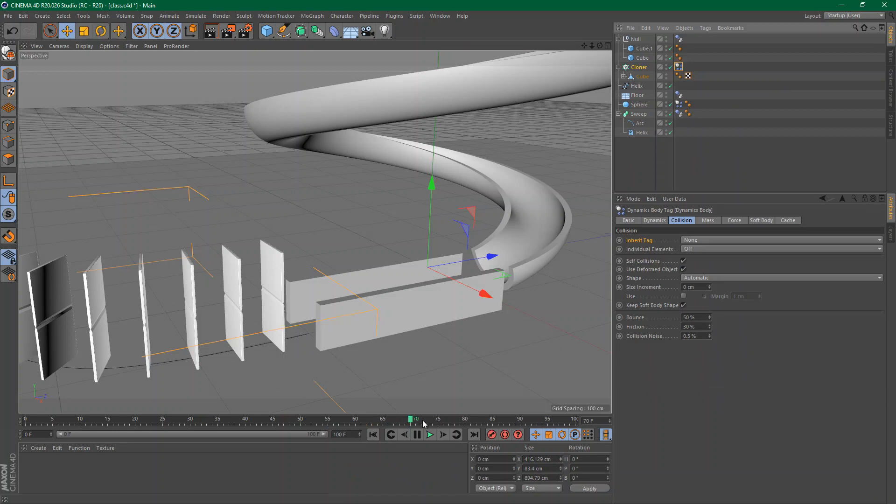
Play the simulation from the first frame with the slide, channel and whole domino row in view, and pause it
{"action": "left_click", "coordinate": [373, 434]}
{"action": "left_click", "coordinate": [430, 435]}
{"action": "right_click_drag", "start_coordinate": [407, 222], "coordinate": [341, 216], "text": "alt"}
{"action": "left_click_drag", "start_coordinate": [342, 220], "coordinate": [304, 240], "text": "alt"}
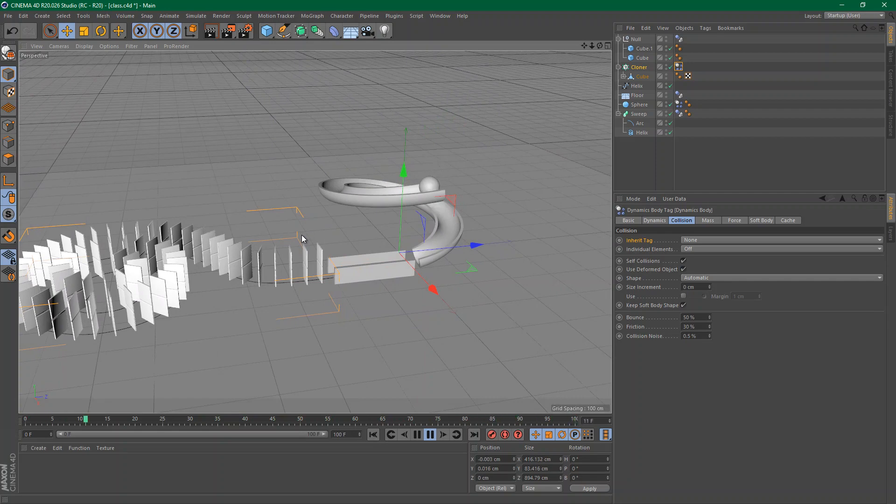
{"action": "left_click", "coordinate": [430, 434]}
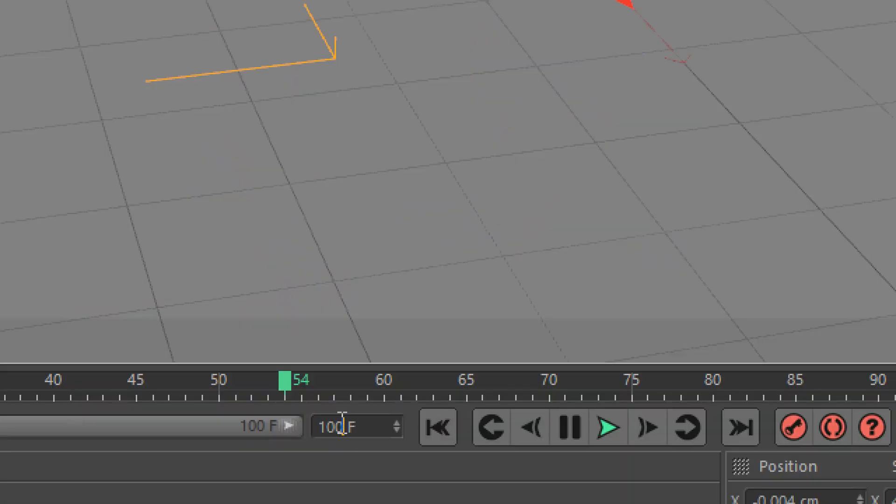
Extend the project length to 1000 frames and stretch the visible timeline range to cover all of it
{"action": "type", "text": "0"}
{"action": "key", "text": "Return"}
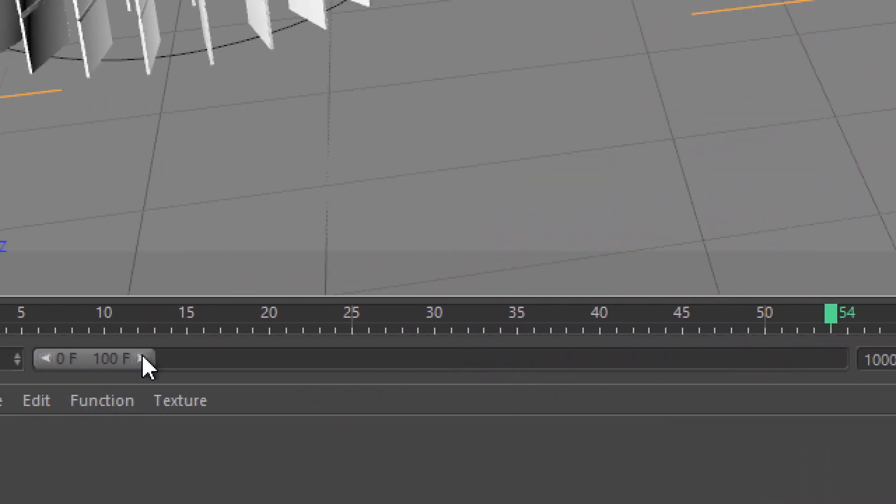
{"action": "left_click_drag", "start_coordinate": [143, 361], "coordinate": [862, 366]}
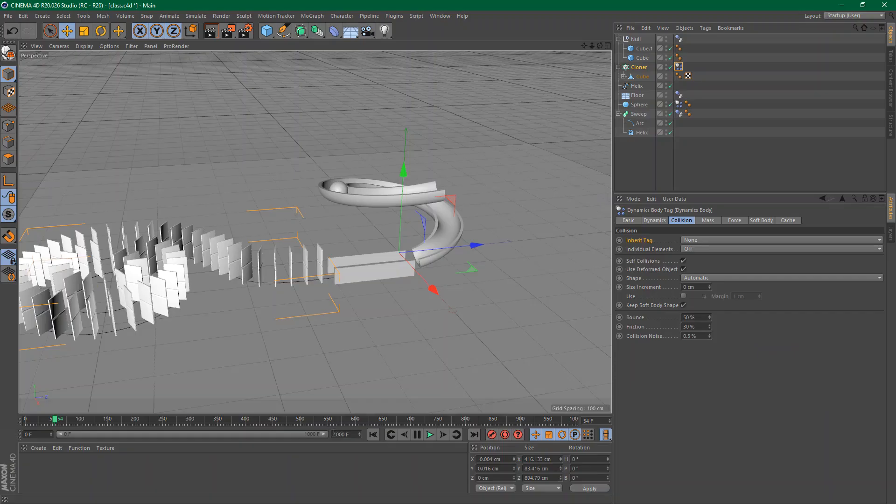
Play the simulation through the ball's contact with the dominoes, replay it from the first frame, and rewind
{"action": "left_click", "coordinate": [431, 435]}
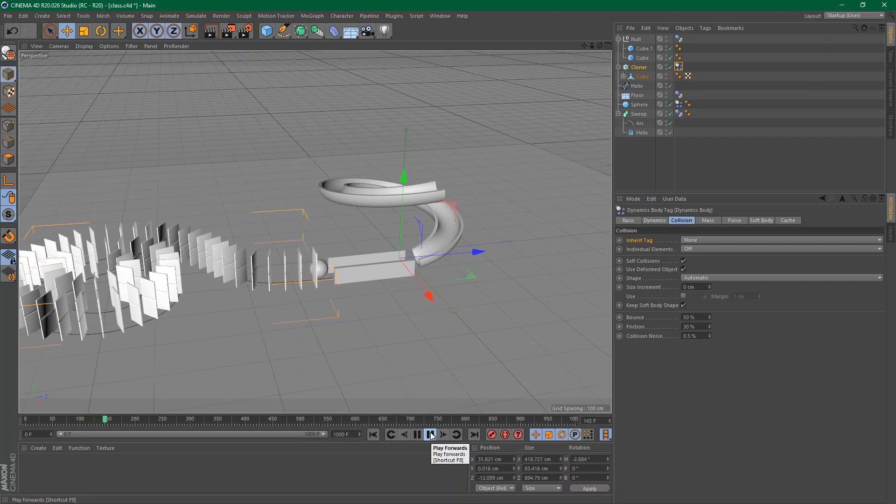
{"action": "left_click", "coordinate": [431, 435]}
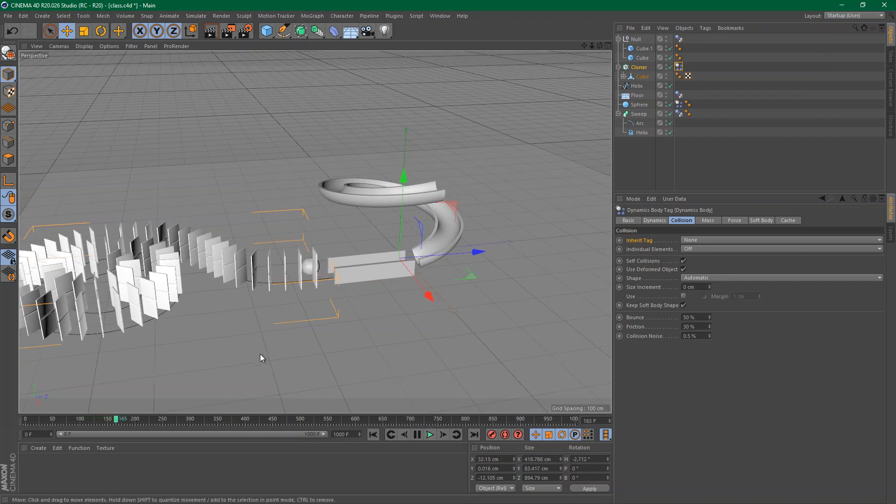
{"action": "left_click", "coordinate": [373, 435]}
{"action": "left_click", "coordinate": [430, 435]}
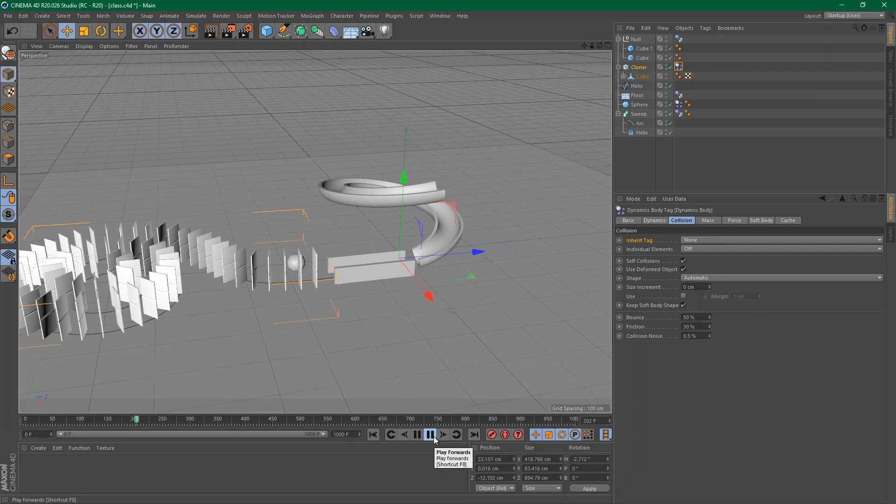
{"action": "left_click", "coordinate": [429, 438]}
{"action": "left_click", "coordinate": [373, 435]}
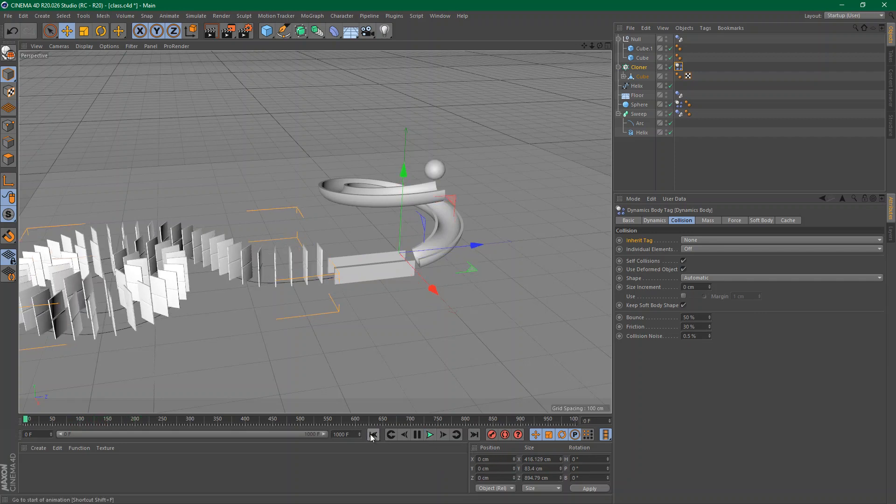
{"action": "left_click_drag", "start_coordinate": [324, 435], "coordinate": [396, 441]}
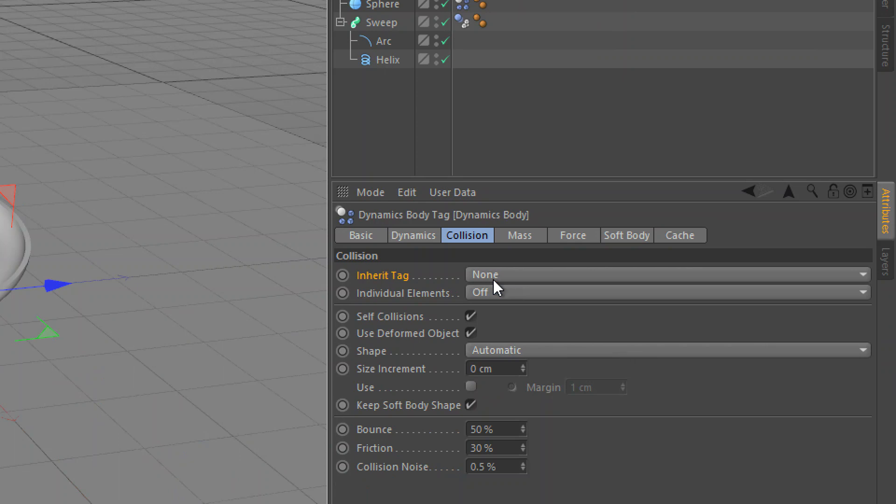
Set Individual Elements to Top Level in the Cloner's Dynamics Body tag, test the simulation and rewind to the first frame
{"action": "left_click", "coordinate": [486, 297]}
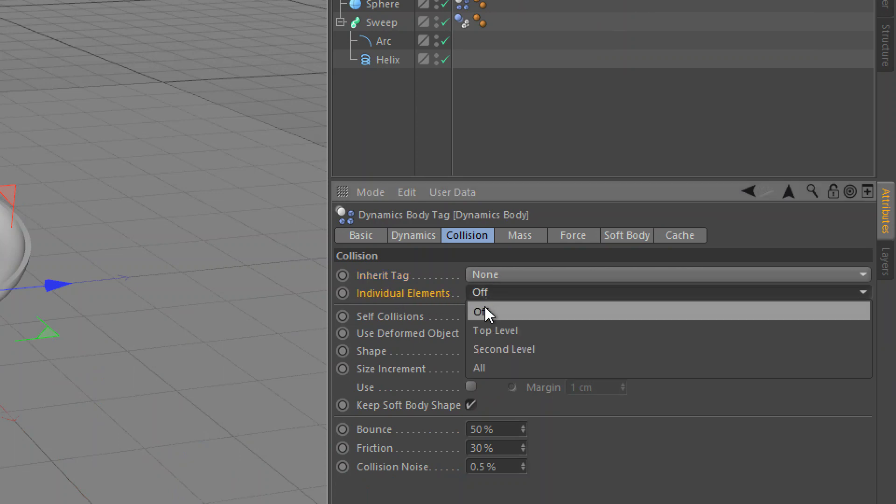
{"action": "left_click", "coordinate": [485, 329]}
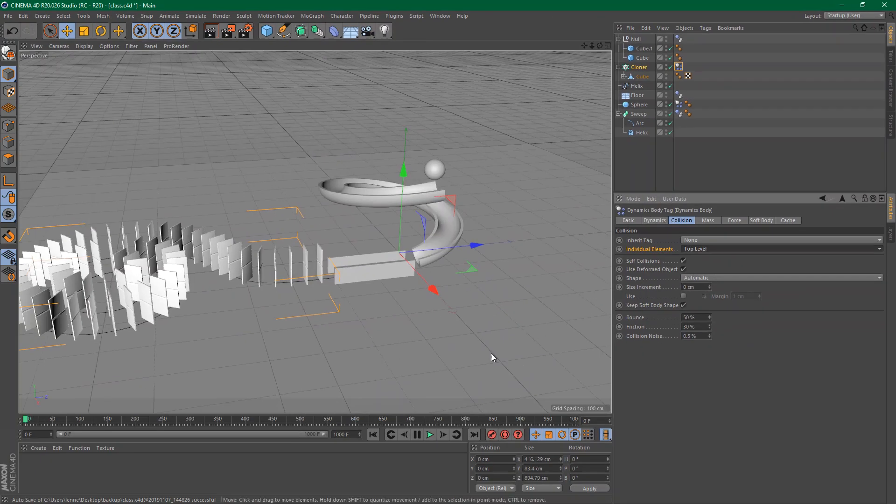
{"action": "left_click", "coordinate": [431, 435]}
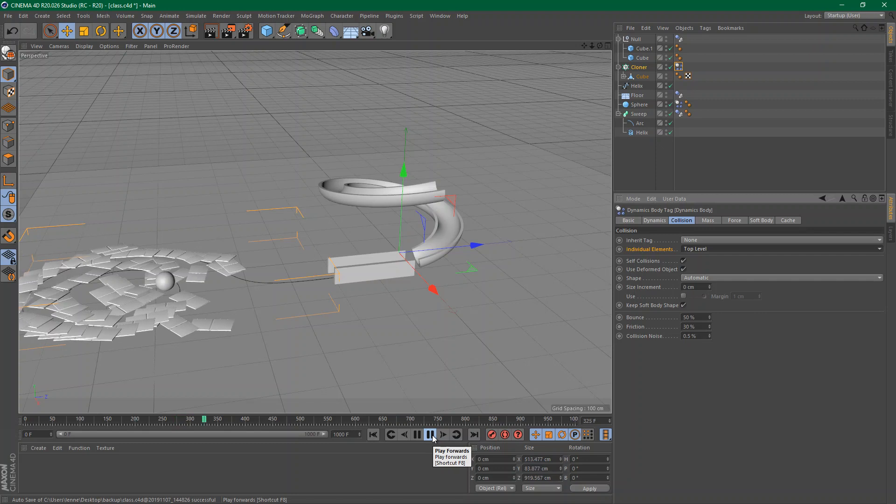
{"action": "left_click", "coordinate": [433, 436]}
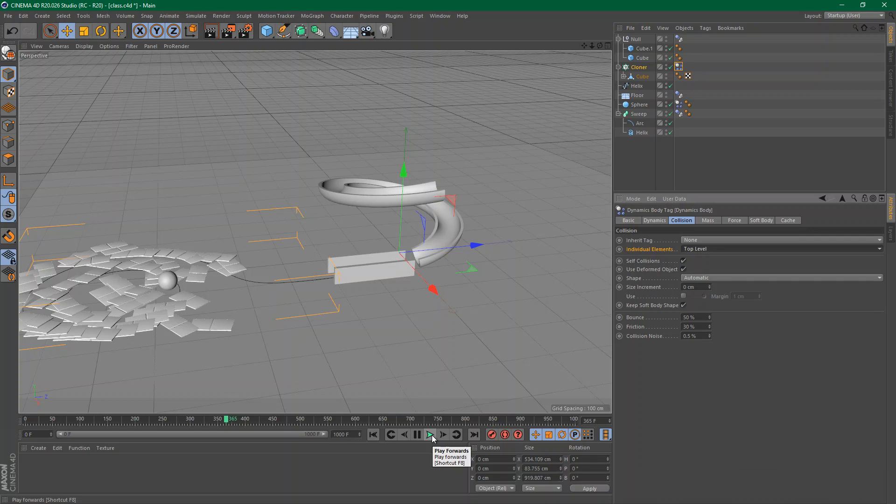
{"action": "left_click", "coordinate": [373, 435]}
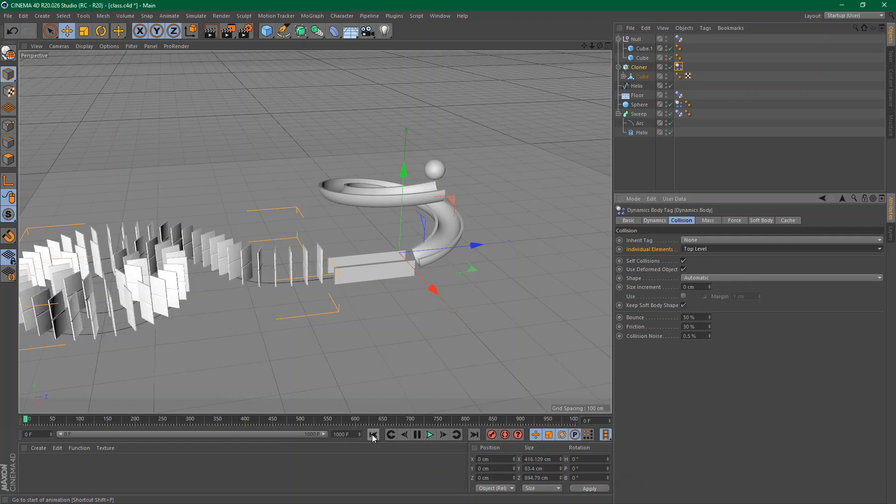
Replay the simulation, pausing as the ball hits the first dominoes, and continue until the whole row has been played through
{"action": "left_click", "coordinate": [429, 435]}
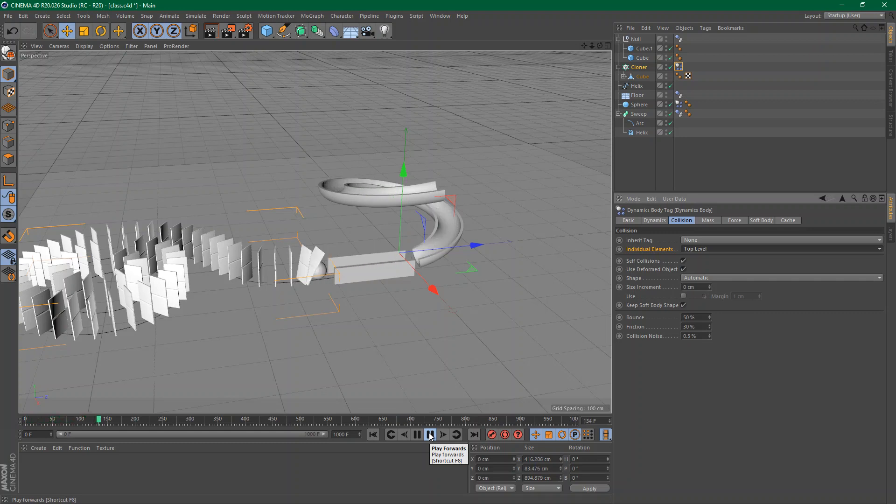
{"action": "left_click", "coordinate": [430, 435]}
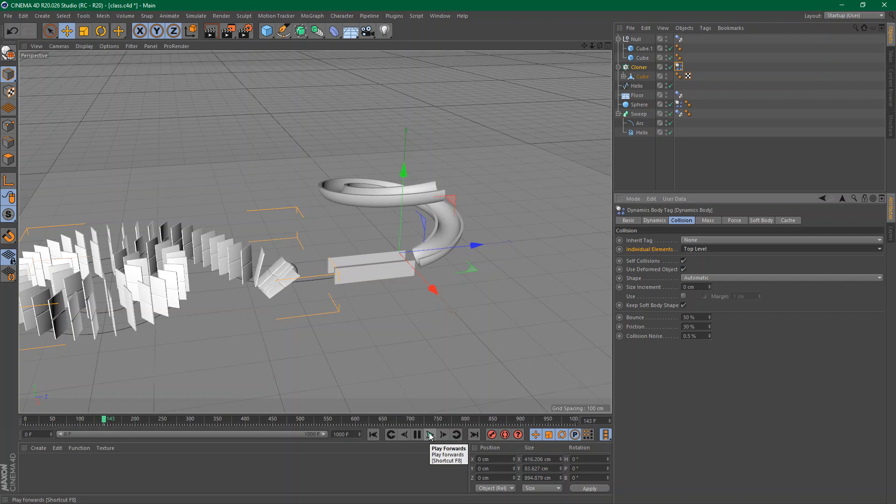
{"action": "left_click", "coordinate": [430, 435]}
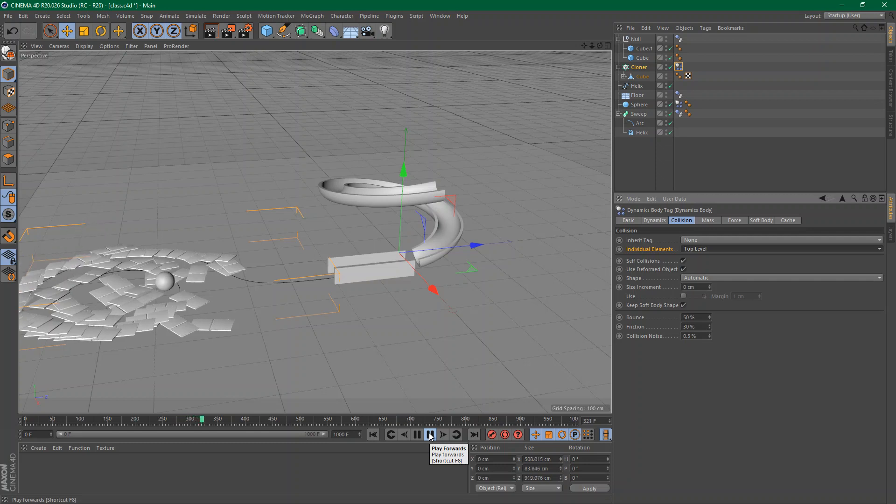
{"action": "left_click", "coordinate": [430, 435]}
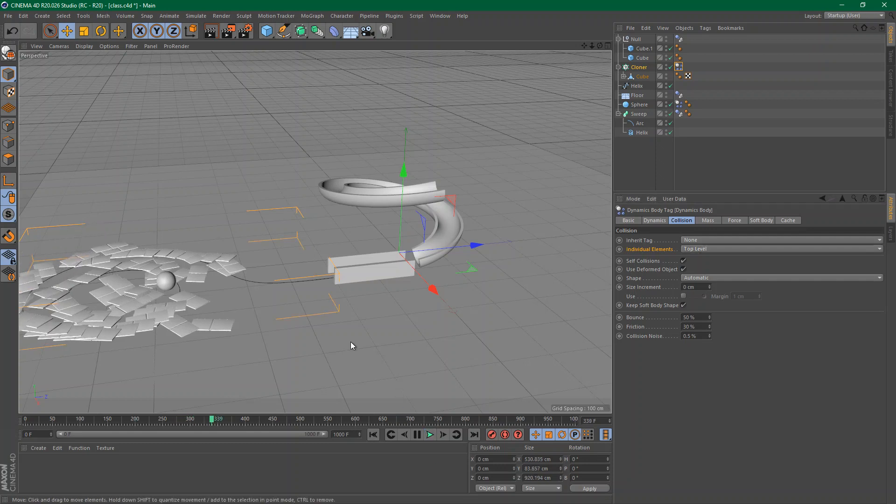
{"action": "left_click_drag", "start_coordinate": [351, 342], "coordinate": [357, 300], "text": "alt"}
Switch to the preview video in the media player and scrub back to about 6 seconds to examine the channel's end
{"action": "key", "text": "alt+Tab"}
{"action": "key", "text": "alt+Tab"}
{"action": "key", "text": "alt+Tab"}
{"action": "key", "text": "alt+Tab"}
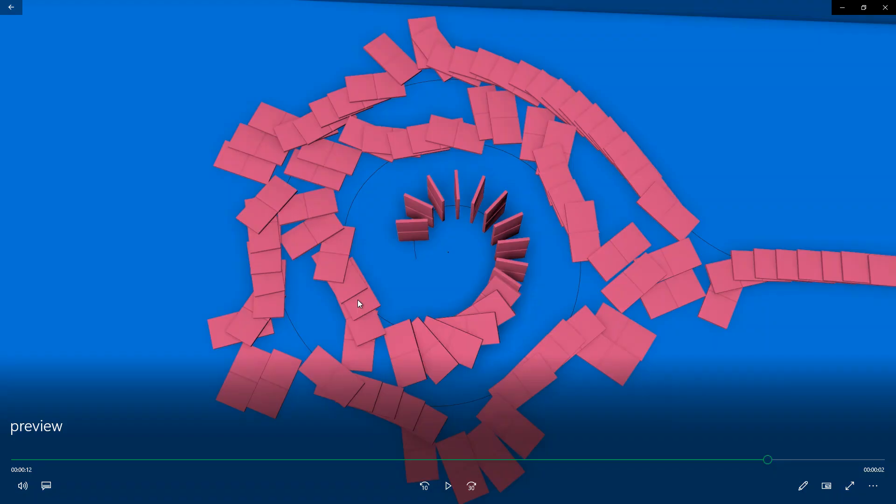
{"action": "left_click_drag", "start_coordinate": [779, 458], "coordinate": [399, 458]}
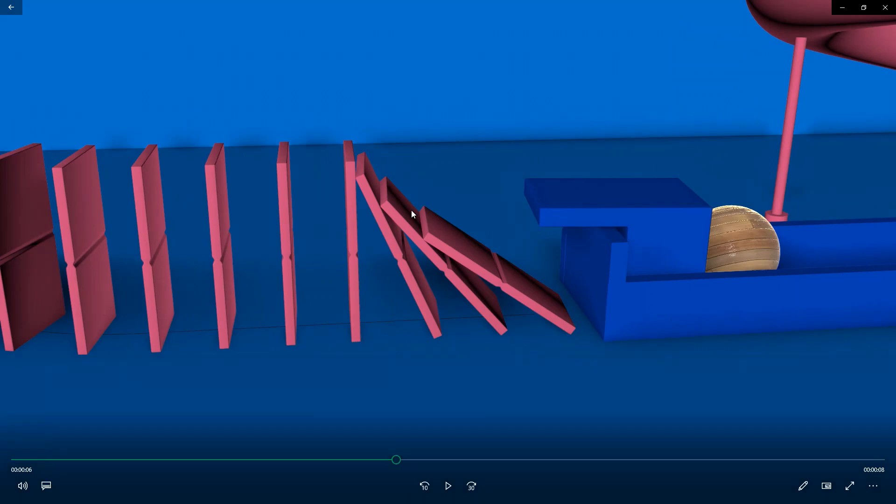
Replay the preview video from about 4 seconds to examine how the block in the channel topples the dominoes, and return to Cinema 4D
{"action": "left_click", "coordinate": [316, 458]}
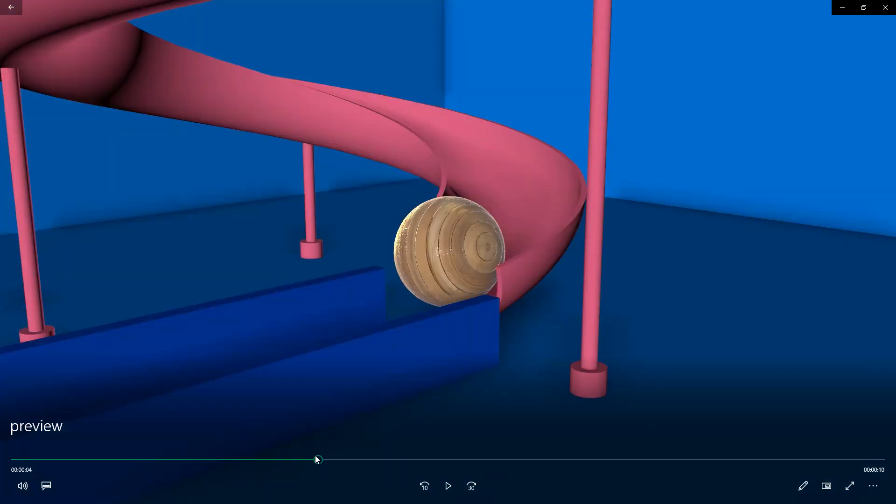
{"action": "left_click", "coordinate": [447, 486]}
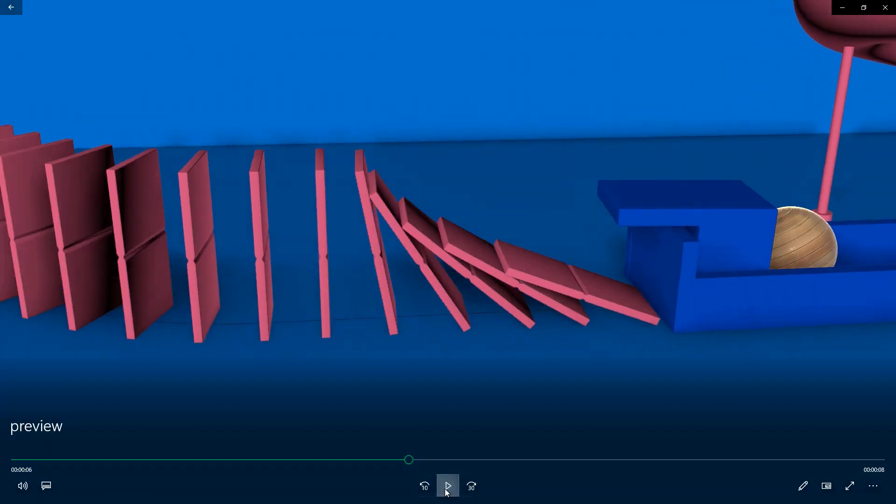
{"action": "left_click", "coordinate": [447, 487]}
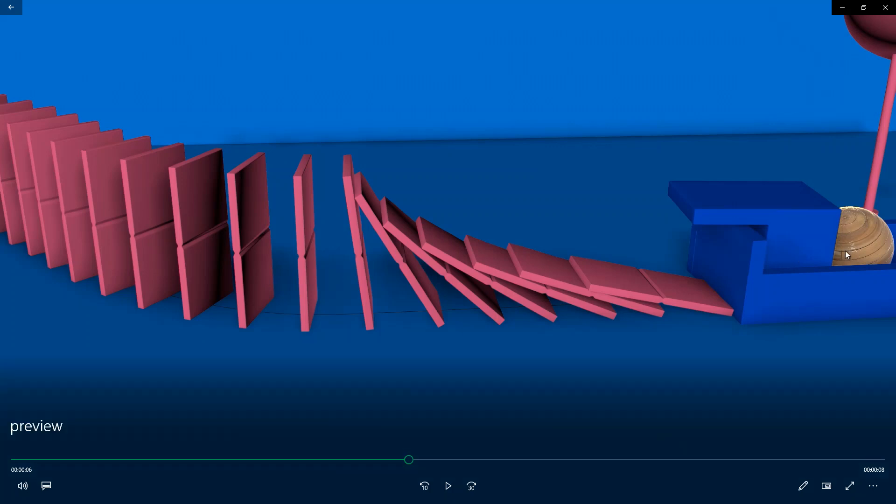
{"action": "key", "text": "alt+Tab"}
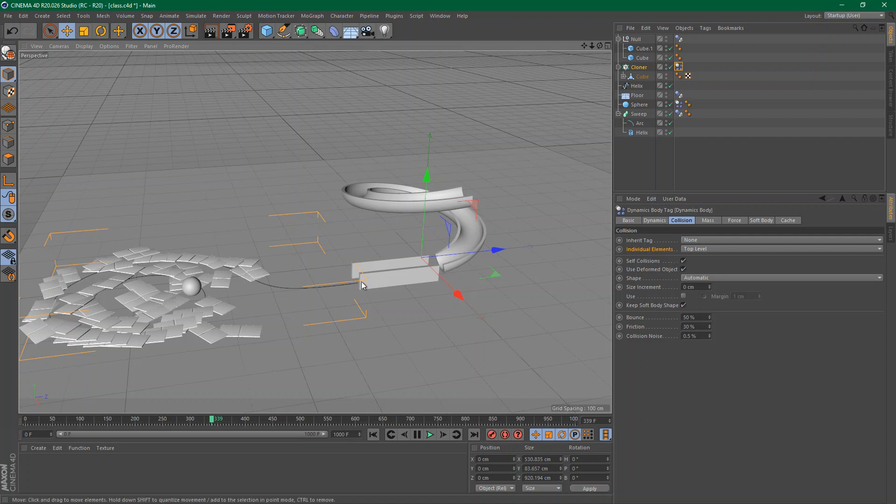
Save the scene, duplicate the channel wall Cube.1 inside the Null, and rotate the copy to a heading of -90°
{"action": "key", "text": "ctrl+s"}
{"action": "right_click_drag", "start_coordinate": [368, 276], "coordinate": [538, 276], "text": "alt"}
{"action": "left_click_drag", "start_coordinate": [367, 274], "coordinate": [445, 270], "text": "alt"}
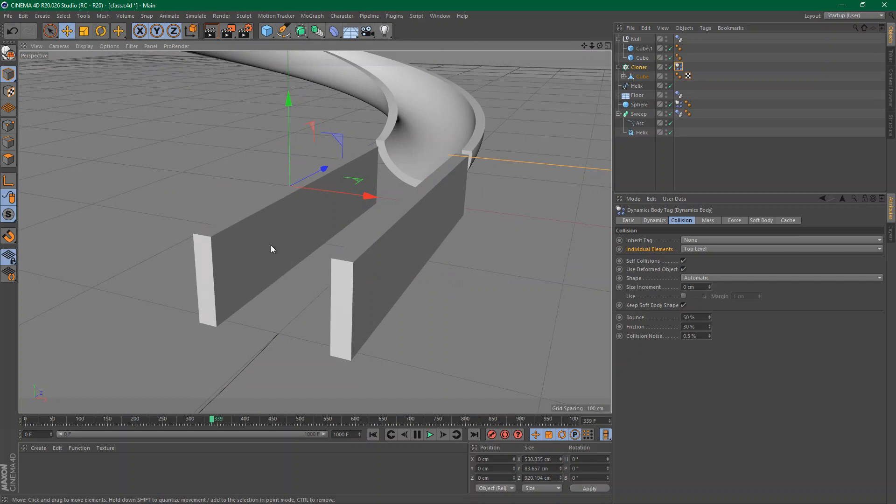
{"action": "left_click", "coordinate": [643, 49]}
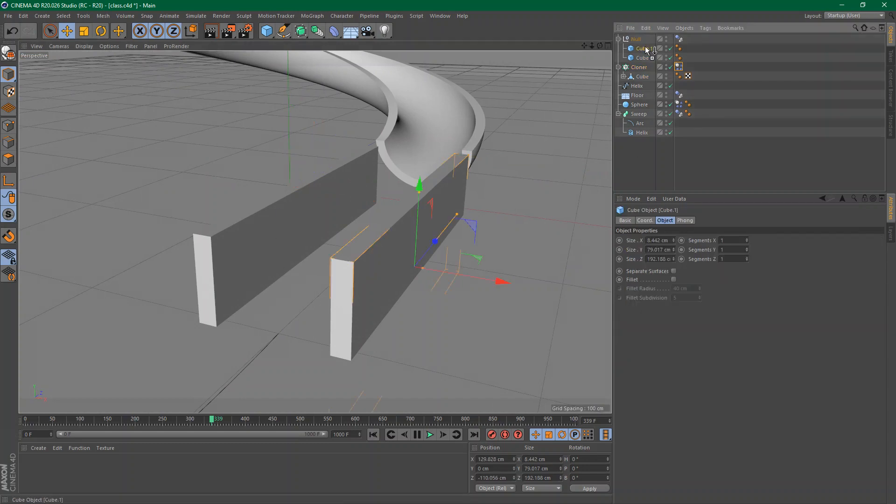
{"action": "left_click_drag", "start_coordinate": [648, 50], "coordinate": [644, 44], "text": "ctrl"}
{"action": "key", "text": "r"}
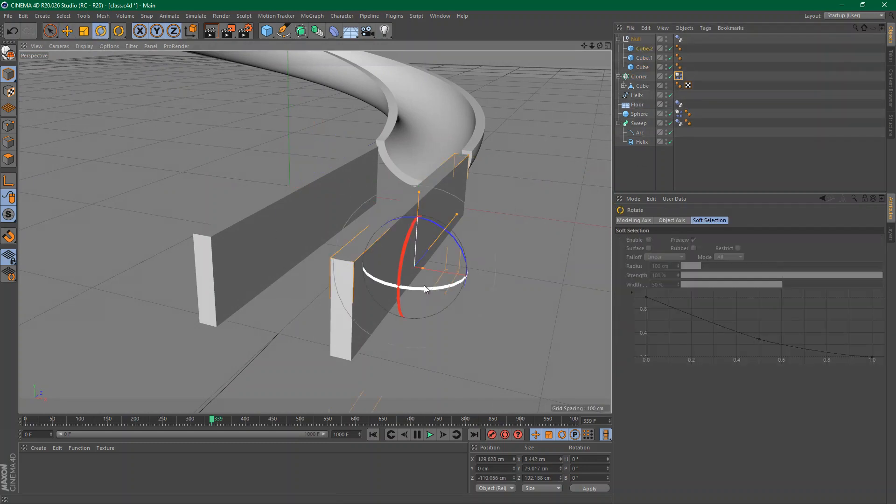
{"action": "left_click_drag", "start_coordinate": [429, 286], "coordinate": [265, 268]}
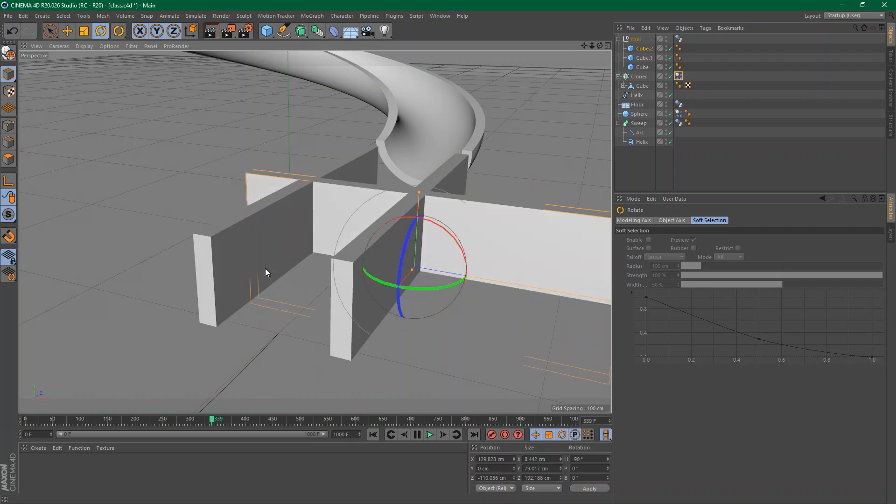
Move the rotated wall to the channel's open end, shorten it to about 65 cm to close the channel, and rewind to the first frame
{"action": "key", "text": "e"}
{"action": "left_click_drag", "start_coordinate": [450, 300], "coordinate": [309, 379]}
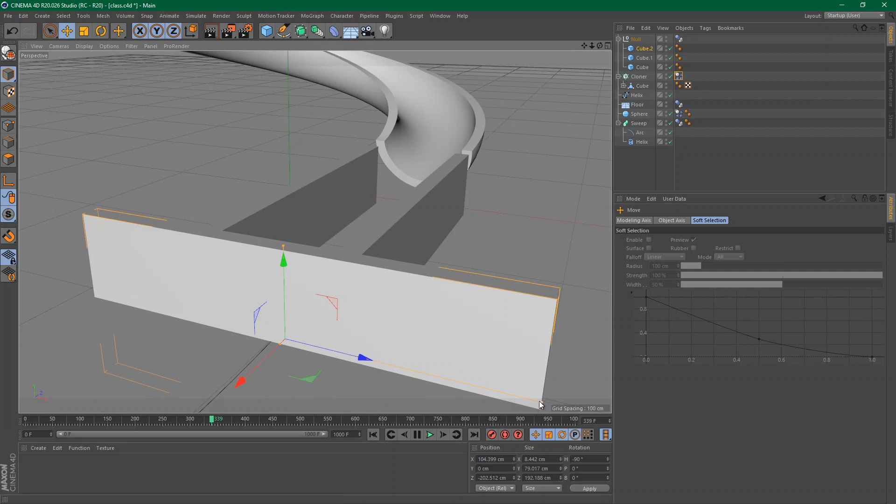
{"action": "left_click_drag", "start_coordinate": [541, 402], "coordinate": [355, 385]}
{"action": "scroll", "coordinate": [369, 378], "scroll_direction": "up", "scroll_amount": 4}
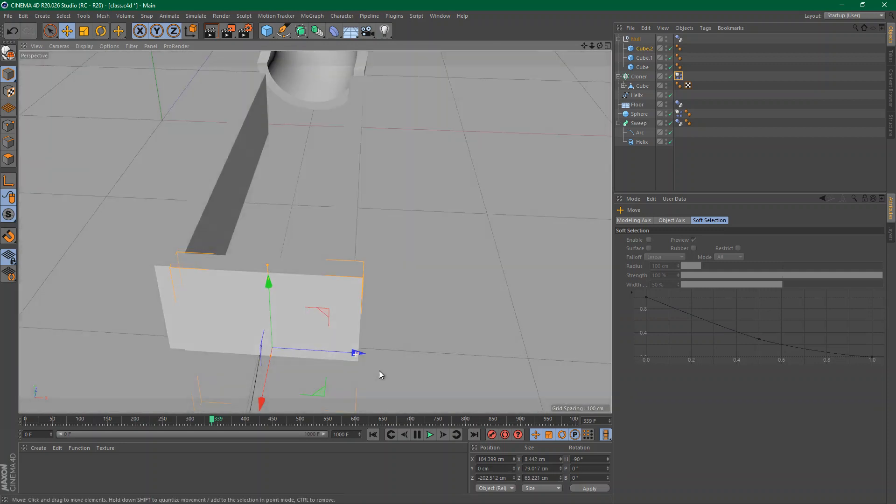
{"action": "left_click_drag", "start_coordinate": [334, 349], "coordinate": [323, 349]}
{"action": "mouse_move", "coordinate": [330, 225]}
{"action": "left_mouse_down", "text": "alt"}
{"action": "mouse_move", "coordinate": [226, 202]}
{"action": "mouse_move", "coordinate": [310, 206]}
{"action": "mouse_move", "coordinate": [294, 222]}
{"action": "mouse_move", "coordinate": [304, 367]}
{"action": "left_mouse_up", "text": "alt"}
{"action": "left_click", "coordinate": [374, 435]}
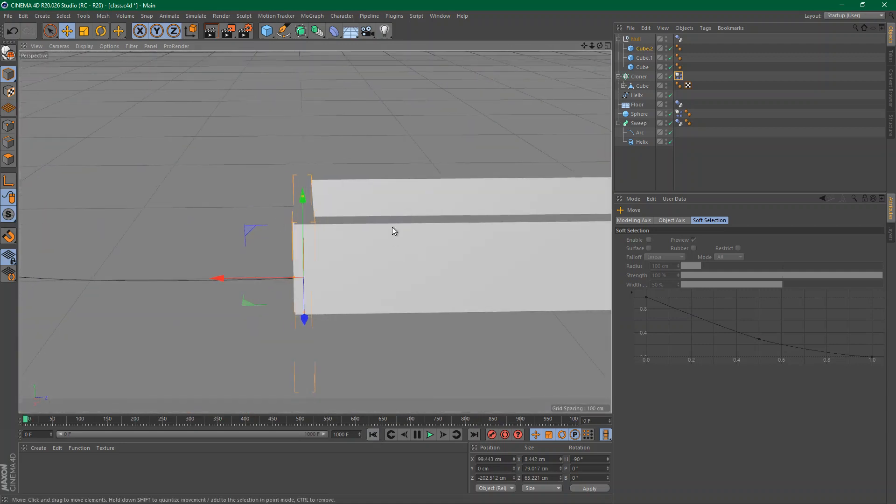
Duplicate the end wall outside the Null and move the copy back into the channel, to Z about -164.5 cm
{"action": "left_click_drag", "start_coordinate": [392, 227], "coordinate": [252, 255], "text": "alt"}
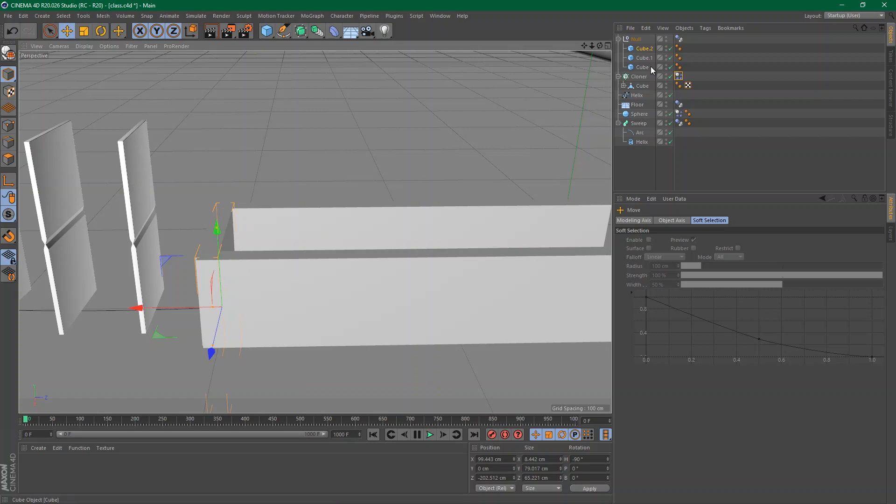
{"action": "left_click_drag", "start_coordinate": [641, 49], "coordinate": [640, 37], "text": "ctrl"}
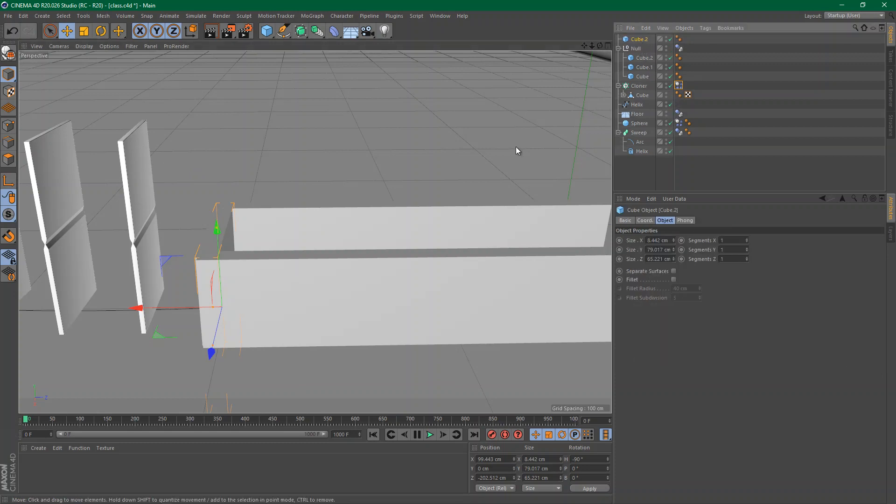
{"action": "key", "text": "e"}
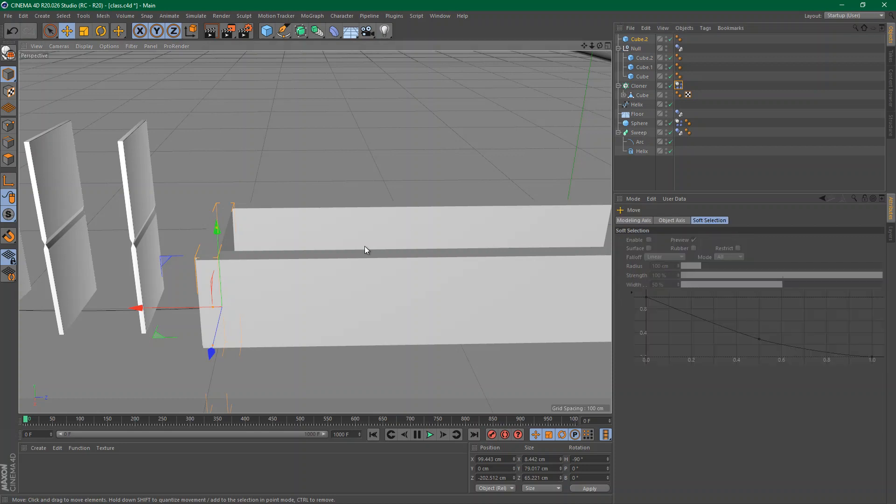
{"action": "left_click_drag", "start_coordinate": [147, 307], "coordinate": [229, 307]}
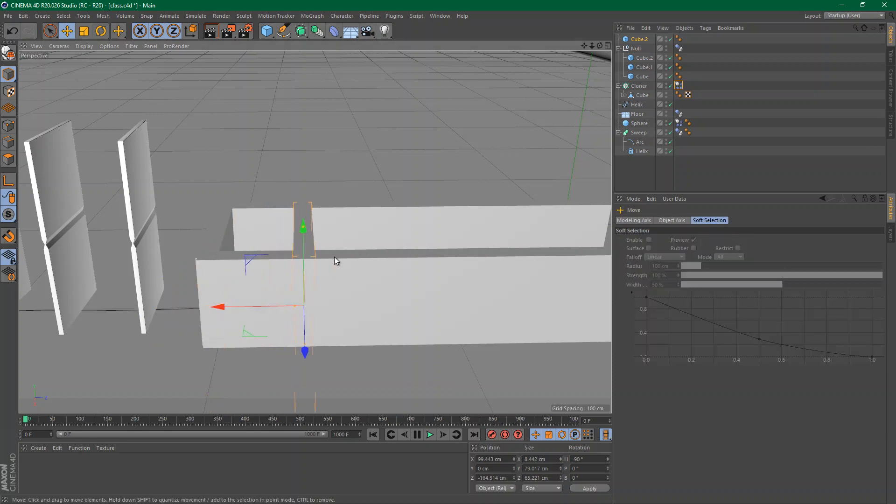
Resize the duplicated wall into a block about 41 cm by 31 cm and raise it to Y about 71 cm
{"action": "left_click_drag", "start_coordinate": [289, 250], "coordinate": [377, 267], "text": "alt"}
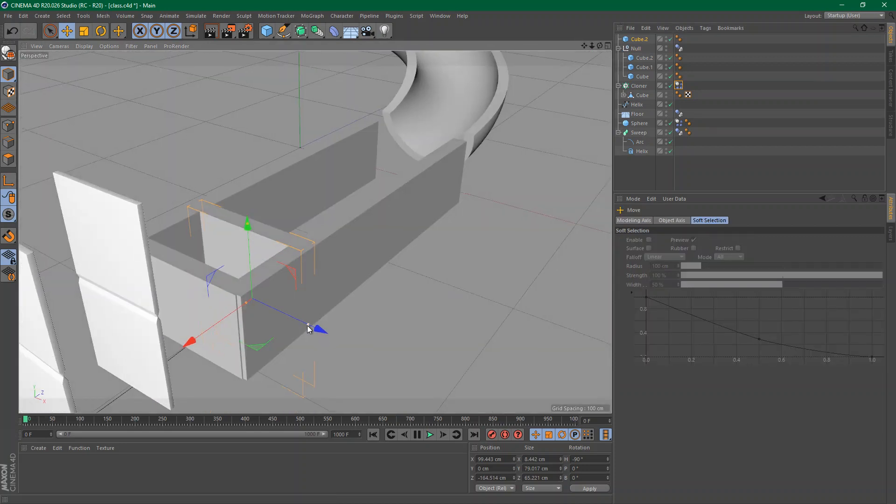
{"action": "left_click_drag", "start_coordinate": [276, 321], "coordinate": [219, 317]}
{"action": "key", "text": "ctrl+z"}
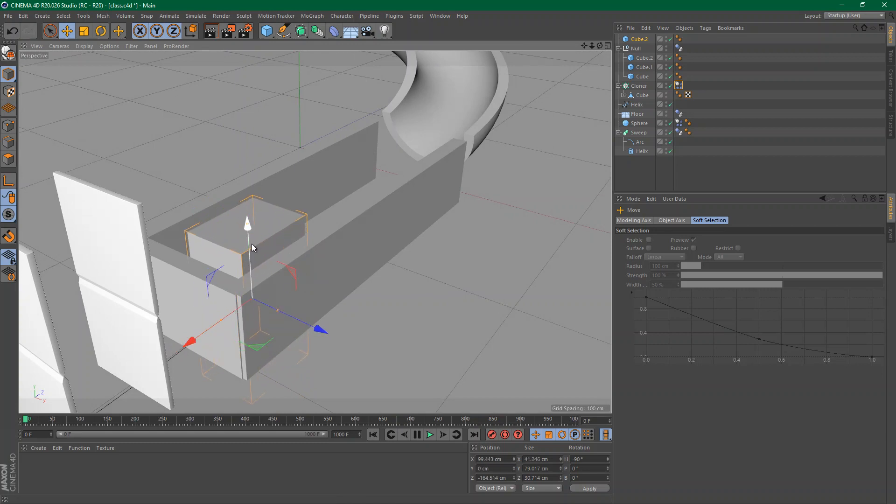
{"action": "left_click_drag", "start_coordinate": [251, 243], "coordinate": [223, 95]}
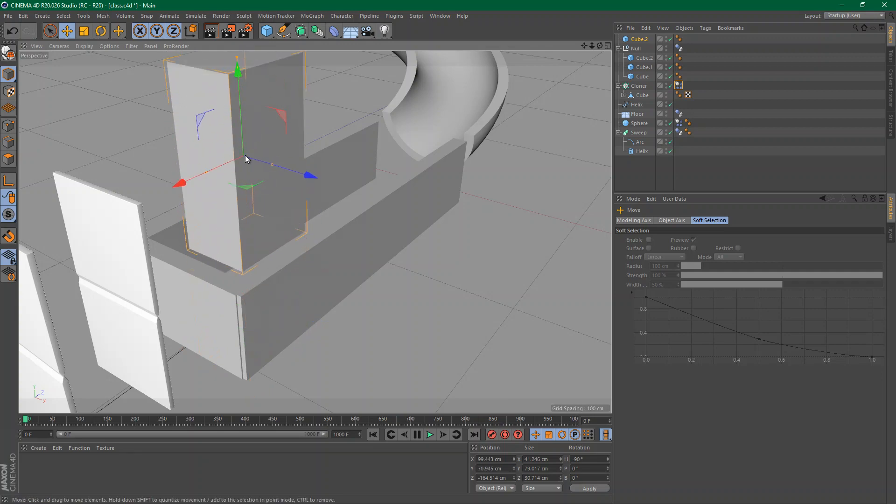
Reduce the block's height to about 47 cm and lower it between the channel walls to Y about 24 cm
{"action": "left_click_drag", "start_coordinate": [246, 155], "coordinate": [202, 162], "text": "alt"}
{"action": "middle_click_drag", "start_coordinate": [203, 162], "coordinate": [140, 173], "text": "alt"}
{"action": "left_click_drag", "start_coordinate": [241, 177], "coordinate": [206, 250], "text": "alt"}
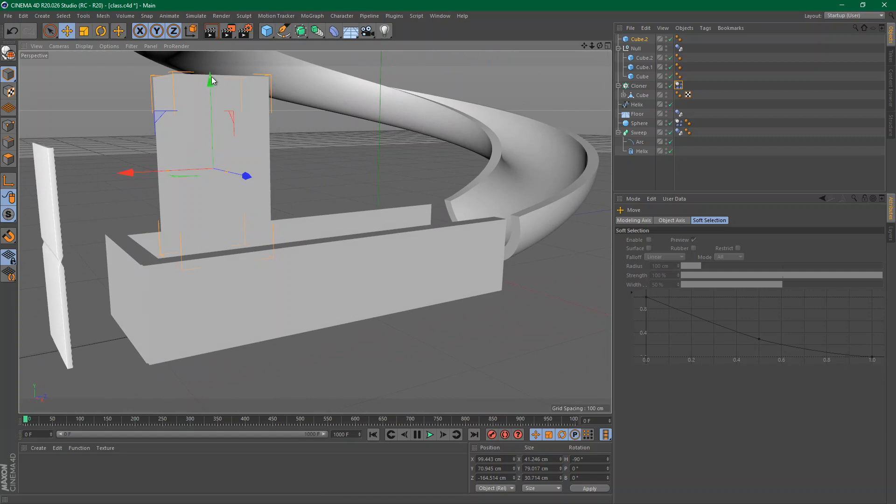
{"action": "left_click_drag", "start_coordinate": [212, 76], "coordinate": [236, 240]}
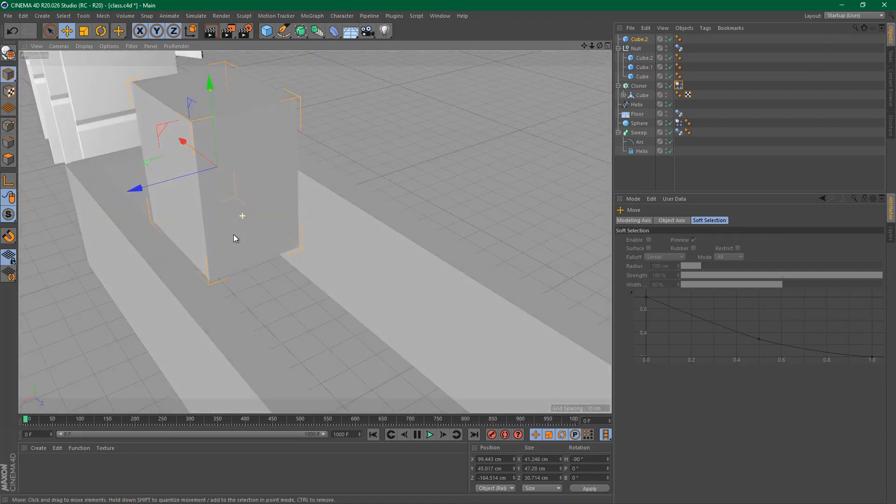
{"action": "left_click_drag", "start_coordinate": [213, 89], "coordinate": [209, 153]}
{"action": "left_click_drag", "start_coordinate": [239, 194], "coordinate": [261, 173], "text": "alt"}
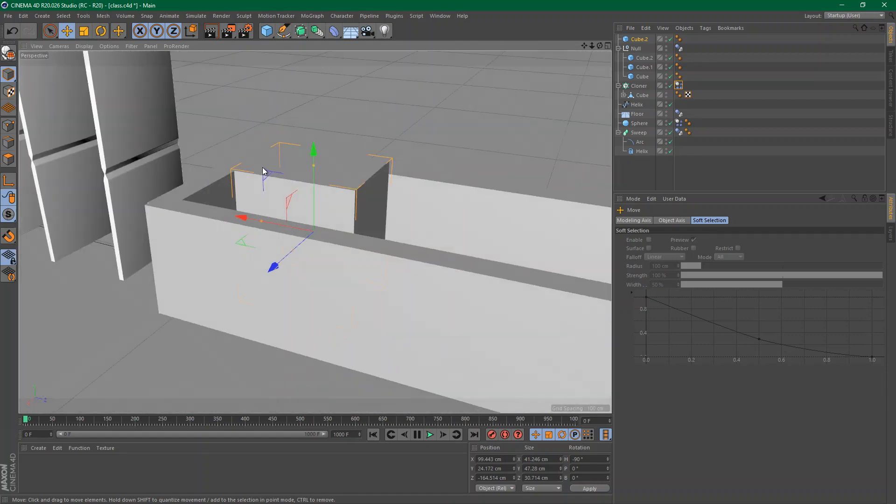
Make the block editable, select its upper face in Polygon mode, and extrude that face by 12.6 cm
{"action": "key", "text": "c"}
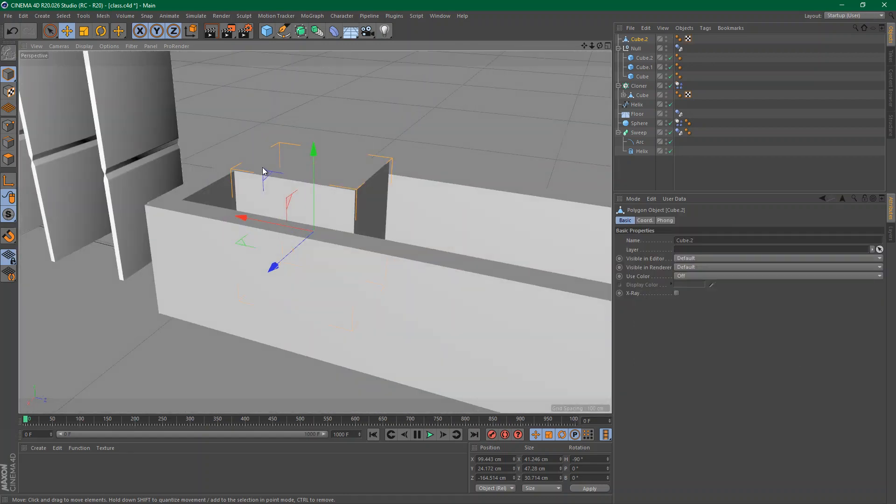
{"action": "left_click", "coordinate": [8, 159]}
{"action": "left_click", "coordinate": [279, 164]}
{"action": "left_click_drag", "start_coordinate": [279, 164], "coordinate": [340, 182], "text": "alt"}
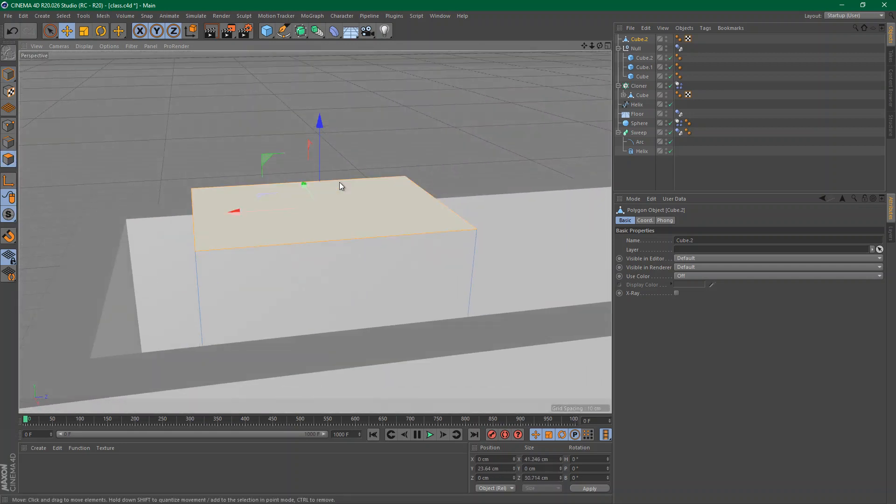
{"action": "key", "text": "d"}
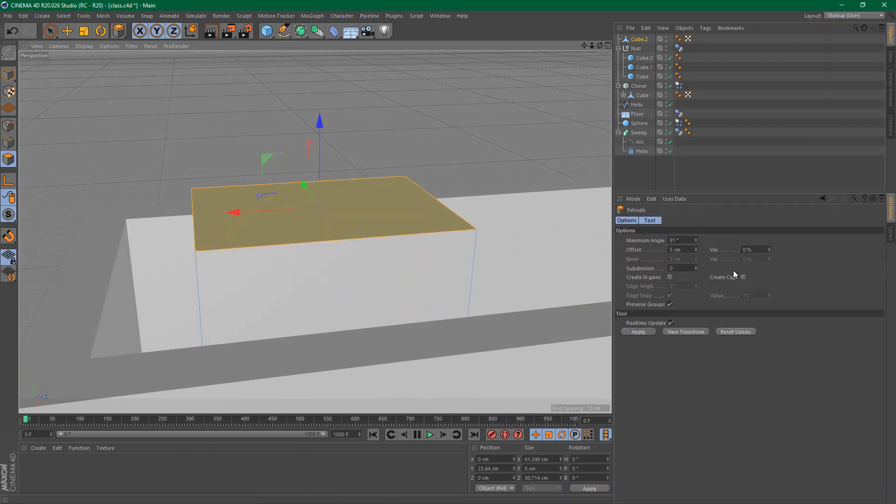
{"action": "left_click_drag", "start_coordinate": [468, 160], "coordinate": [527, 159]}
Select the side face of the block's raised part that points toward the dominoes and extrude it by 27.2 cm
{"action": "left_click_drag", "start_coordinate": [245, 172], "coordinate": [305, 174], "text": "alt"}
{"action": "left_click", "coordinate": [189, 182]}
{"action": "left_click_drag", "start_coordinate": [226, 167], "coordinate": [166, 166], "text": "alt"}
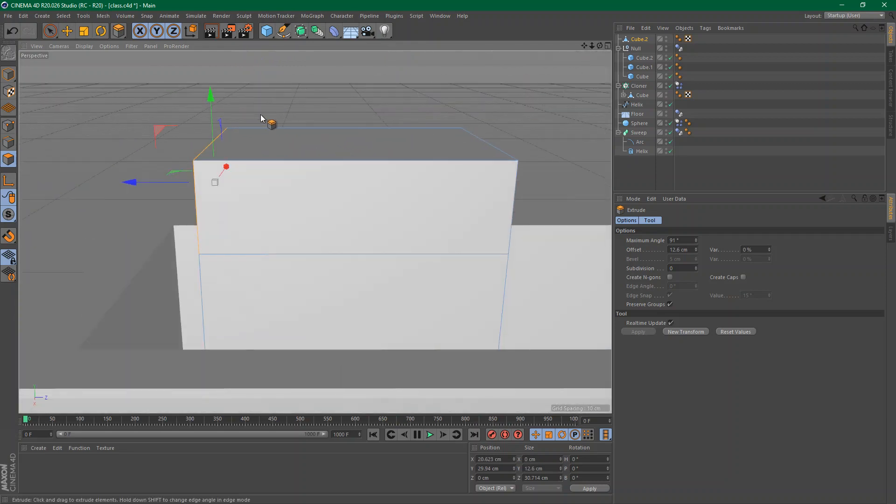
{"action": "left_click_drag", "start_coordinate": [261, 114], "coordinate": [388, 114]}
{"action": "right_click_drag", "start_coordinate": [226, 134], "coordinate": [139, 142], "text": "alt"}
{"action": "middle_click_drag", "start_coordinate": [185, 142], "coordinate": [269, 141], "text": "alt"}
{"action": "left_click_drag", "start_coordinate": [306, 141], "coordinate": [319, 155], "text": "alt"}
{"action": "right_click_drag", "start_coordinate": [318, 154], "coordinate": [340, 155], "text": "alt"}
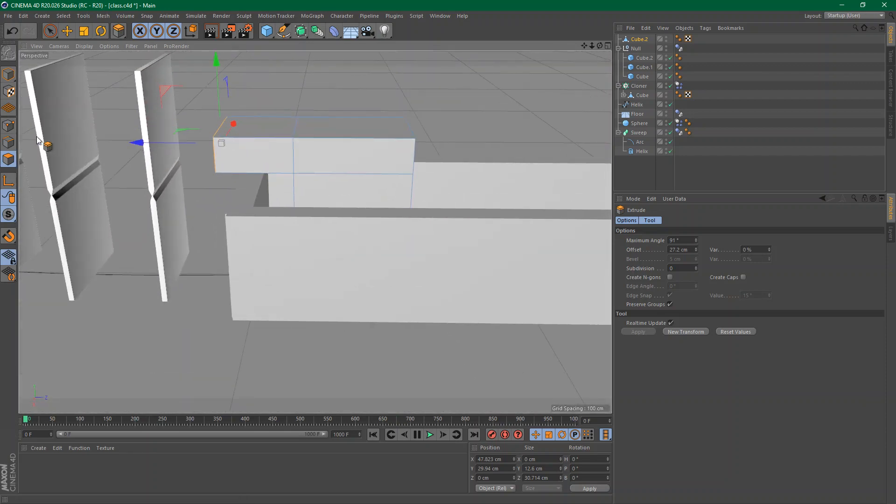
Select all polygons of the block's overhanging head with Live Selection and raise them to Y about 41.4 cm
{"action": "left_click", "coordinate": [50, 32]}
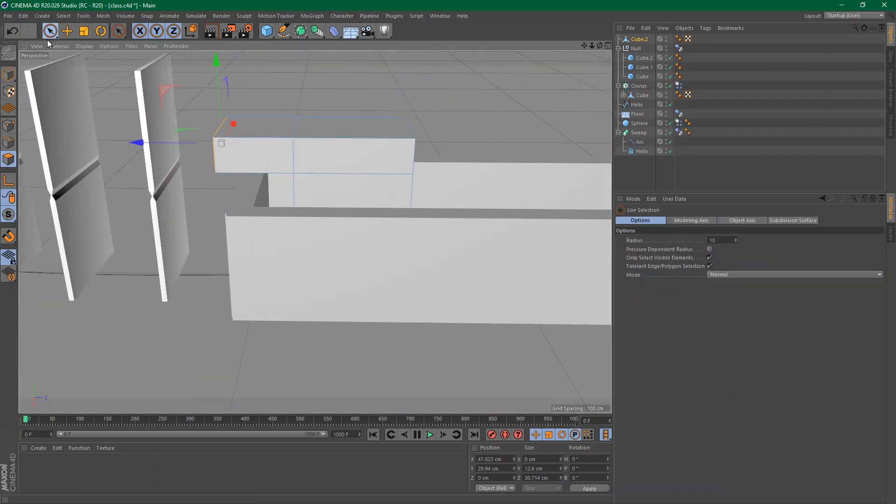
{"action": "mouse_move", "coordinate": [256, 136]}
{"action": "left_mouse_down"}
{"action": "mouse_move", "coordinate": [489, 142]}
{"action": "mouse_move", "coordinate": [585, 120]}
{"action": "mouse_move", "coordinate": [590, 105]}
{"action": "left_mouse_up"}
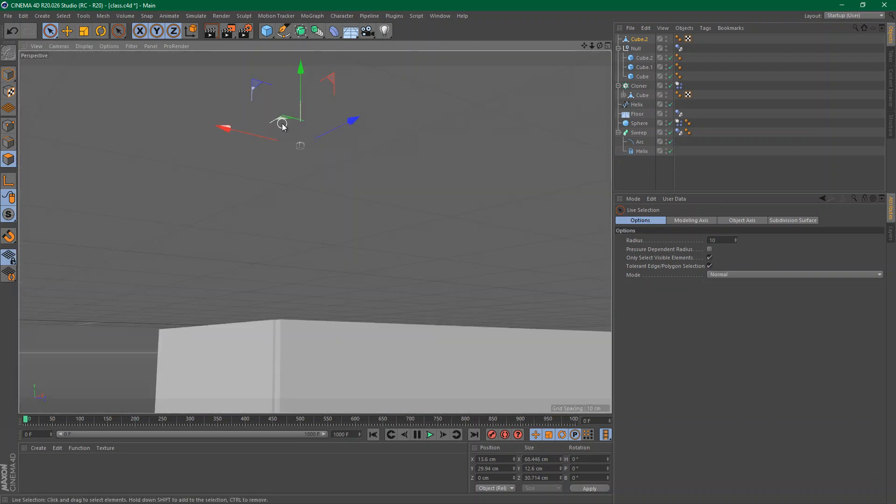
{"action": "key", "text": "ctrl+shift+z"}
{"action": "left_click_drag", "start_coordinate": [432, 164], "coordinate": [217, 168], "text": "alt"}
{"action": "left_click", "coordinate": [293, 192], "text": "shift"}
{"action": "left_click_drag", "start_coordinate": [298, 192], "coordinate": [300, 163], "text": "alt"}
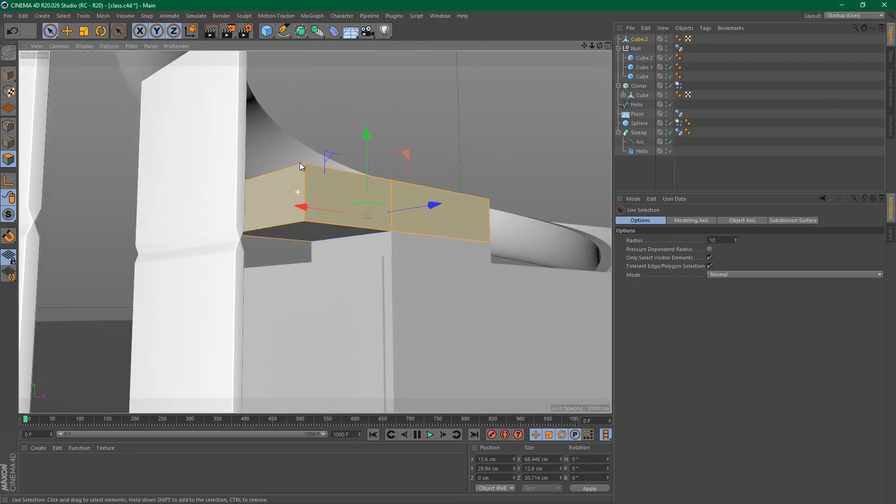
{"action": "left_click", "coordinate": [299, 229], "text": "shift"}
{"action": "left_click_drag", "start_coordinate": [299, 229], "coordinate": [287, 259], "text": "alt"}
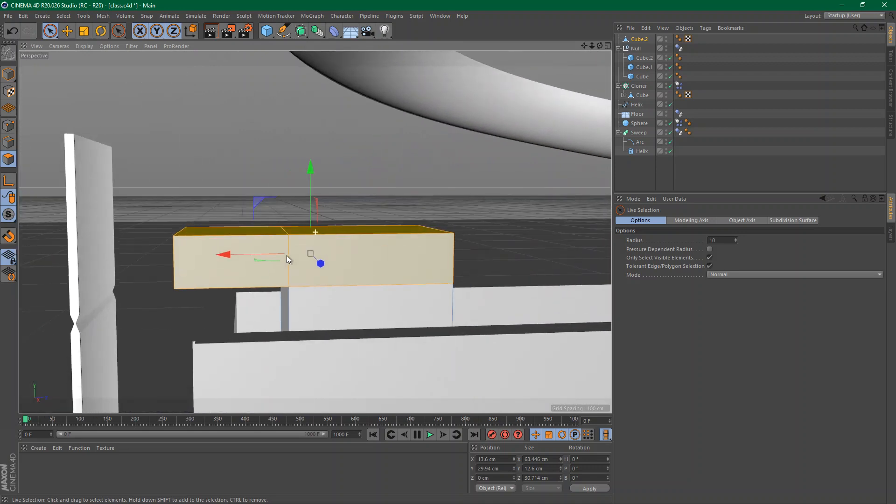
{"action": "left_click_drag", "start_coordinate": [310, 177], "coordinate": [312, 139]}
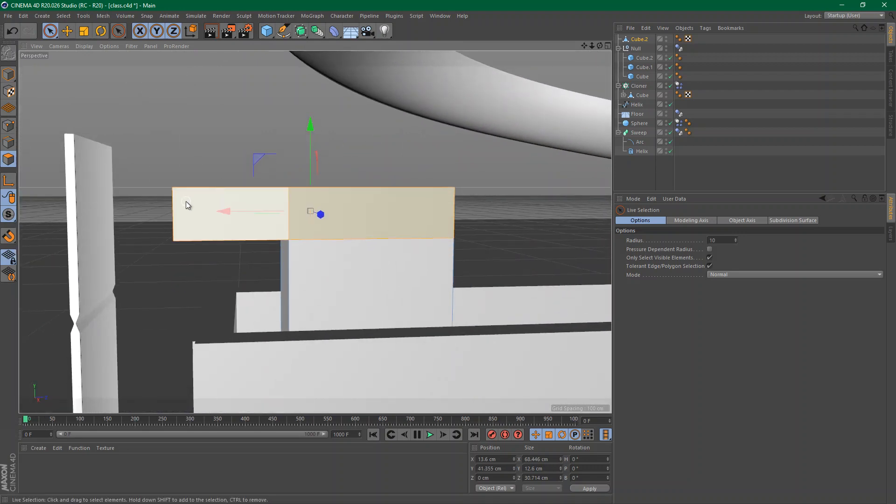
Lengthen the overhang so the block spans about 74 cm, and scale all its polygons to a width of about 45 cm
{"action": "left_click_drag", "start_coordinate": [186, 202], "coordinate": [161, 219], "text": "alt"}
{"action": "left_click", "coordinate": [158, 219]}
{"action": "mouse_move", "coordinate": [105, 214]}
{"action": "left_mouse_down"}
{"action": "mouse_move", "coordinate": [82, 216]}
{"action": "mouse_move", "coordinate": [210, 217]}
{"action": "mouse_move", "coordinate": [47, 249]}
{"action": "mouse_move", "coordinate": [135, 237]}
{"action": "mouse_move", "coordinate": [100, 237]}
{"action": "mouse_move", "coordinate": [195, 301]}
{"action": "mouse_move", "coordinate": [229, 288]}
{"action": "left_mouse_up"}
{"action": "key", "text": "ctrl+a"}
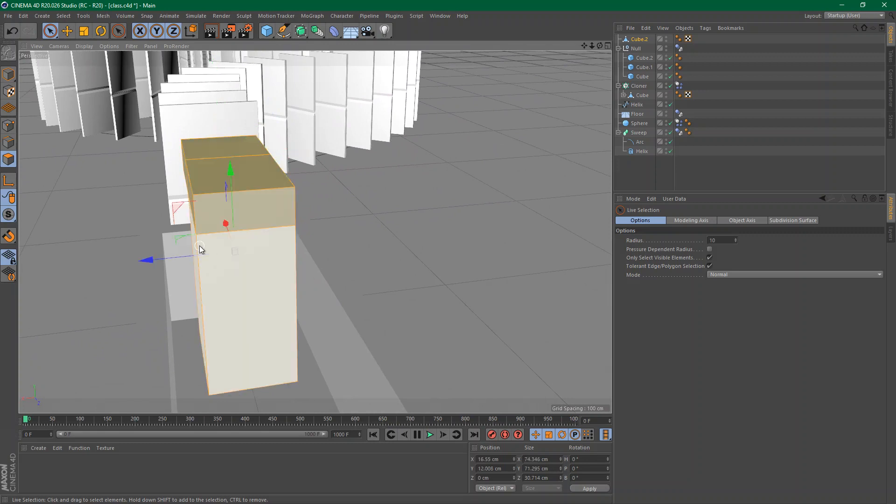
{"action": "key", "text": "t"}
{"action": "left_click_drag", "start_coordinate": [209, 255], "coordinate": [99, 264]}
{"action": "left_click_drag", "start_coordinate": [232, 264], "coordinate": [250, 221], "text": "alt"}
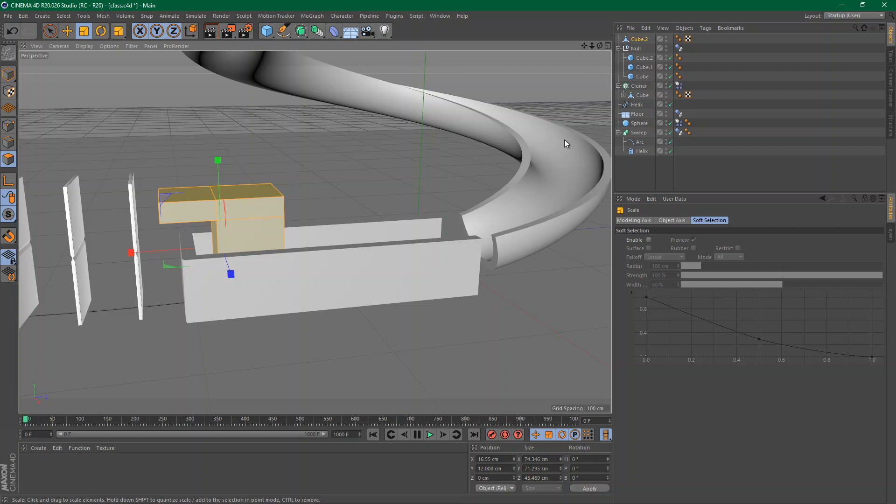
Return to Model mode, add a Rigid Body tag to the pusher block, and test-play the simulation
{"action": "left_click", "coordinate": [4, 75]}
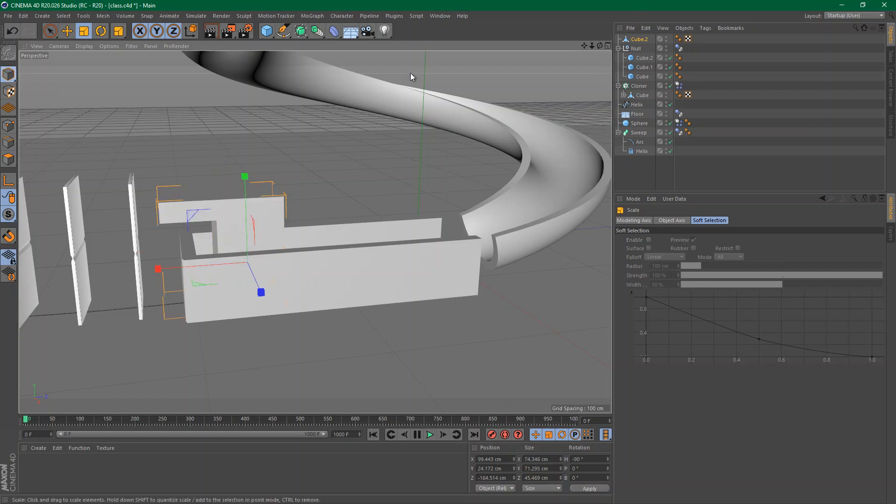
{"action": "right_click", "coordinate": [637, 41]}
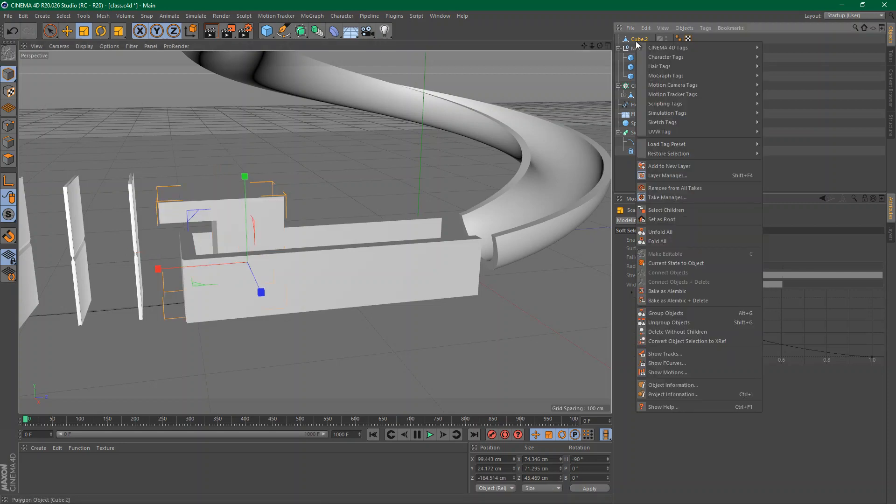
{"action": "mouse_move", "coordinate": [704, 114]}
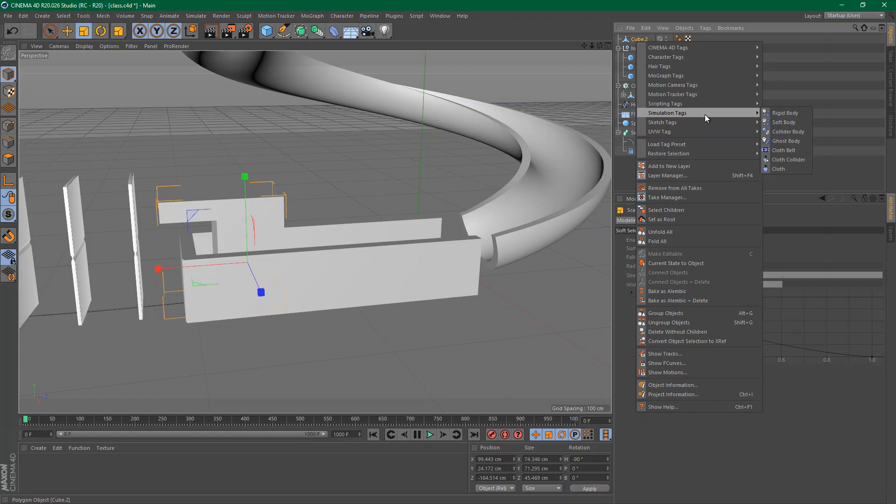
{"action": "left_click", "coordinate": [786, 113]}
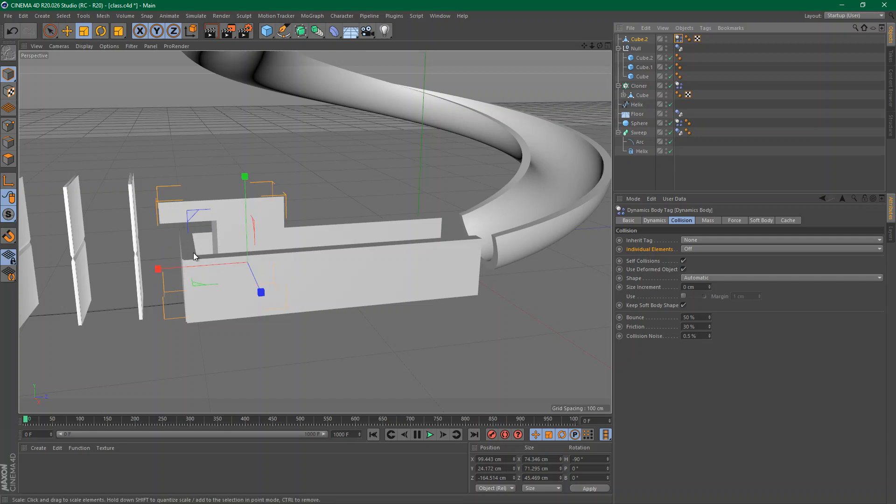
{"action": "left_click", "coordinate": [430, 435]}
{"action": "left_click", "coordinate": [430, 435]}
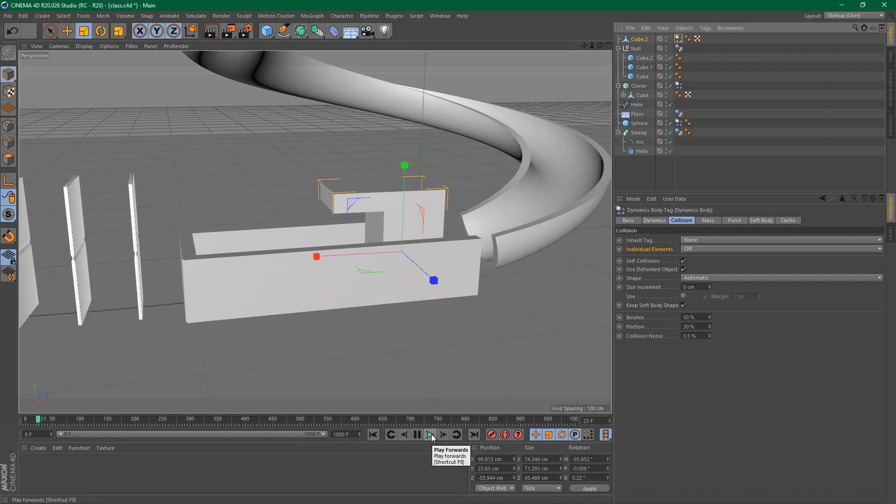
{"action": "left_click", "coordinate": [373, 435]}
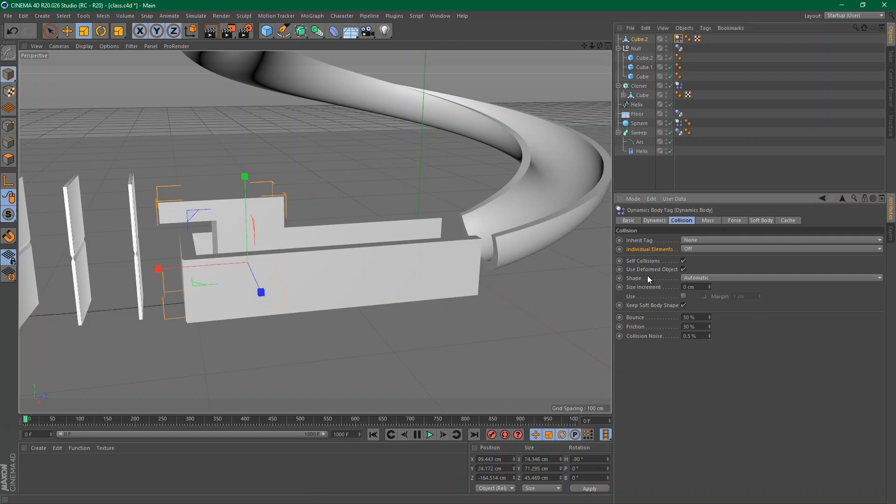
Set the pusher block's collision shape to Automatic (MoDynamics) and test-play the simulation
{"action": "left_click", "coordinate": [704, 278]}
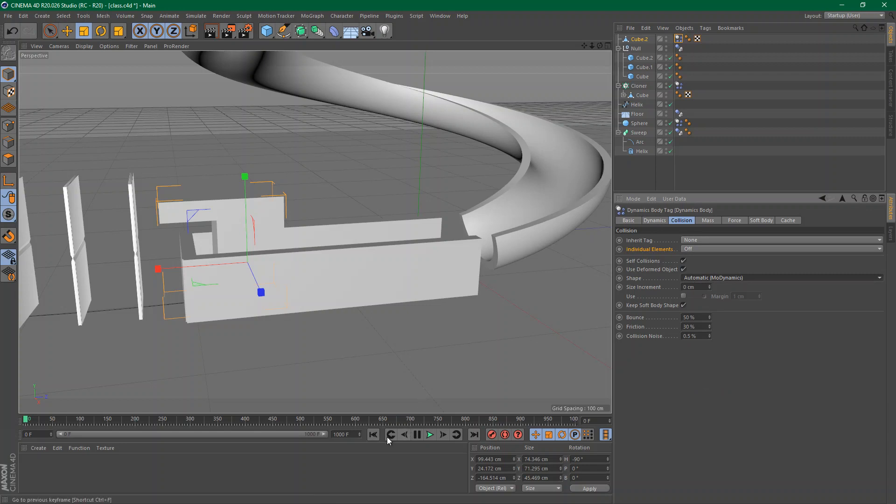
{"action": "left_click", "coordinate": [430, 435]}
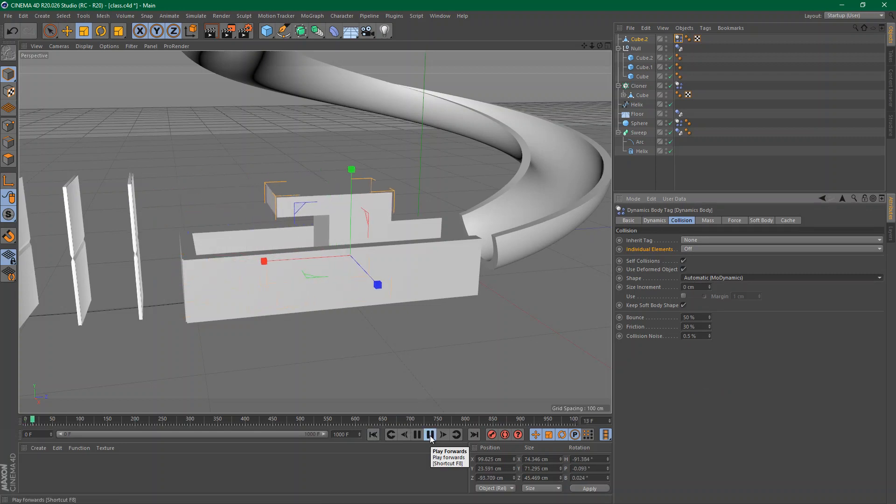
{"action": "left_click", "coordinate": [430, 436]}
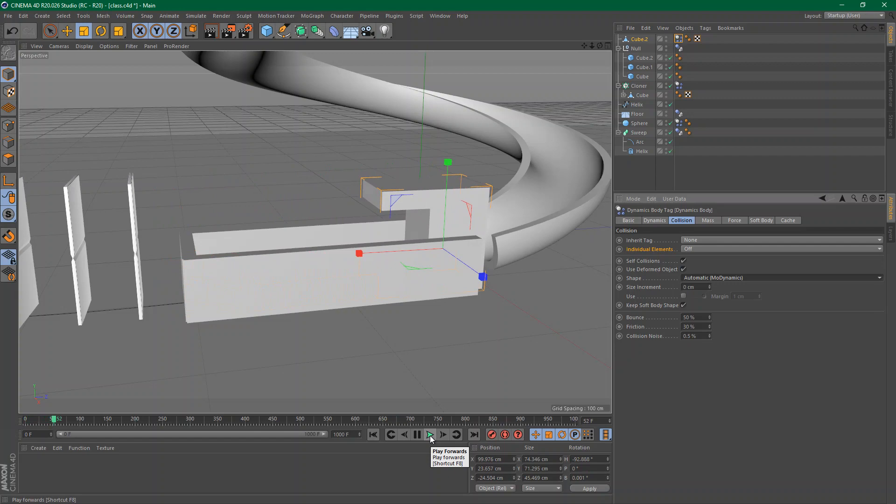
{"action": "left_click", "coordinate": [373, 435]}
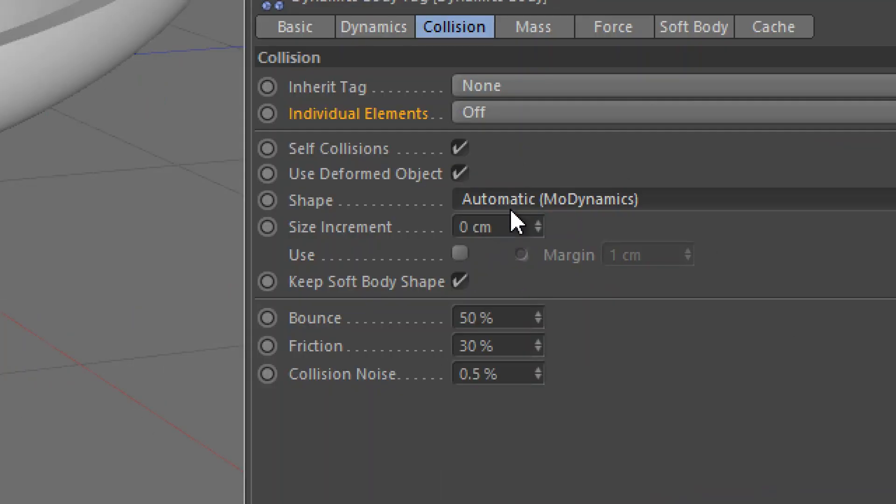
Try Convex Hull as the pusher block's collision shape and play the simulation briefly before rewinding
{"action": "left_click", "coordinate": [525, 200]}
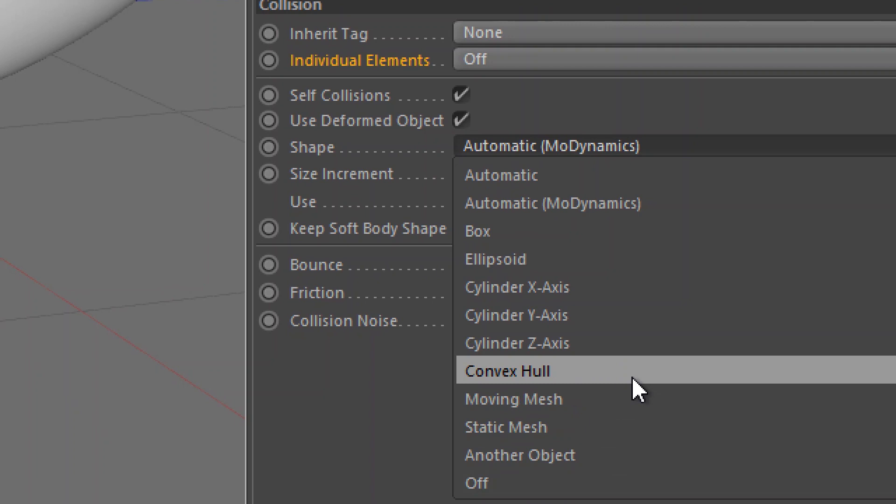
{"action": "left_click", "coordinate": [634, 377]}
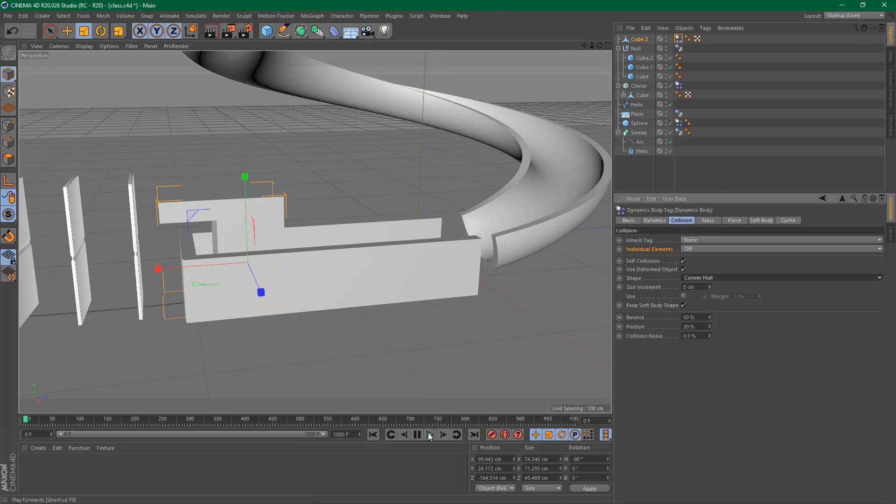
{"action": "left_click", "coordinate": [430, 436]}
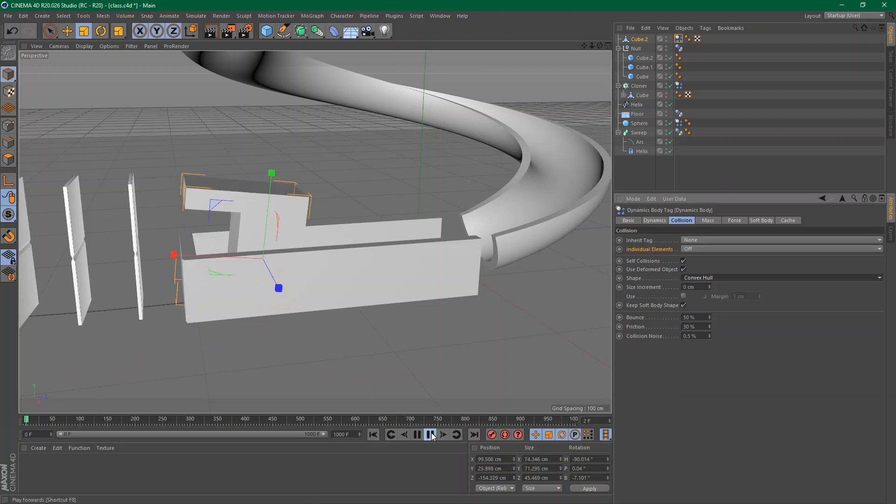
{"action": "left_click", "coordinate": [430, 436]}
{"action": "left_click", "coordinate": [374, 435]}
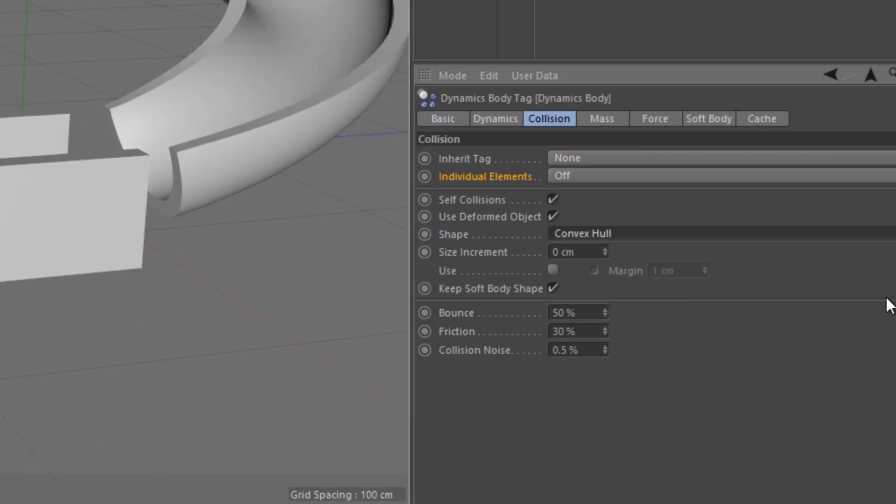
Try Static Mesh as the pusher block's collision shape and play the simulation
{"action": "left_click", "coordinate": [665, 242]}
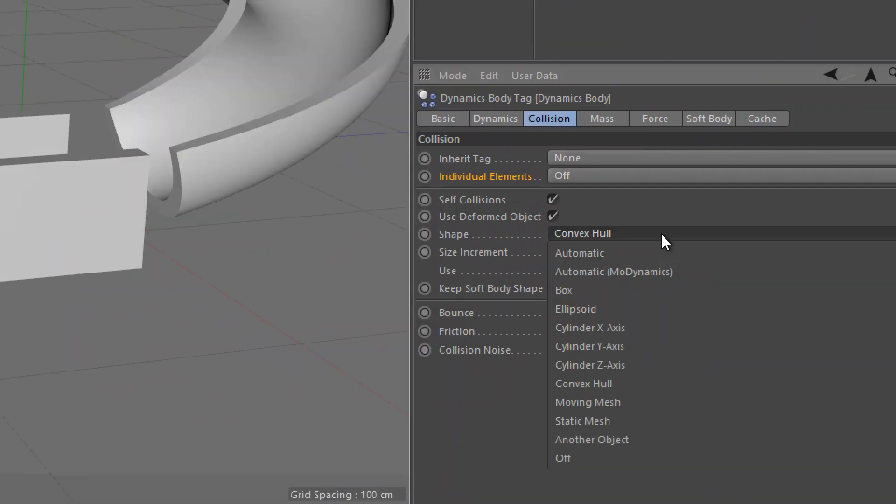
{"action": "left_click", "coordinate": [665, 421]}
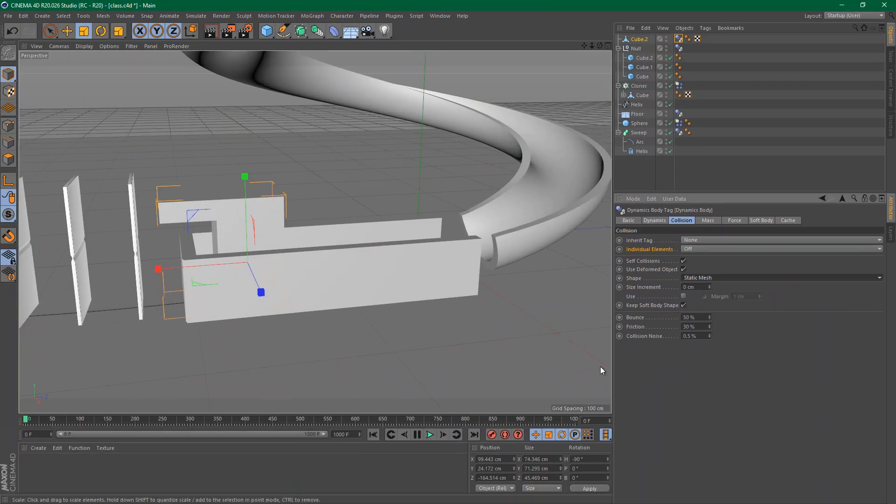
{"action": "left_click", "coordinate": [430, 435]}
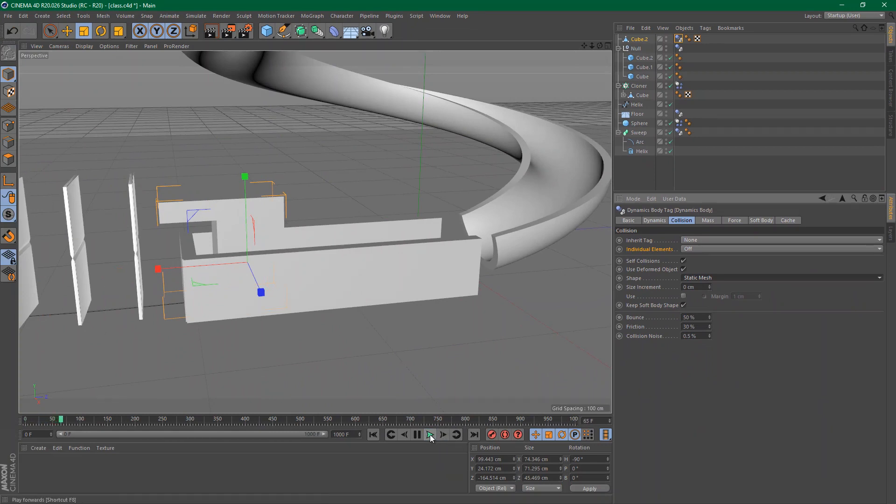
Set the pusher block's collision shape to Moving Mesh and play the simulation from the start until the ball reaches the block
{"action": "left_click", "coordinate": [711, 280]}
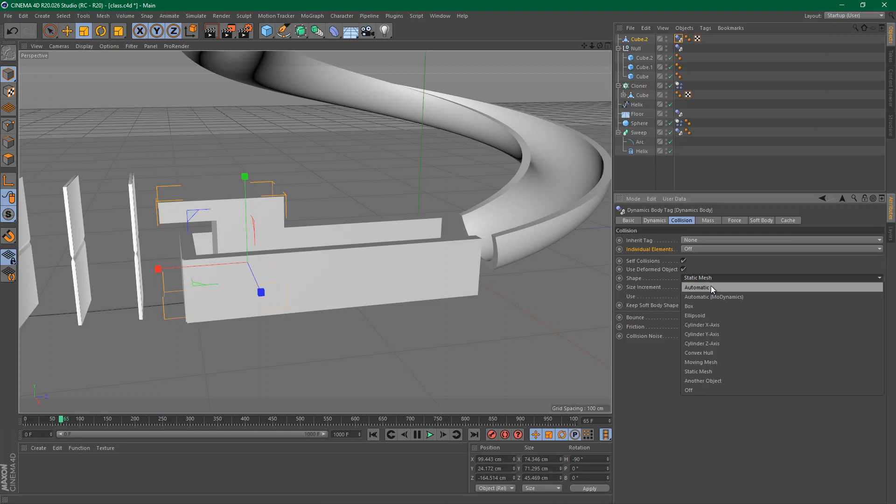
{"action": "left_click", "coordinate": [724, 362]}
{"action": "left_click", "coordinate": [373, 434]}
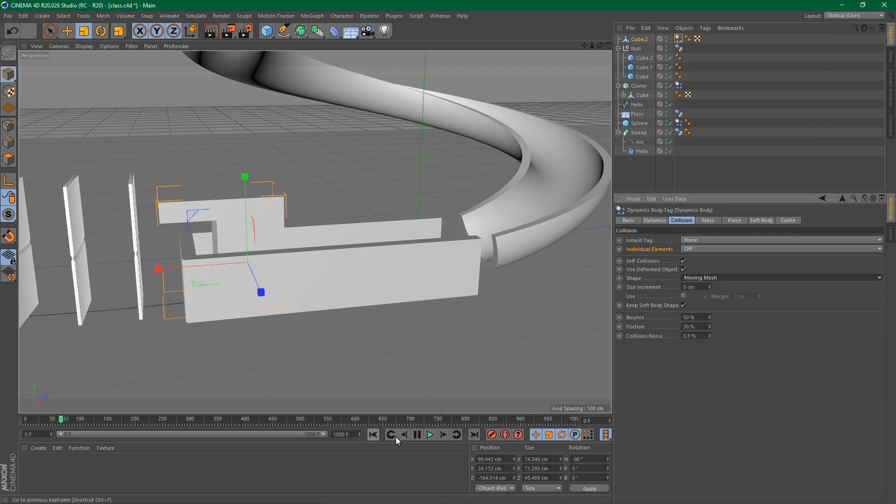
{"action": "left_click", "coordinate": [429, 435]}
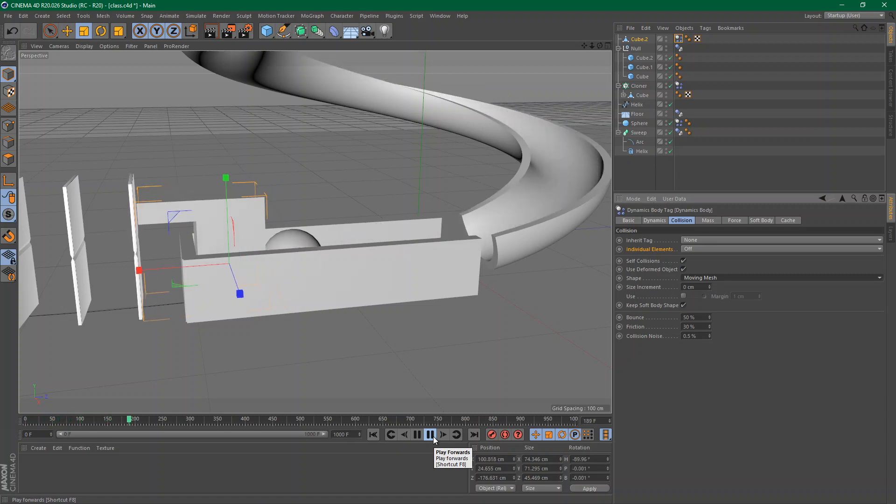
{"action": "left_click", "coordinate": [433, 438]}
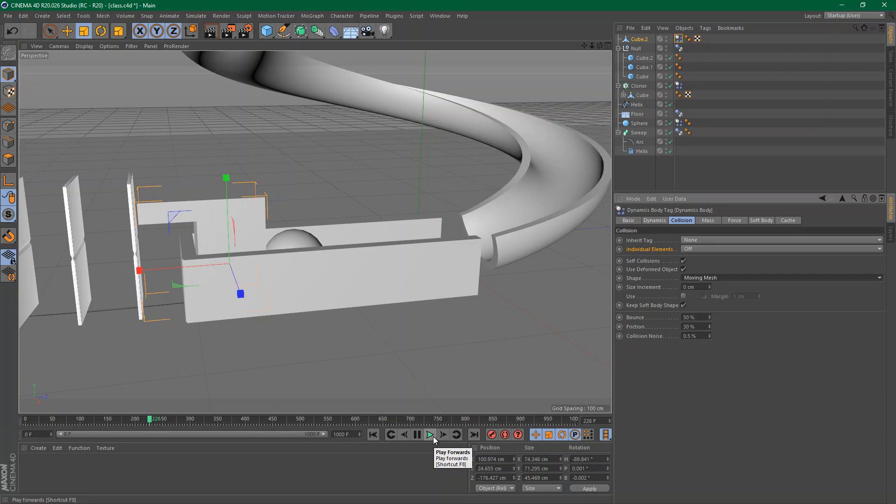
{"action": "left_click", "coordinate": [373, 435]}
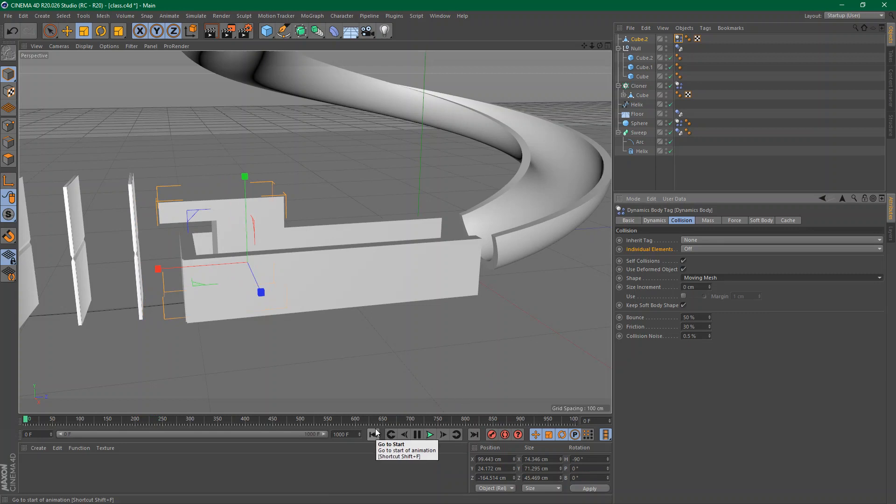
Scale the domino path's helix spline up to about 422 by 675 cm, bringing the first domino closer to the pusher block
{"action": "left_click", "coordinate": [636, 105]}
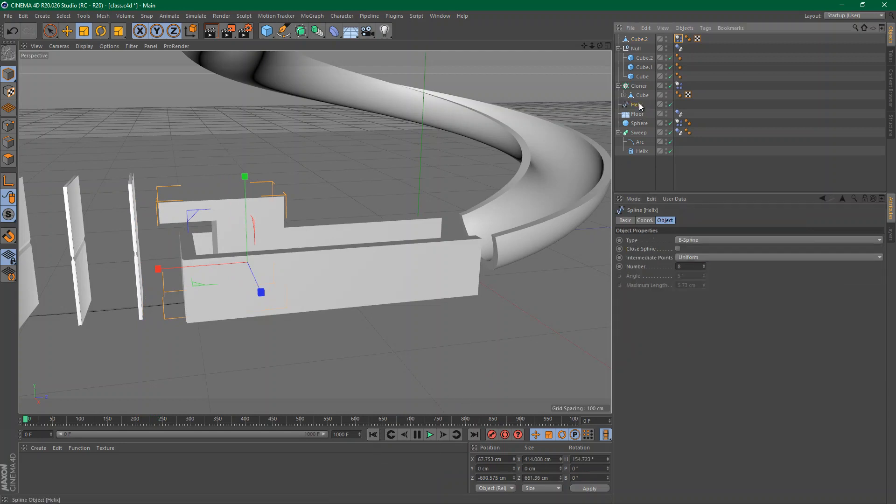
{"action": "left_click", "coordinate": [608, 46]}
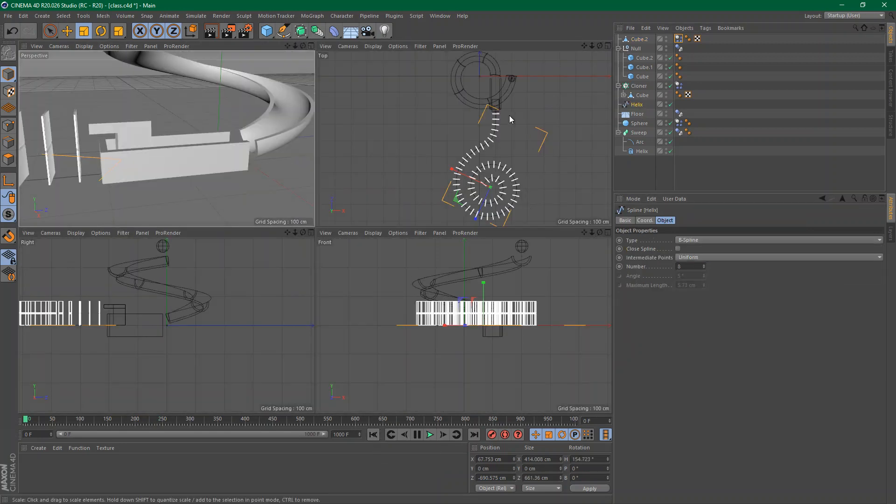
{"action": "scroll", "coordinate": [497, 128], "scroll_direction": "up", "scroll_amount": 10}
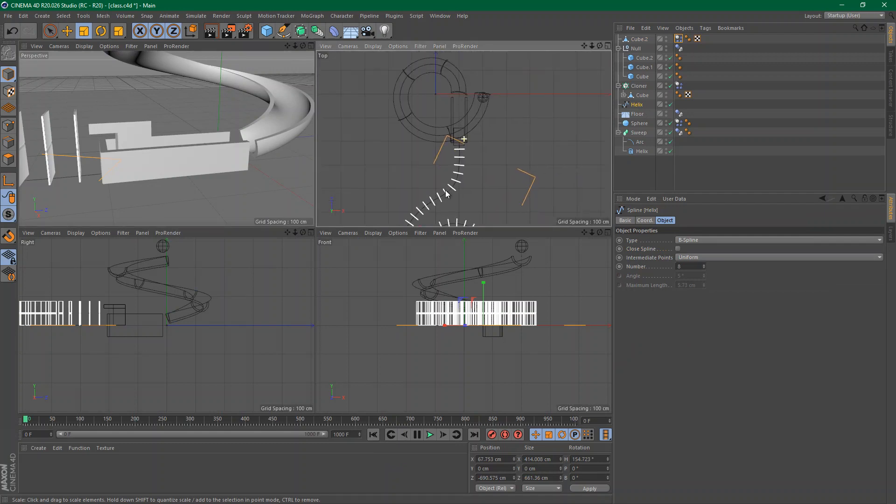
{"action": "scroll", "coordinate": [504, 144], "scroll_direction": "up", "scroll_amount": 1}
{"action": "left_click_drag", "start_coordinate": [495, 155], "coordinate": [495, 147]}
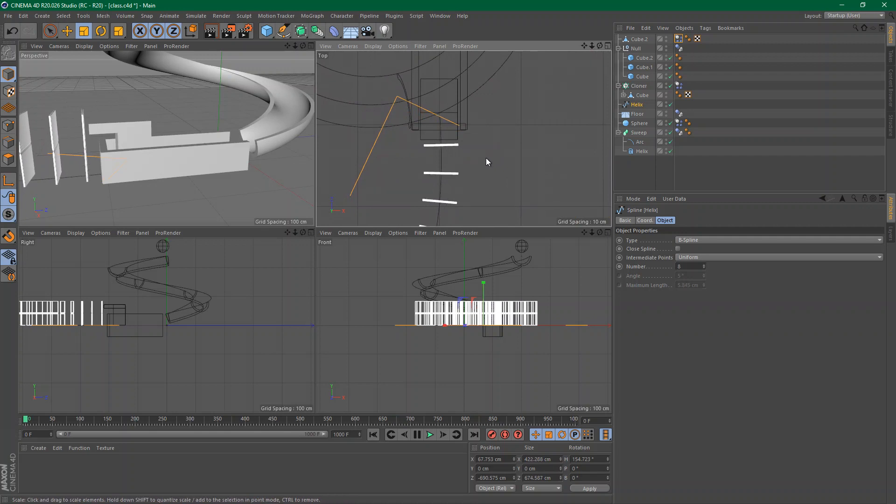
{"action": "left_click", "coordinate": [312, 46]}
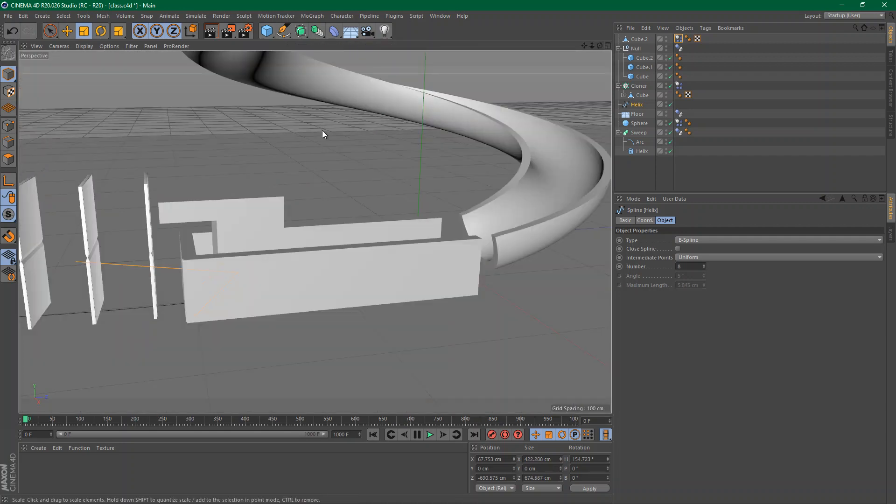
Play the simulation with the whole scene in view to examine how the domino chain topples, and rewind to the start
{"action": "left_click", "coordinate": [430, 435]}
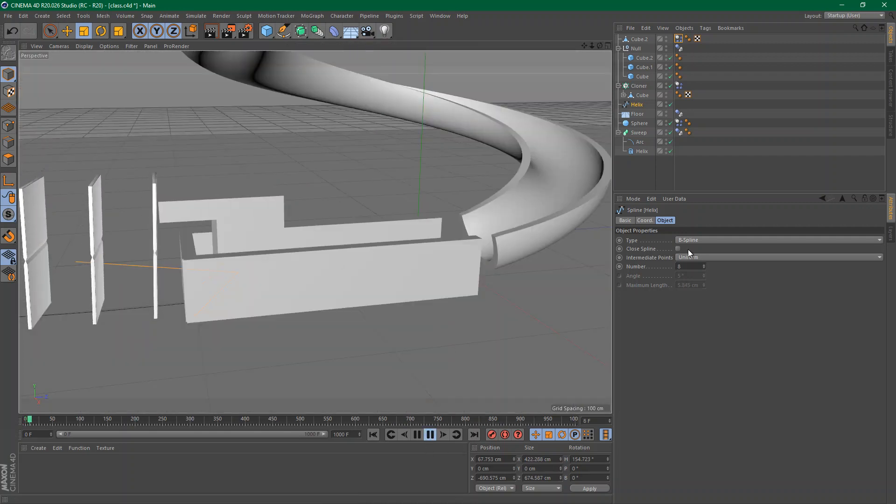
{"action": "left_click", "coordinate": [430, 436]}
{"action": "scroll", "coordinate": [242, 271], "scroll_direction": "down", "scroll_amount": 5}
{"action": "left_click_drag", "start_coordinate": [242, 271], "coordinate": [368, 267], "text": "alt"}
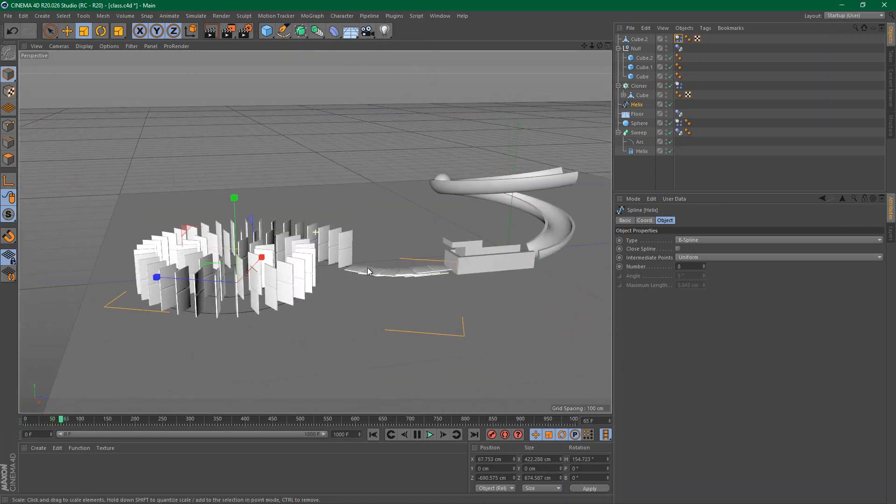
{"action": "left_click", "coordinate": [374, 435]}
{"action": "left_click", "coordinate": [430, 435]}
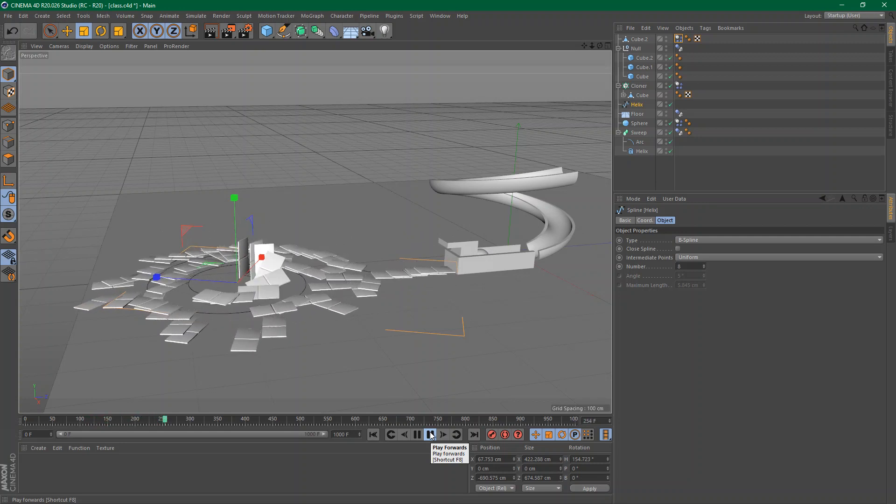
{"action": "left_click", "coordinate": [431, 435]}
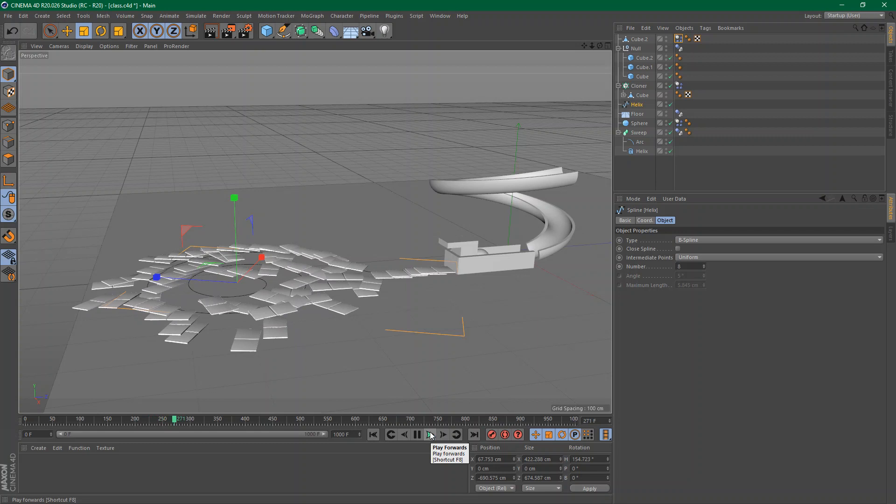
{"action": "left_click", "coordinate": [373, 434]}
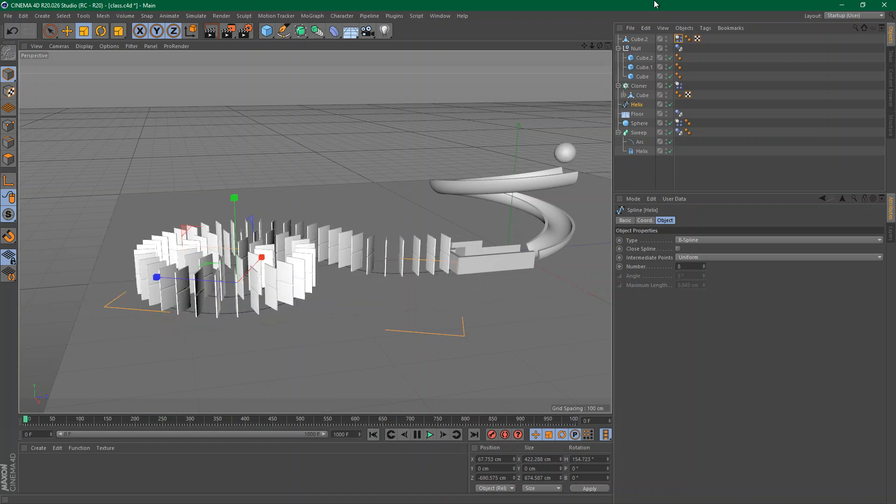
Revert the project to its saved version, discarding the current changes, and return the animation to frame 0
{"action": "left_click", "coordinate": [12, 18]}
{"action": "left_click", "coordinate": [47, 58]}
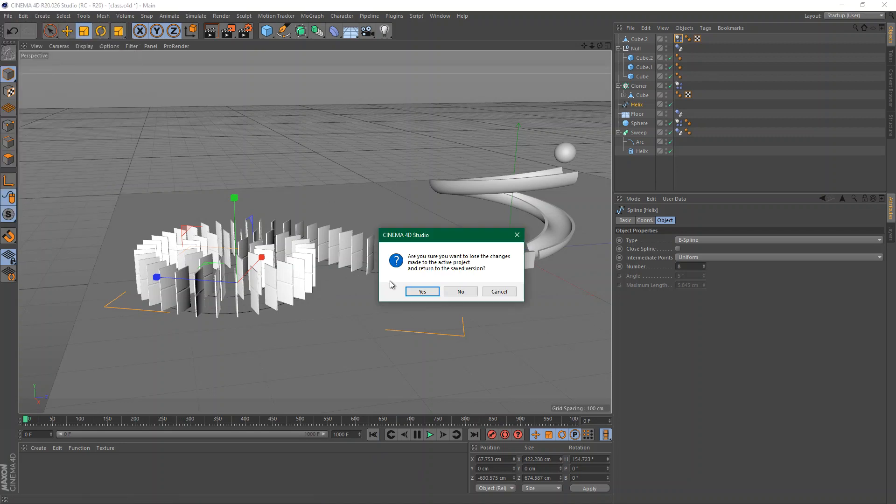
{"action": "left_click", "coordinate": [420, 290]}
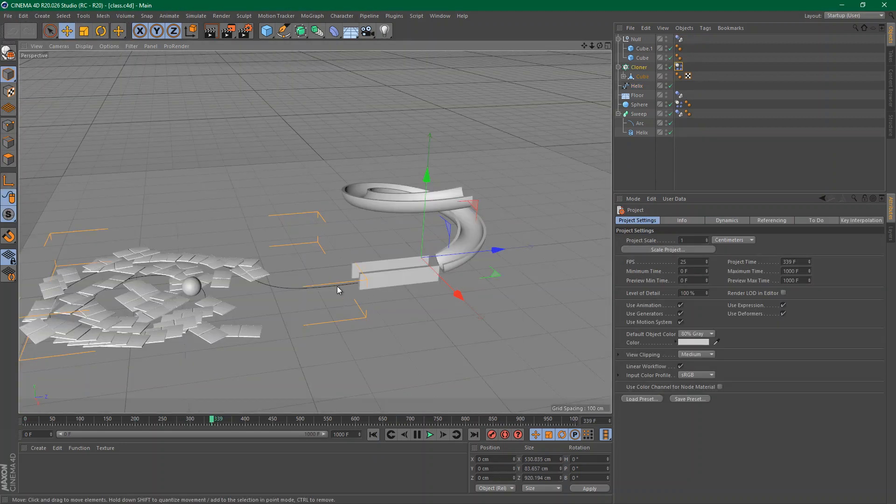
{"action": "right_click_drag", "start_coordinate": [337, 286], "coordinate": [417, 273], "text": "alt"}
{"action": "left_click", "coordinate": [377, 434]}
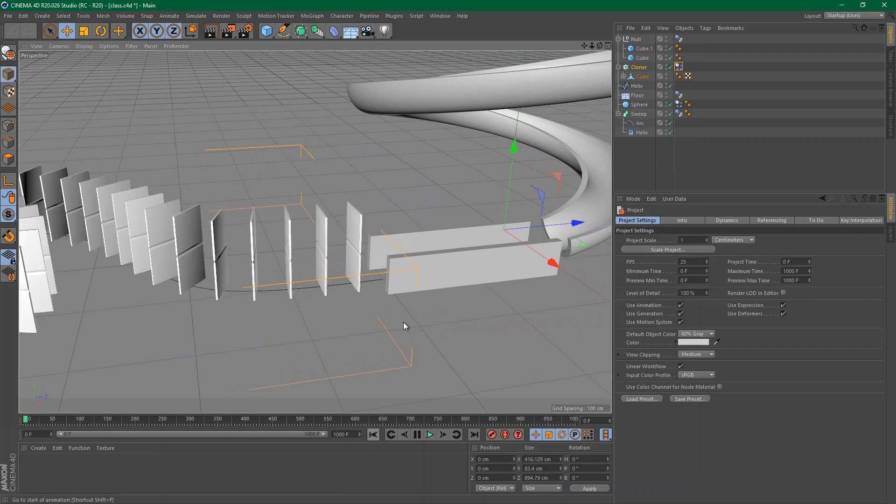
Duplicate the channel's side wall Cube.1 inside the Null and rotate the copy's heading to -90°
{"action": "left_click_drag", "start_coordinate": [403, 322], "coordinate": [220, 303], "text": "alt"}
{"action": "right_click_drag", "start_coordinate": [219, 303], "coordinate": [295, 275], "text": "alt"}
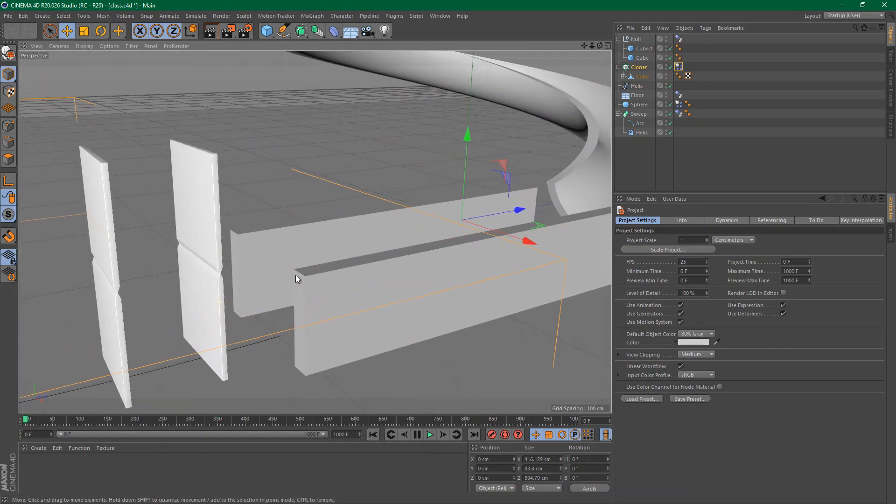
{"action": "left_click_drag", "start_coordinate": [332, 315], "coordinate": [275, 271], "text": "alt"}
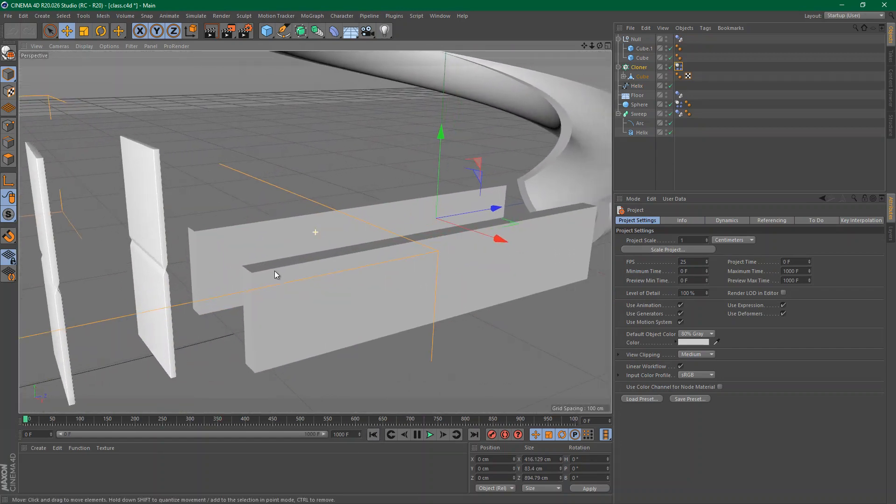
{"action": "left_click", "coordinate": [648, 49]}
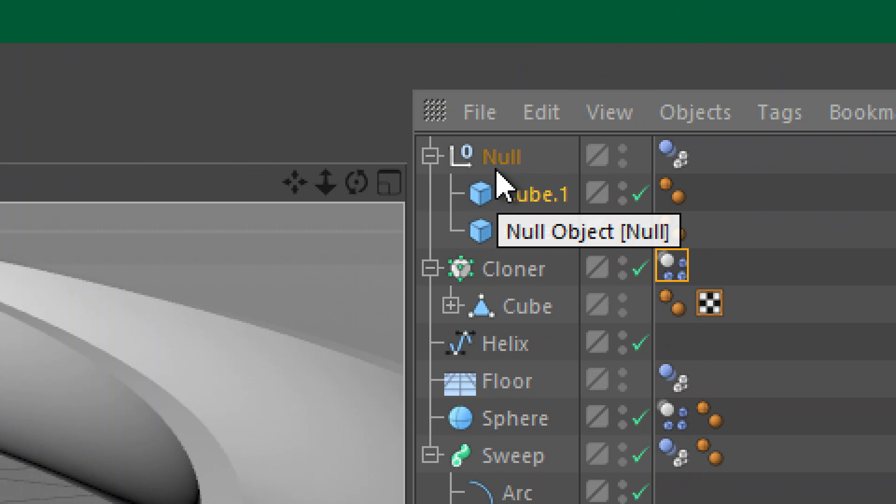
{"action": "left_click_drag", "start_coordinate": [536, 200], "coordinate": [534, 183]}
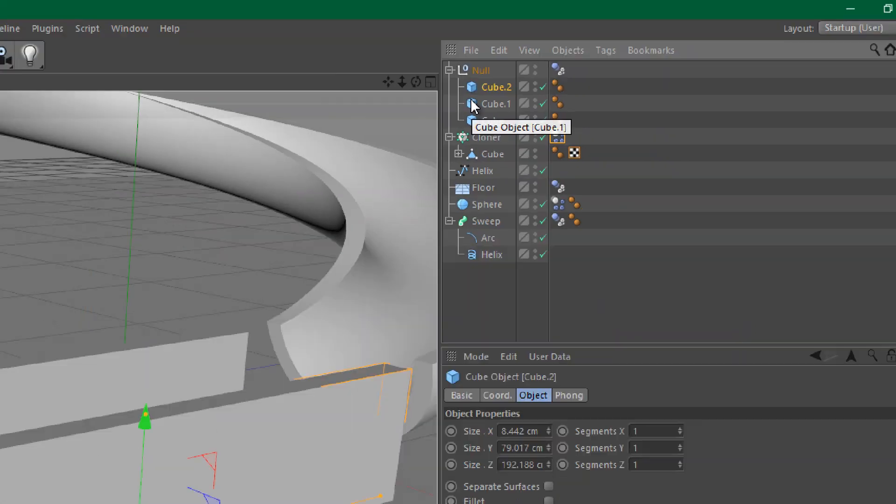
{"action": "key", "text": "r"}
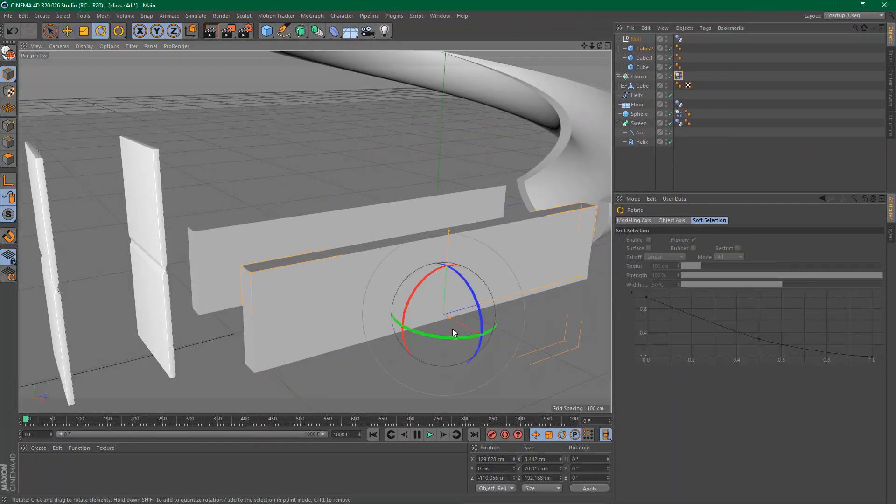
{"action": "left_click_drag", "start_coordinate": [451, 333], "coordinate": [284, 313]}
Move the rotated wall to the channel's domino-side end, at about X 98, Z -202 cm, and shorten it to about 66.5 cm
{"action": "key", "text": "e"}
{"action": "left_click_drag", "start_coordinate": [394, 328], "coordinate": [194, 355]}
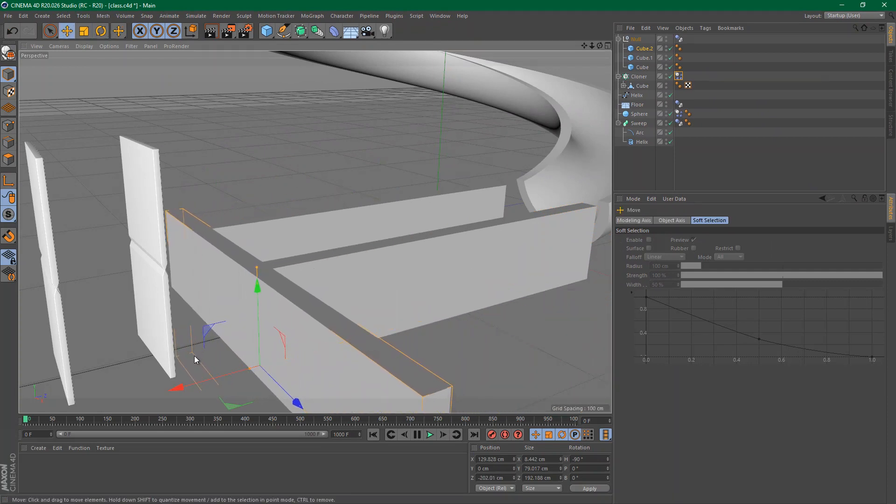
{"action": "left_click_drag", "start_coordinate": [298, 401], "coordinate": [248, 377]}
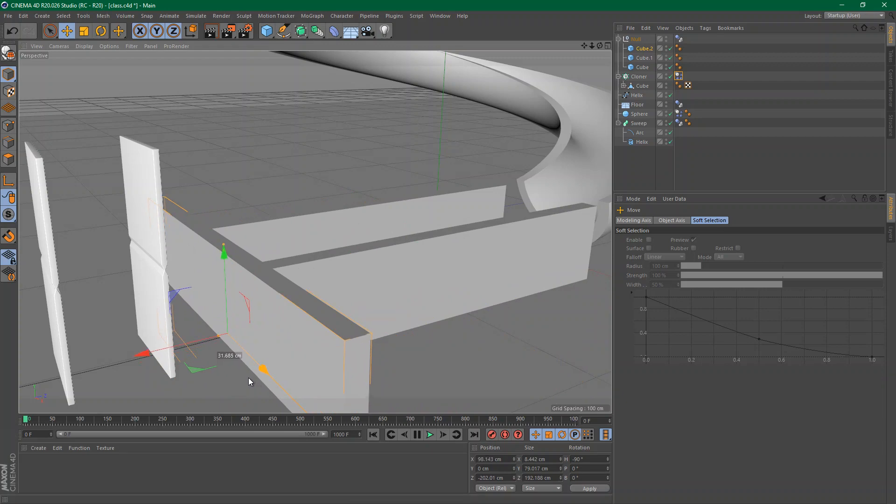
{"action": "left_click_drag", "start_coordinate": [257, 252], "coordinate": [355, 327], "text": "alt"}
{"action": "left_click_drag", "start_coordinate": [444, 262], "coordinate": [321, 262]}
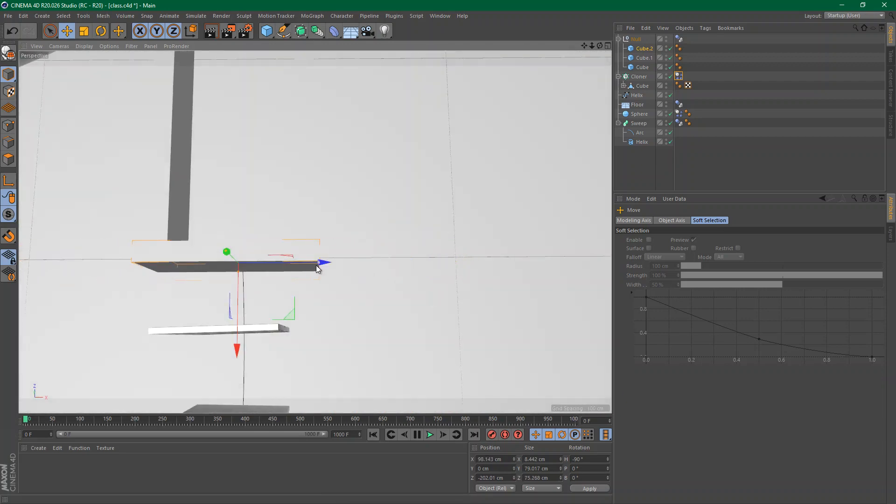
{"action": "left_click_drag", "start_coordinate": [216, 228], "coordinate": [364, 195], "text": "alt"}
{"action": "scroll", "coordinate": [269, 169], "scroll_direction": "up", "scroll_amount": 3}
{"action": "scroll", "coordinate": [349, 203], "scroll_direction": "down", "scroll_amount": 1}
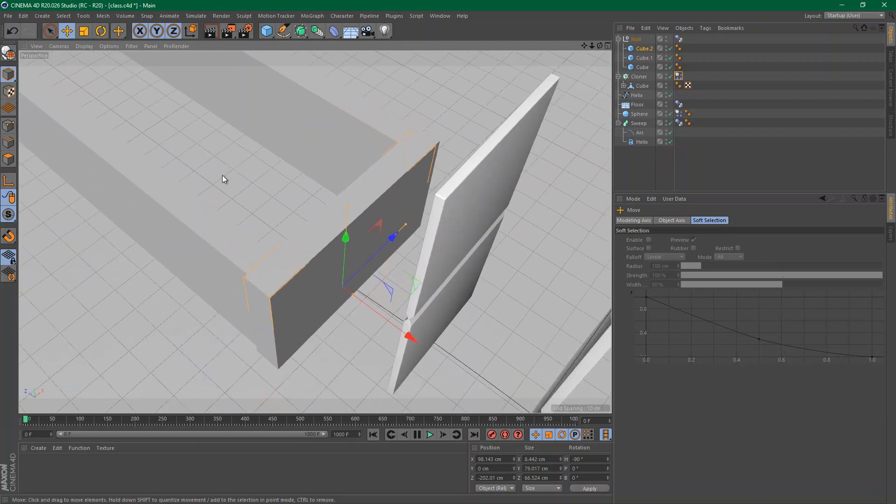
Display the viewport with Gouraud Shading (Lines) and shift the end wall to about X 100 cm to align it with the side walls
{"action": "left_click", "coordinate": [86, 47]}
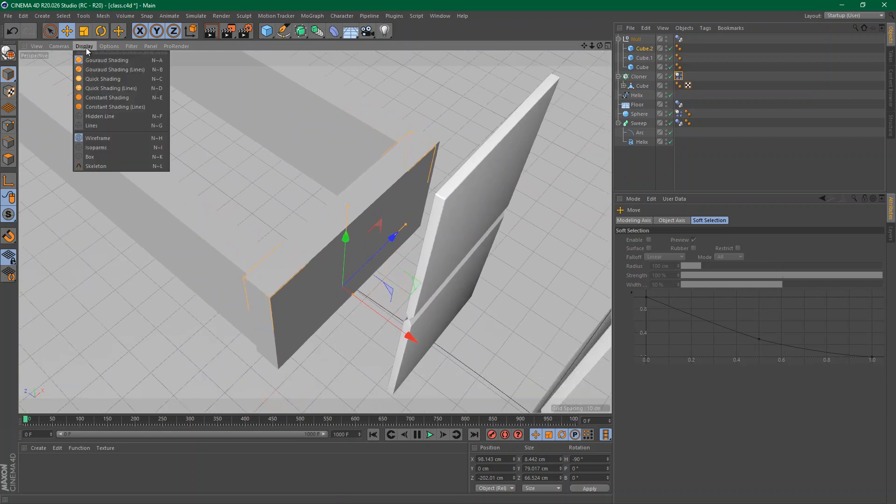
{"action": "left_click", "coordinate": [86, 66]}
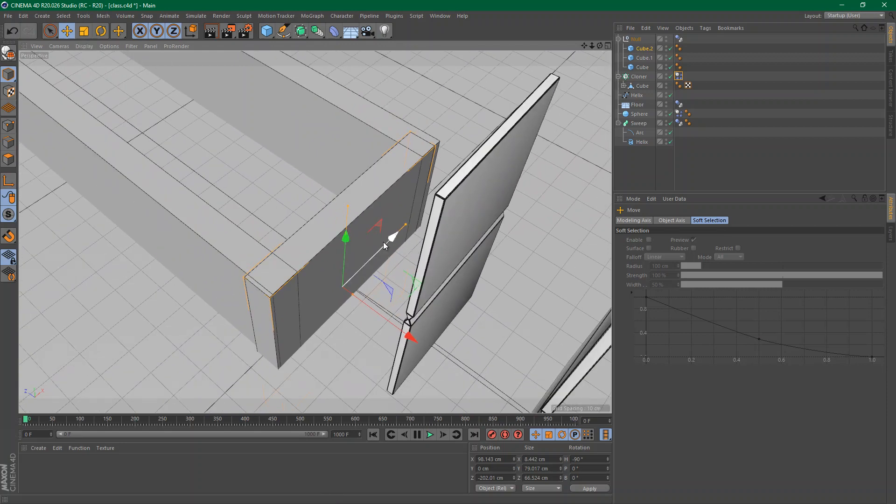
{"action": "left_click_drag", "start_coordinate": [383, 242], "coordinate": [393, 238]}
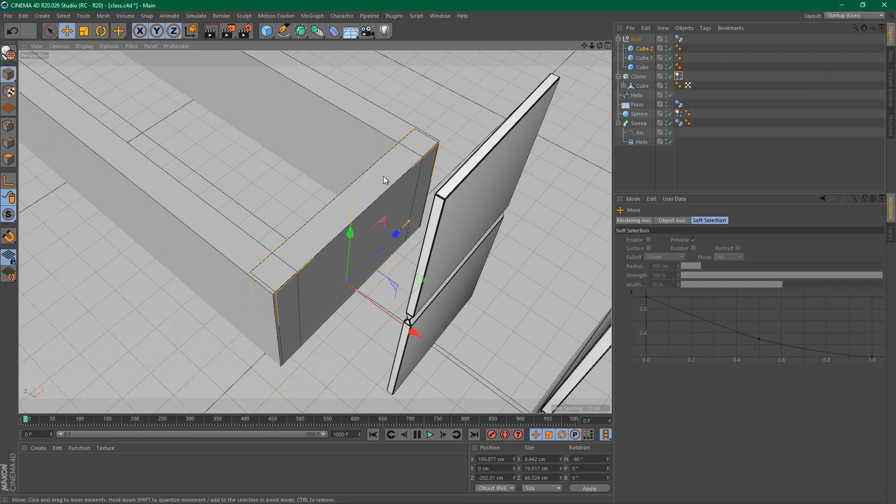
{"action": "left_click_drag", "start_coordinate": [383, 175], "coordinate": [168, 136], "text": "alt"}
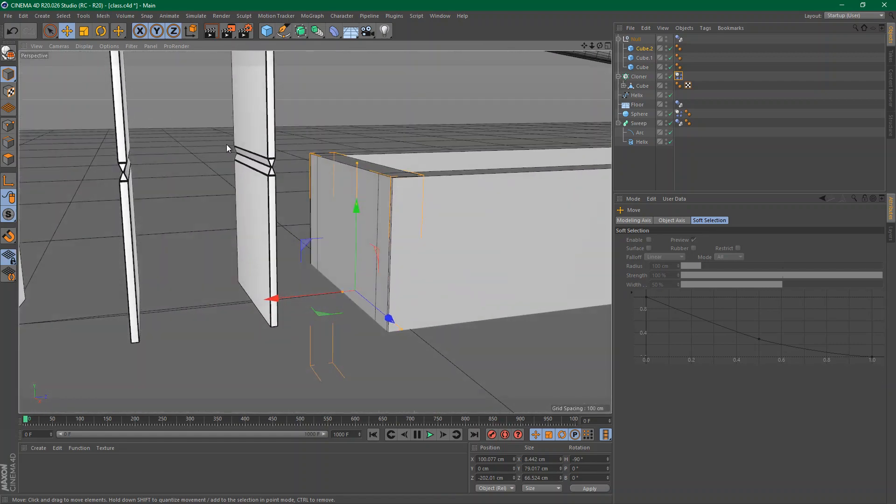
{"action": "middle_click_drag", "start_coordinate": [521, 154], "coordinate": [309, 150], "text": "alt"}
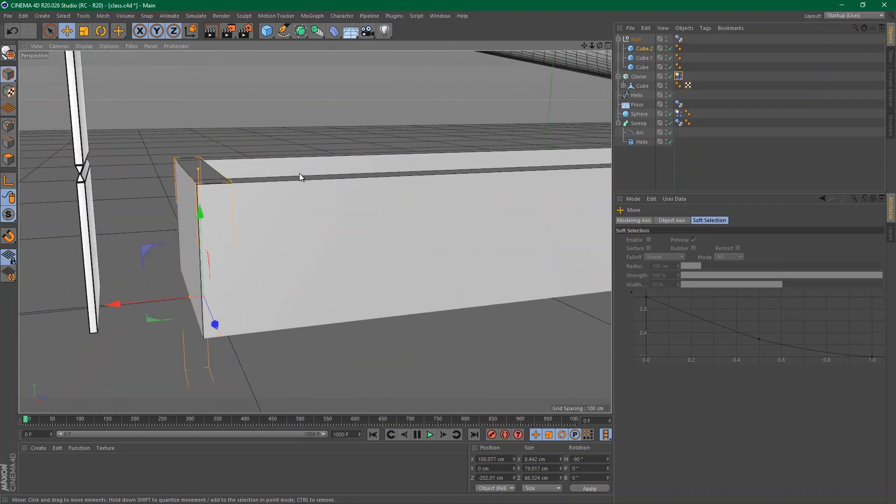
{"action": "right_click_drag", "start_coordinate": [299, 173], "coordinate": [237, 185], "text": "alt"}
{"action": "middle_click_drag", "start_coordinate": [267, 185], "coordinate": [270, 221], "text": "alt"}
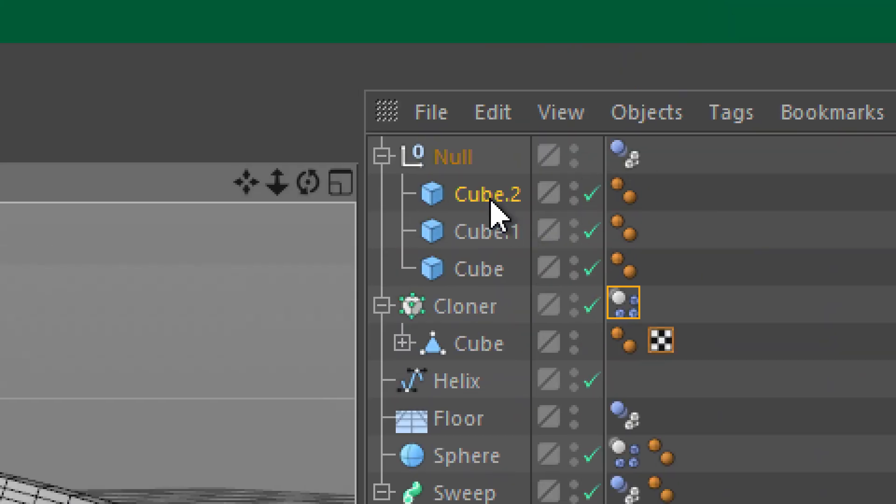
Duplicate the end wall outside the Null and reshape the copy into a block about 52 by 53 by 45 cm inside the channel
{"action": "left_click_drag", "start_coordinate": [476, 206], "coordinate": [471, 154]}
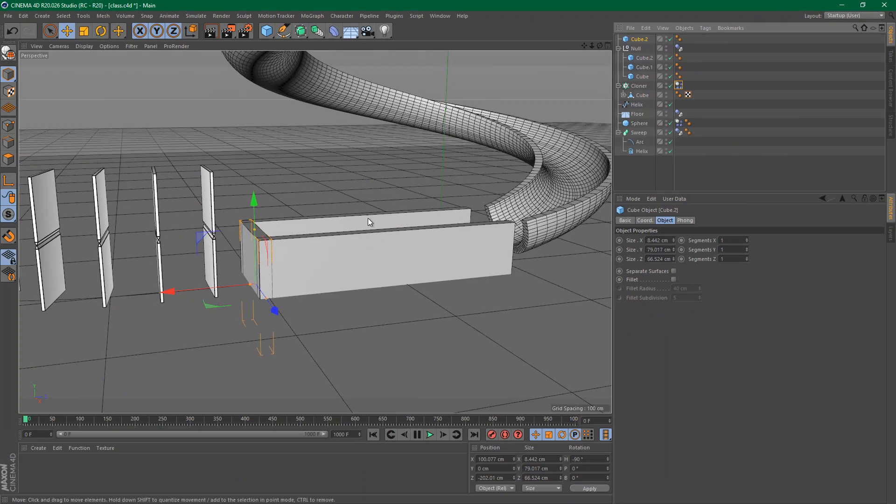
{"action": "right_click_drag", "start_coordinate": [278, 250], "coordinate": [329, 241], "text": "alt"}
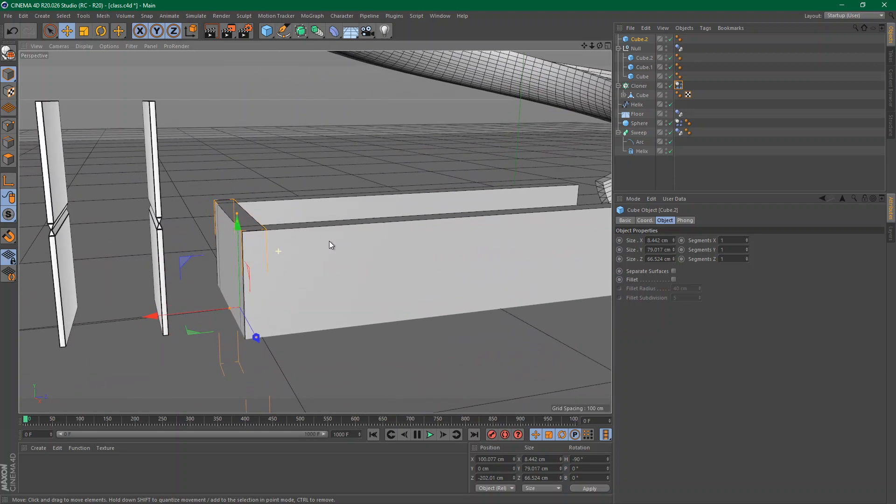
{"action": "left_click_drag", "start_coordinate": [185, 261], "coordinate": [266, 203]}
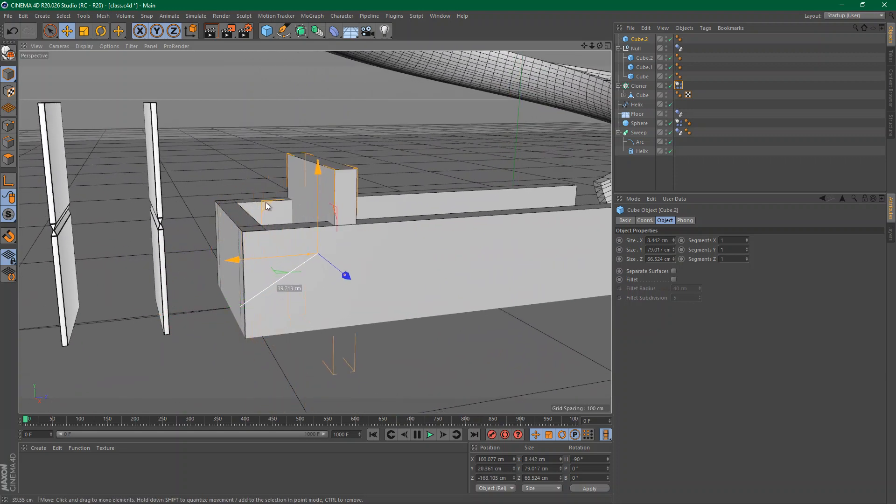
{"action": "left_click_drag", "start_coordinate": [345, 276], "coordinate": [445, 176]}
{"action": "left_click_drag", "start_coordinate": [452, 263], "coordinate": [388, 255], "text": "alt"}
{"action": "left_click_drag", "start_coordinate": [410, 214], "coordinate": [535, 251], "text": "alt"}
{"action": "mouse_move", "coordinate": [291, 230]}
{"action": "left_mouse_down"}
{"action": "mouse_move", "coordinate": [344, 229]}
{"action": "mouse_move", "coordinate": [316, 208]}
{"action": "mouse_move", "coordinate": [335, 198]}
{"action": "mouse_move", "coordinate": [275, 223]}
{"action": "mouse_move", "coordinate": [283, 220]}
{"action": "left_mouse_up"}
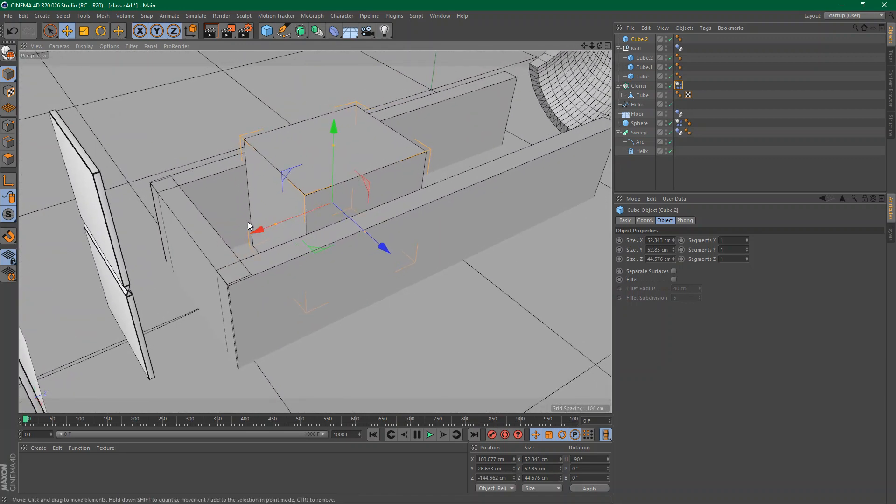
{"action": "left_click_drag", "start_coordinate": [294, 189], "coordinate": [261, 185], "text": "alt"}
Turn the viewport's SSAO option on and back off to compare the shading around the block
{"action": "left_click", "coordinate": [109, 45]}
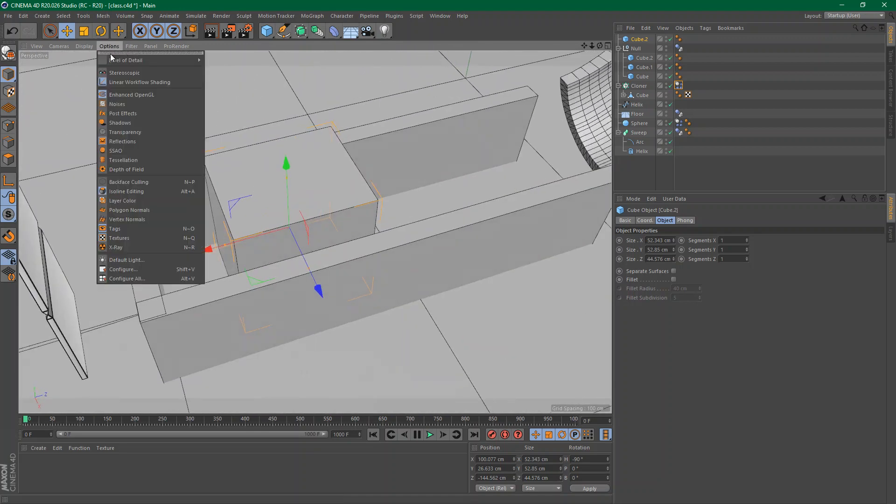
{"action": "left_click", "coordinate": [125, 131]}
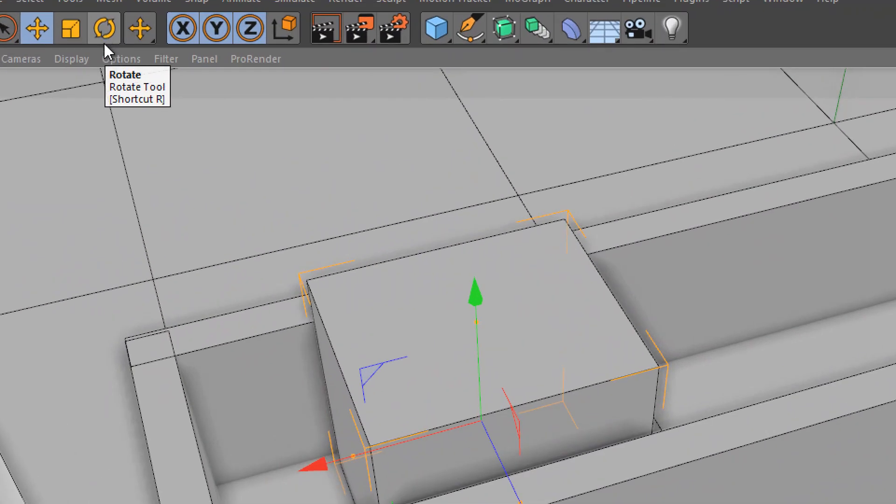
{"action": "left_click", "coordinate": [119, 60]}
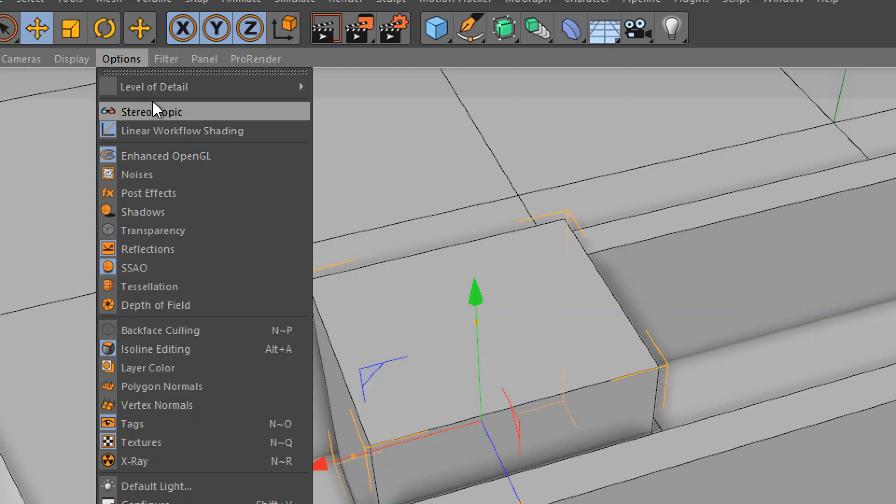
{"action": "left_click", "coordinate": [179, 287]}
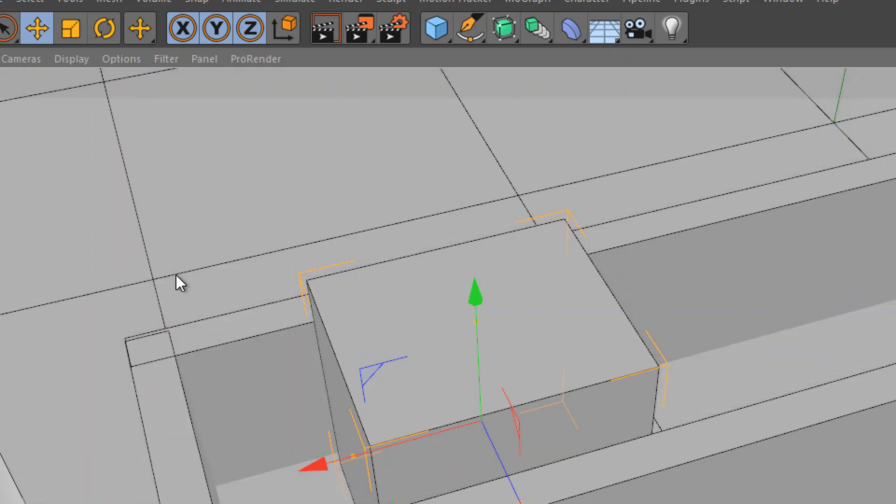
Enable Shadows and SSAO in the viewport
{"action": "left_click", "coordinate": [125, 54]}
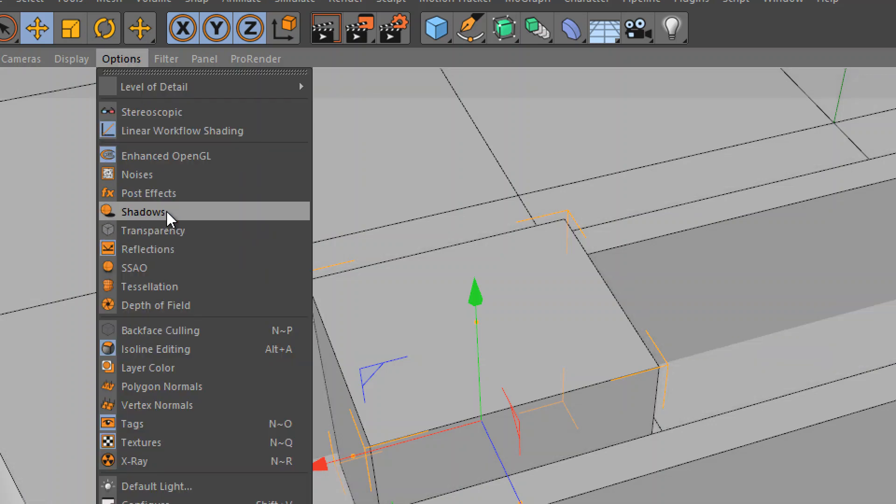
{"action": "left_click", "coordinate": [166, 211]}
{"action": "left_click", "coordinate": [138, 65]}
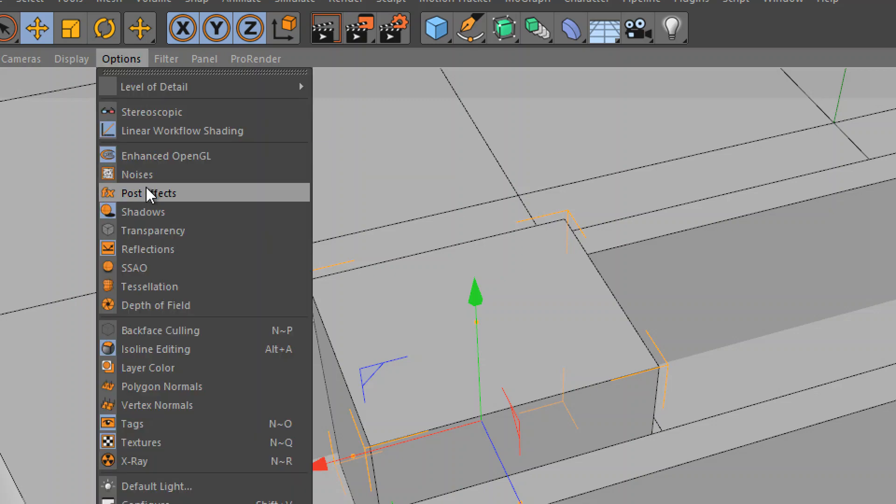
{"action": "left_click", "coordinate": [146, 226]}
{"action": "left_click", "coordinate": [115, 59]}
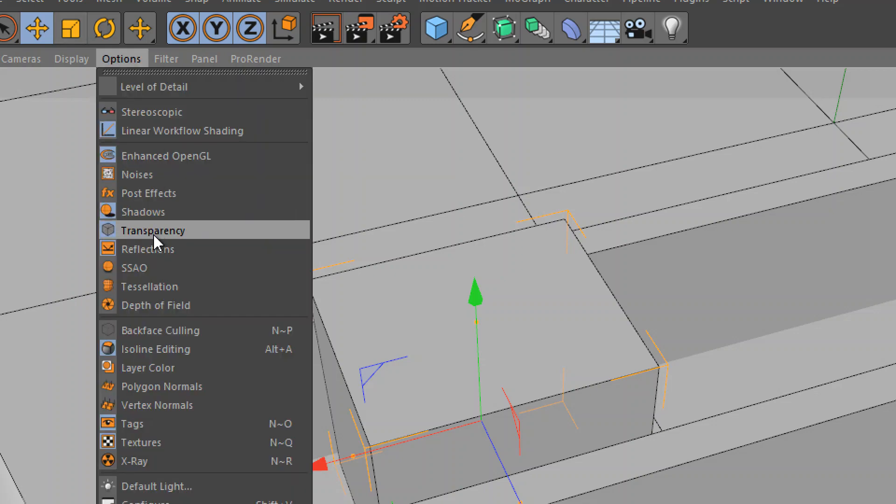
{"action": "left_click", "coordinate": [153, 267]}
Lower the pusher block slightly within the channel, to about Y 26.4 cm
{"action": "left_click_drag", "start_coordinate": [421, 358], "coordinate": [507, 321], "text": "alt"}
{"action": "right_click_drag", "start_coordinate": [506, 321], "coordinate": [423, 337], "text": "alt"}
{"action": "left_click_drag", "start_coordinate": [422, 337], "coordinate": [472, 187], "text": "alt"}
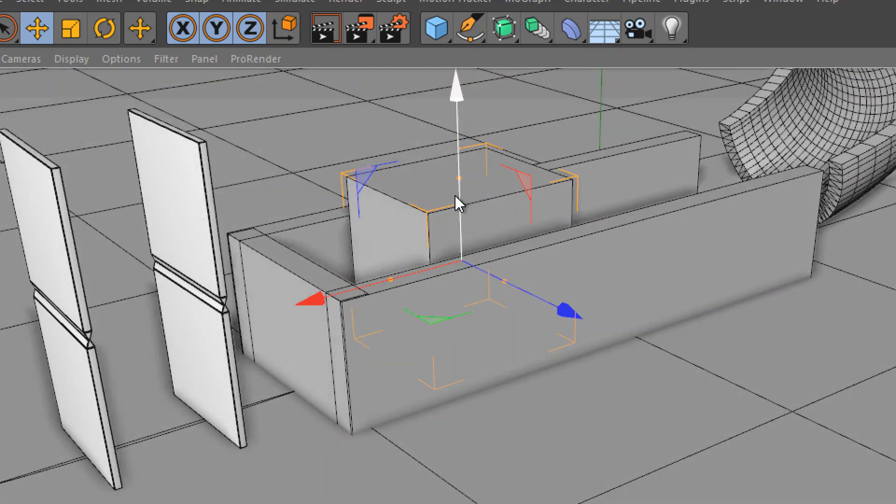
{"action": "middle_click_drag", "start_coordinate": [455, 195], "coordinate": [382, 215], "text": "alt"}
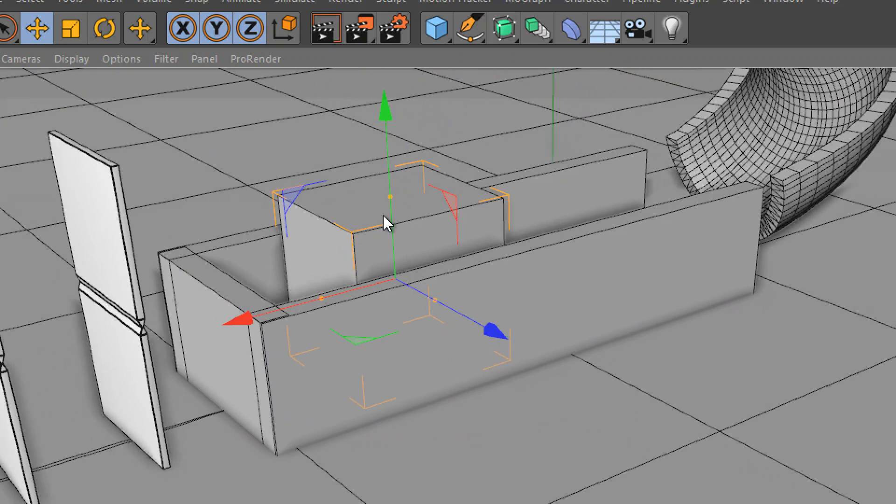
{"action": "left_click_drag", "start_coordinate": [381, 215], "coordinate": [351, 229], "text": "alt"}
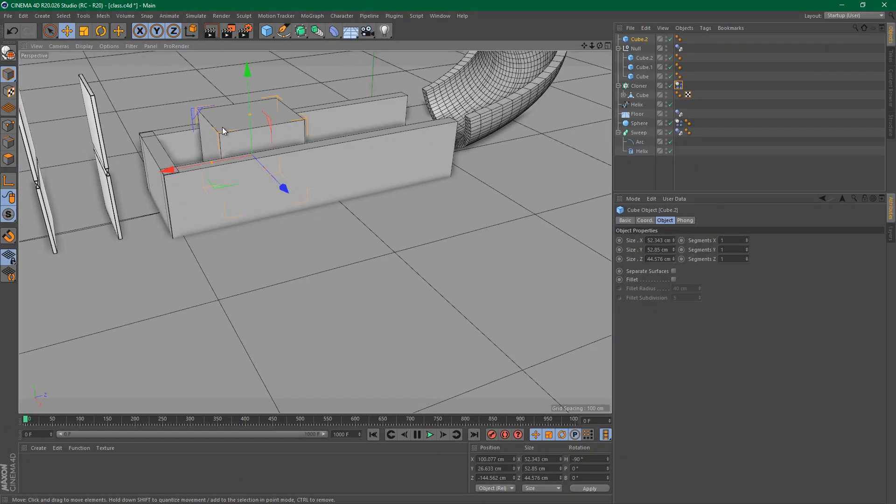
{"action": "middle_click_drag", "start_coordinate": [223, 127], "coordinate": [326, 215], "text": "alt"}
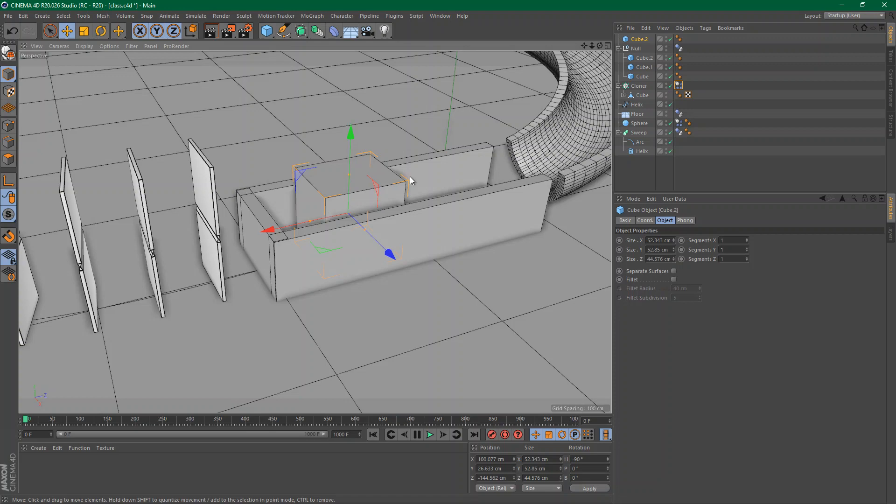
{"action": "left_click_drag", "start_coordinate": [410, 177], "coordinate": [312, 189], "text": "alt"}
{"action": "right_click_drag", "start_coordinate": [314, 173], "coordinate": [367, 169], "text": "alt"}
{"action": "left_click_drag", "start_coordinate": [277, 188], "coordinate": [235, 173], "text": "alt"}
{"action": "left_click_drag", "start_coordinate": [340, 123], "coordinate": [338, 126]}
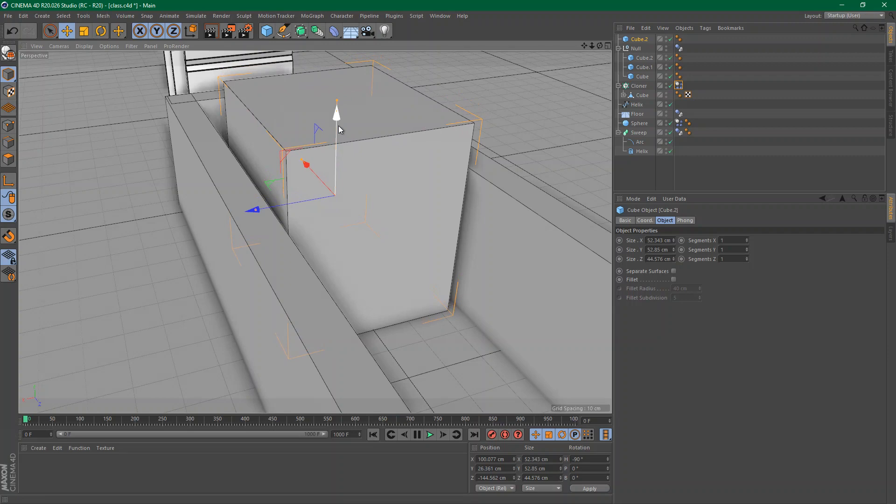
Make the pusher block editable and switch to polygon mode
{"action": "left_click_drag", "start_coordinate": [350, 94], "coordinate": [353, 122], "text": "alt"}
{"action": "middle_click_drag", "start_coordinate": [353, 122], "coordinate": [347, 171], "text": "alt"}
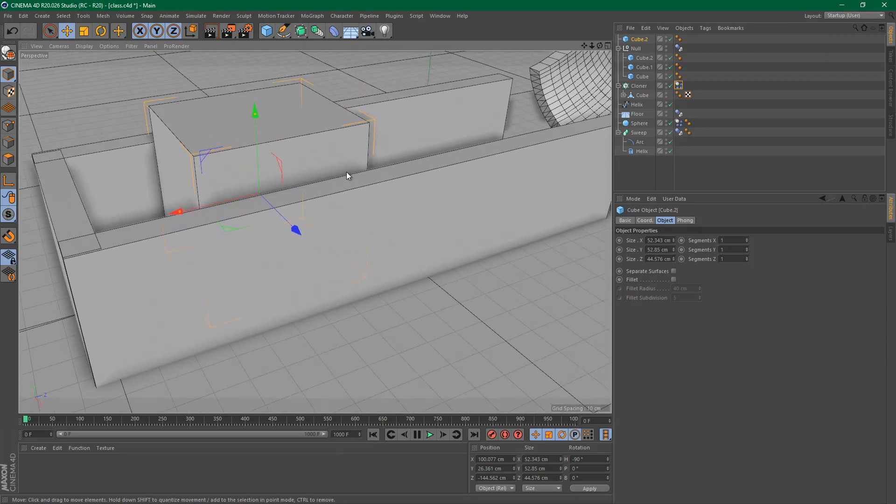
{"action": "middle_click_drag", "start_coordinate": [206, 150], "coordinate": [282, 175], "text": "alt"}
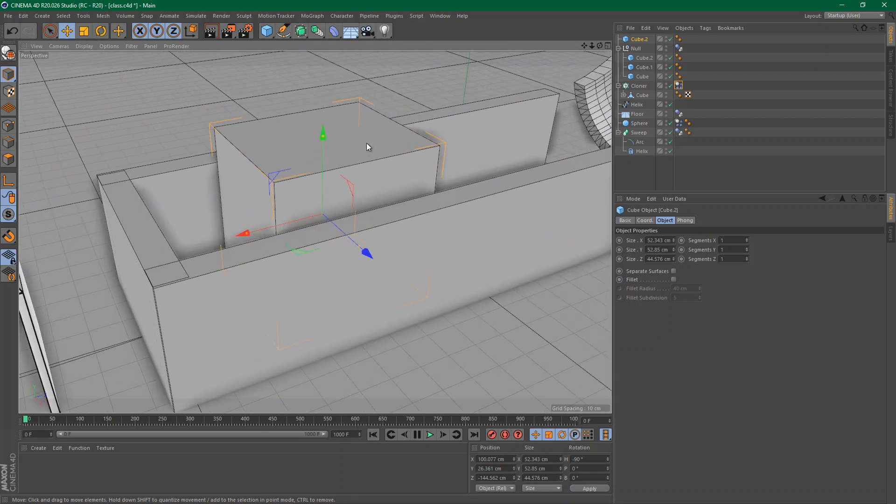
{"action": "key", "text": "c"}
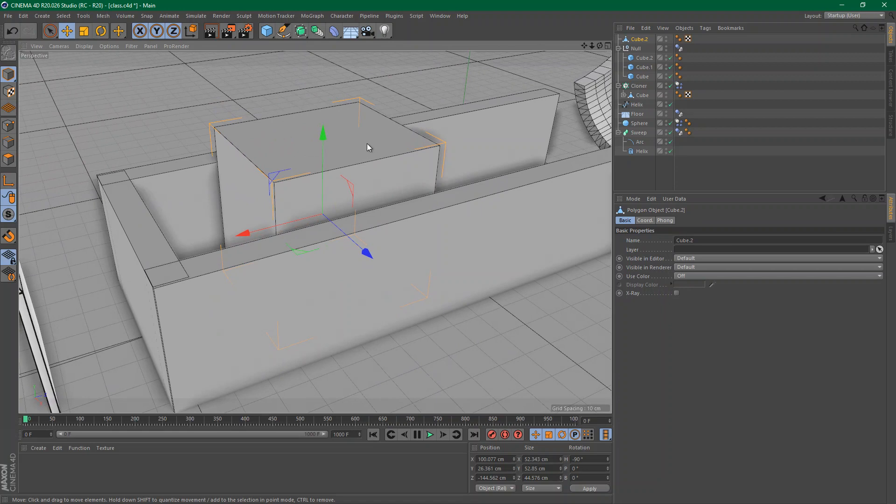
{"action": "left_click", "coordinate": [9, 159]}
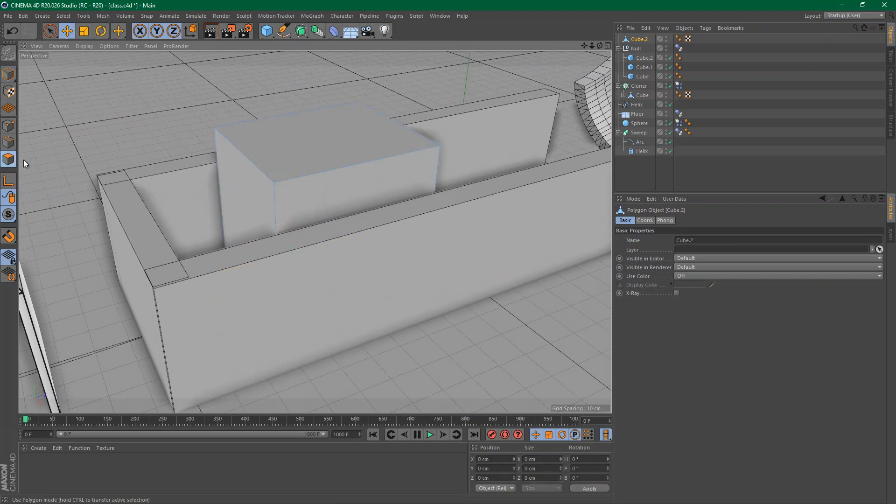
Extrude the top face of the pusher block upward by 12 cm
{"action": "left_click", "coordinate": [275, 147]}
{"action": "left_click_drag", "start_coordinate": [366, 140], "coordinate": [299, 156], "text": "alt"}
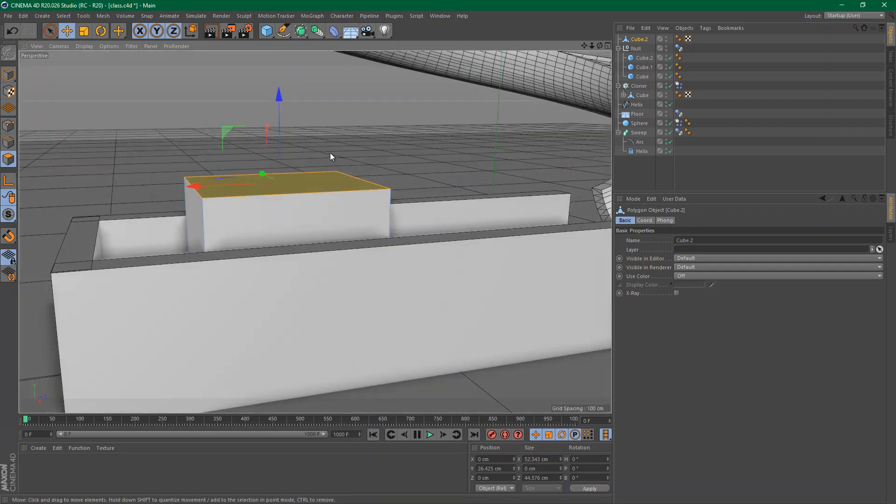
{"action": "key", "text": "d"}
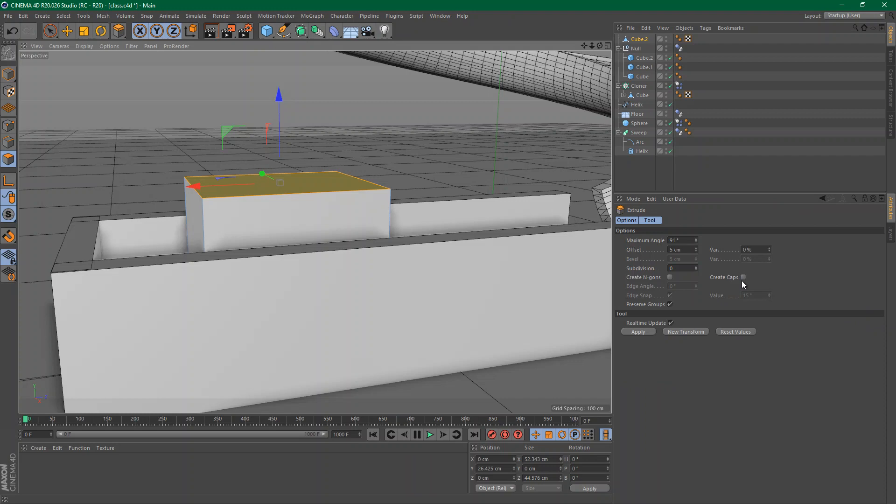
{"action": "left_click_drag", "start_coordinate": [376, 153], "coordinate": [422, 153]}
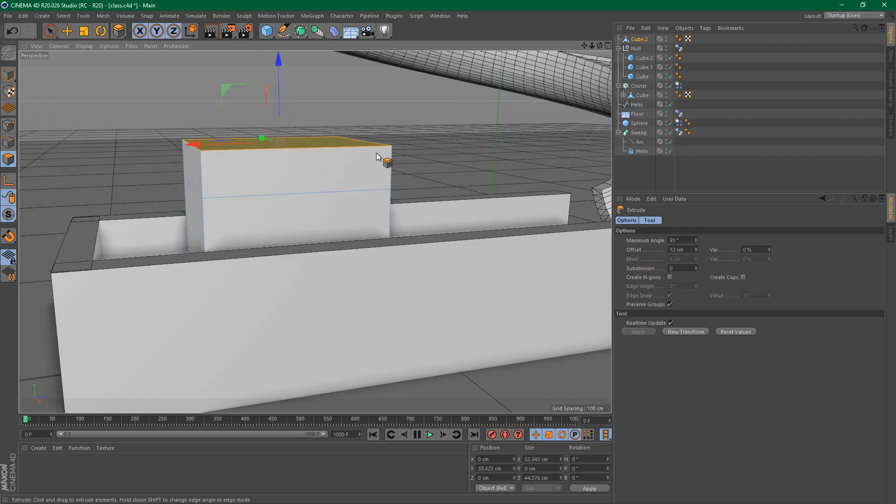
Extrude the raised section's side face about 43 cm toward the dominoes, forming an arm over the channel's end wall
{"action": "left_click_drag", "start_coordinate": [268, 180], "coordinate": [484, 194], "text": "alt"}
{"action": "left_click", "coordinate": [400, 187]}
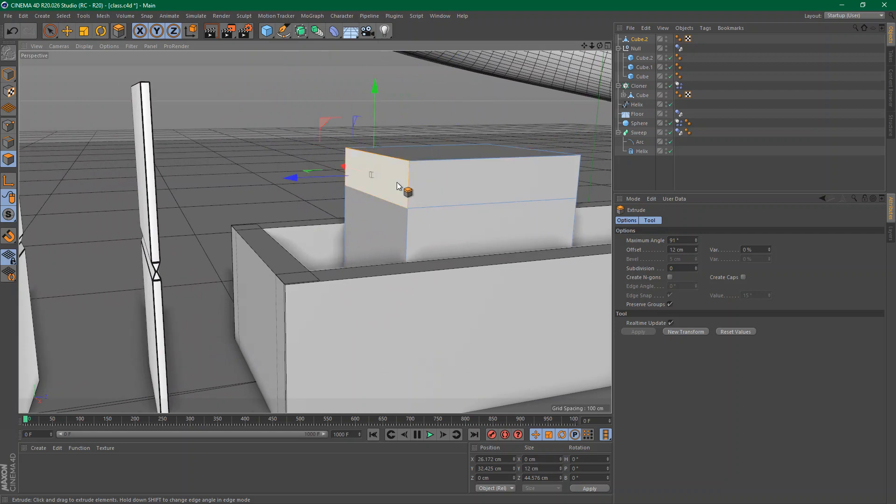
{"action": "left_click_drag", "start_coordinate": [252, 154], "coordinate": [356, 154]}
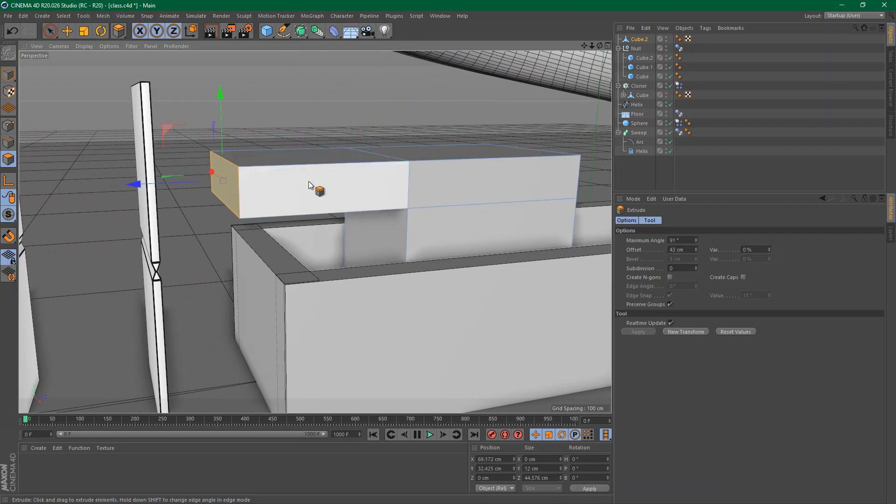
{"action": "left_click_drag", "start_coordinate": [325, 185], "coordinate": [216, 195], "text": "alt"}
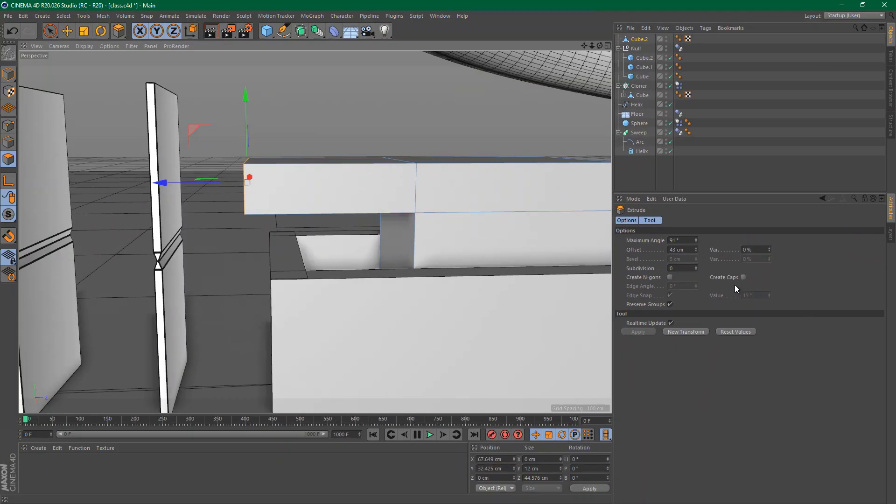
{"action": "middle_click_drag", "start_coordinate": [478, 206], "coordinate": [454, 275], "text": "alt"}
{"action": "left_click_drag", "start_coordinate": [331, 259], "coordinate": [369, 227], "text": "alt"}
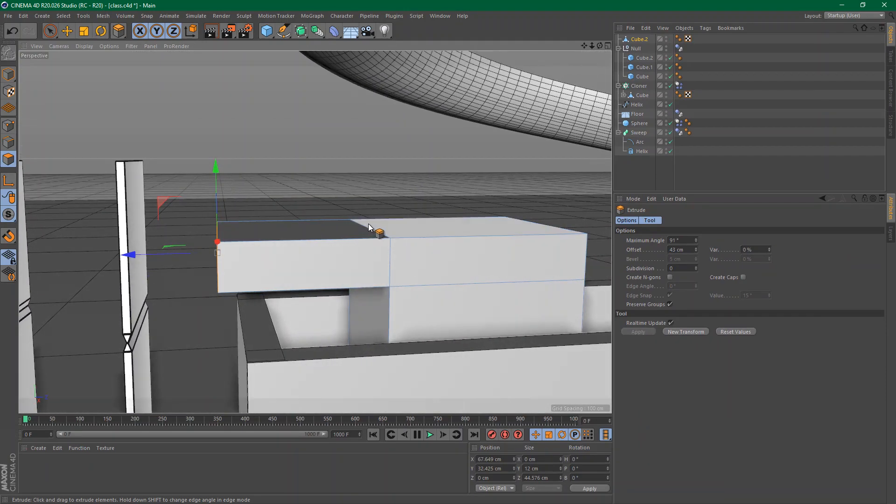
Return the object hierarchy display to the main level
{"action": "left_click", "coordinate": [724, 64]}
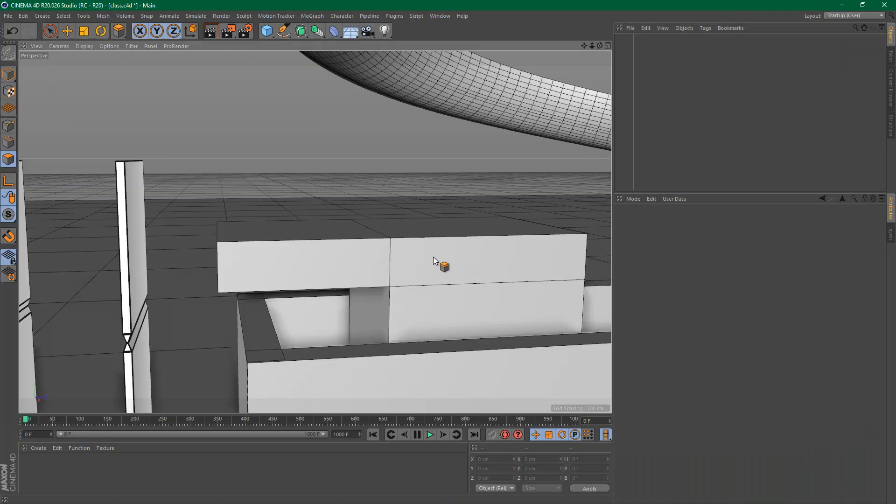
{"action": "left_click_drag", "start_coordinate": [433, 257], "coordinate": [417, 274], "text": "alt"}
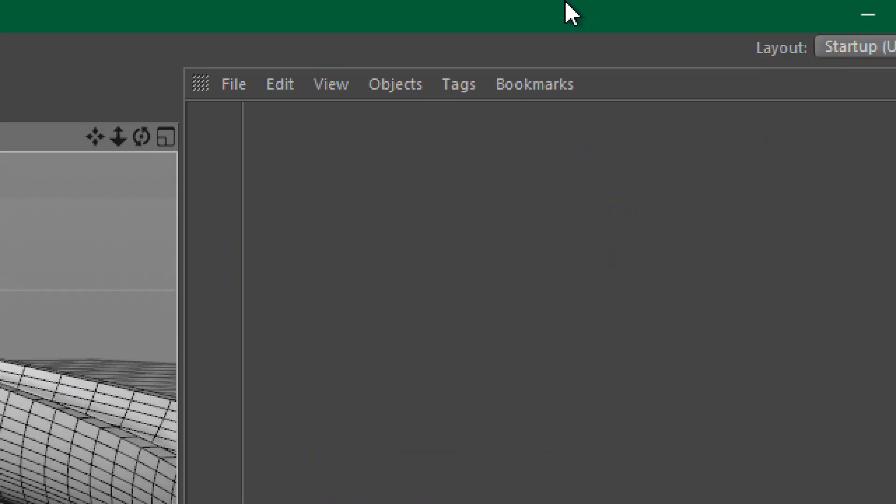
{"action": "left_click", "coordinate": [330, 84]}
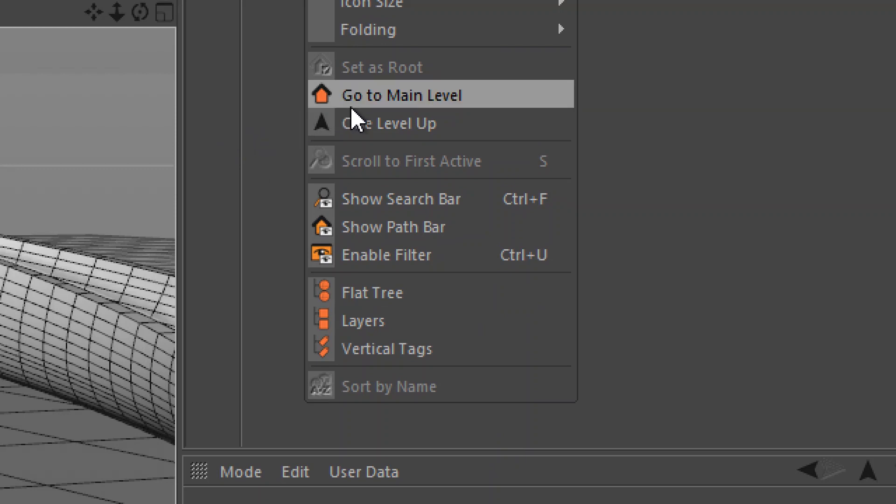
{"action": "left_click", "coordinate": [483, 100]}
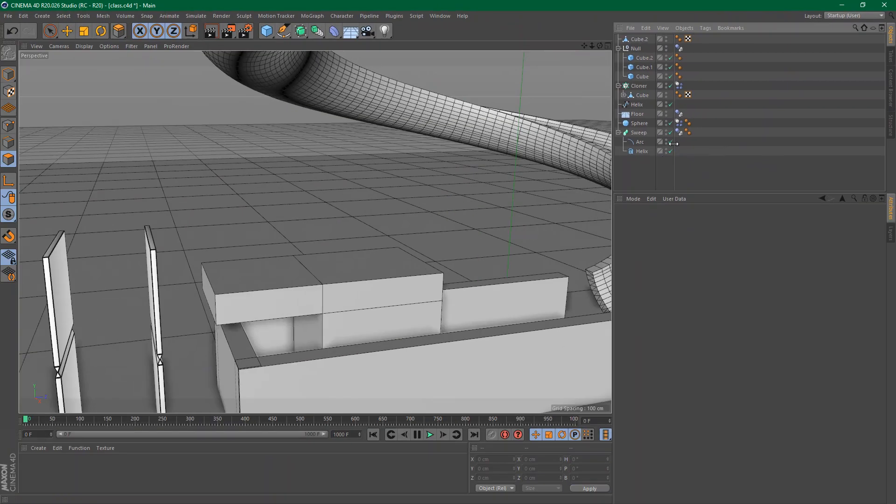
Select the pusher block in the hierarchy and switch from polygon mode to model mode
{"action": "left_click", "coordinate": [639, 39]}
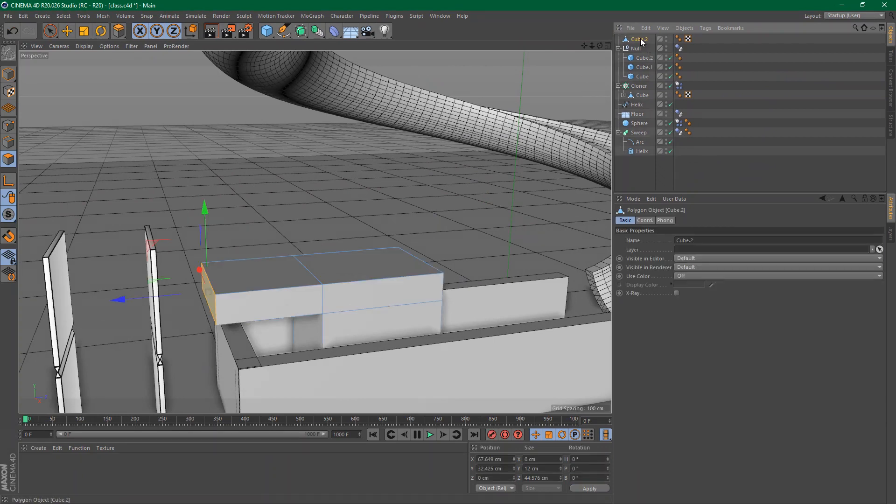
{"action": "key", "text": "d"}
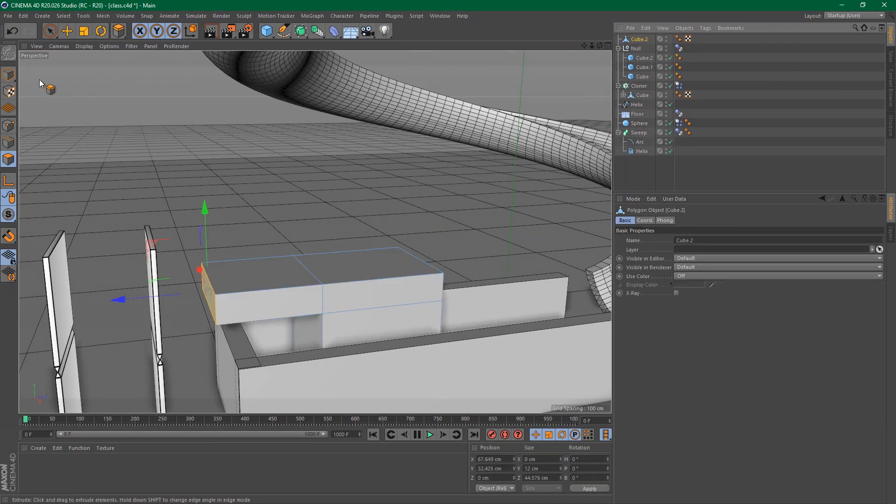
{"action": "left_click", "coordinate": [9, 74]}
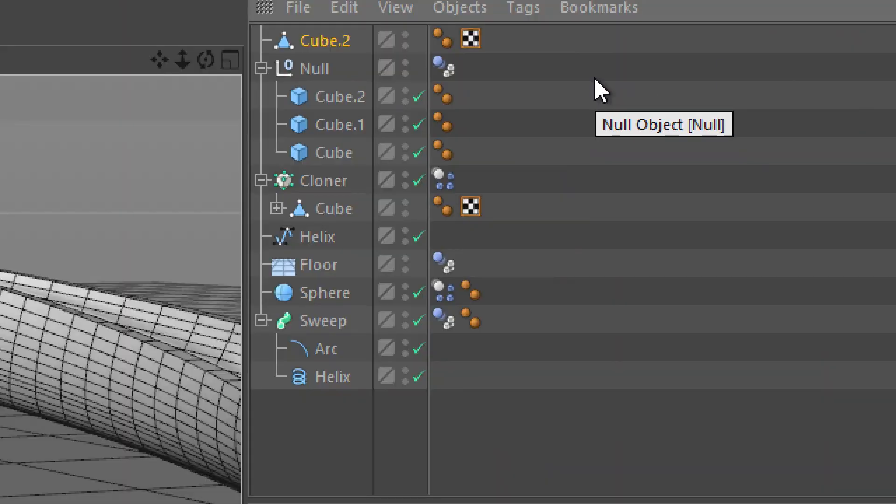
Give the pusher block a Collider Body tag with the collision shape Moving Mesh
{"action": "right_click", "coordinate": [330, 41]}
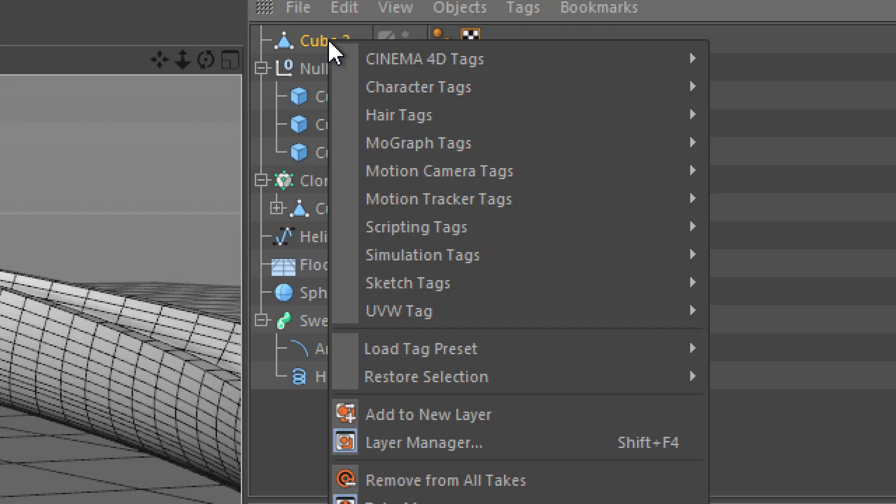
{"action": "mouse_move", "coordinate": [512, 259]}
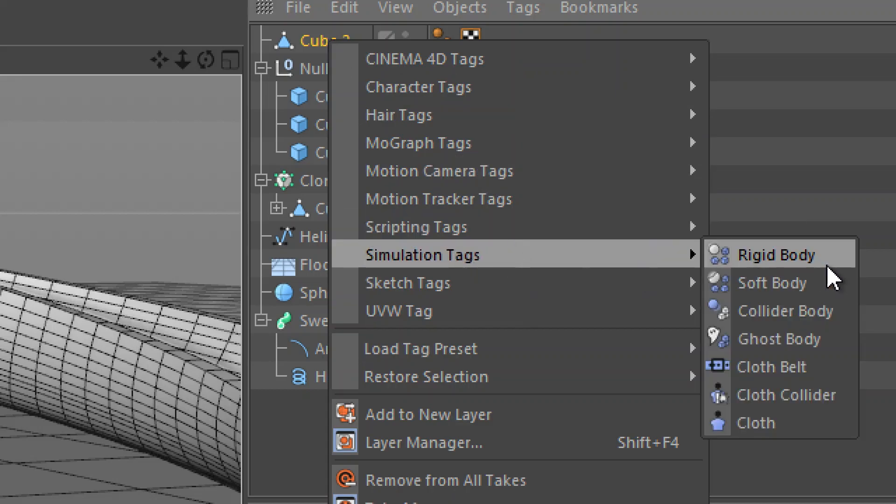
{"action": "left_click", "coordinate": [804, 324]}
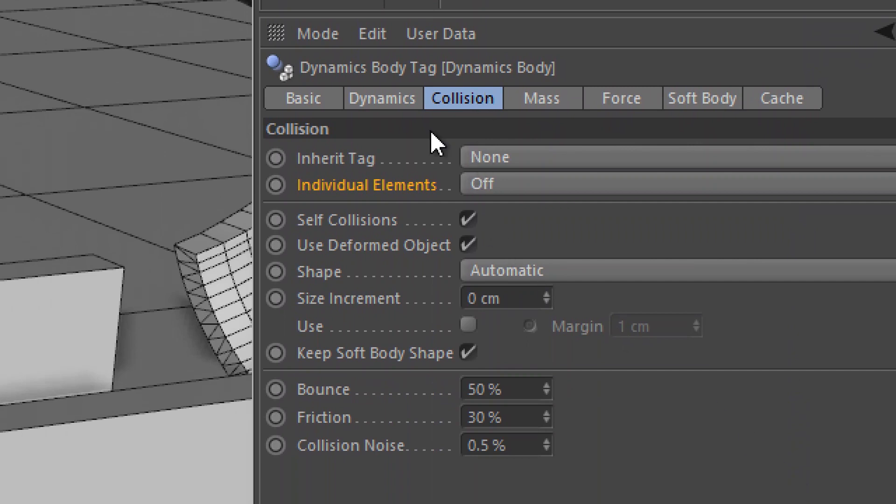
{"action": "left_click", "coordinate": [523, 274]}
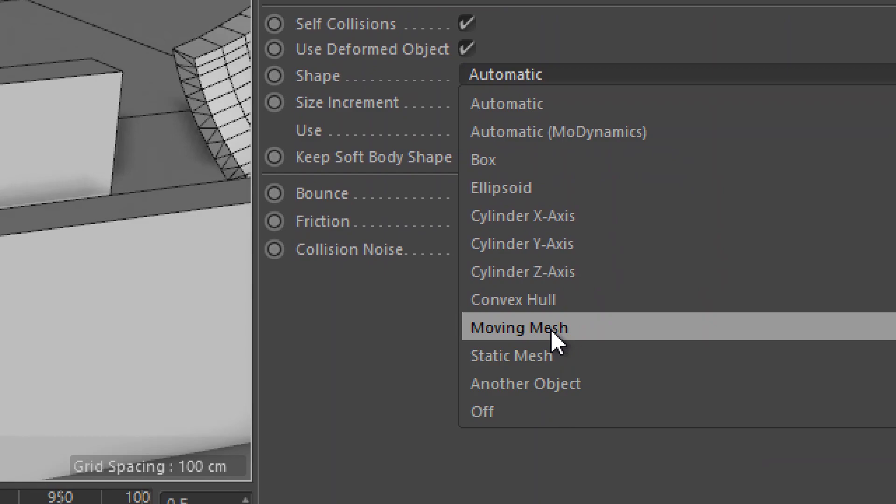
{"action": "left_click", "coordinate": [556, 329]}
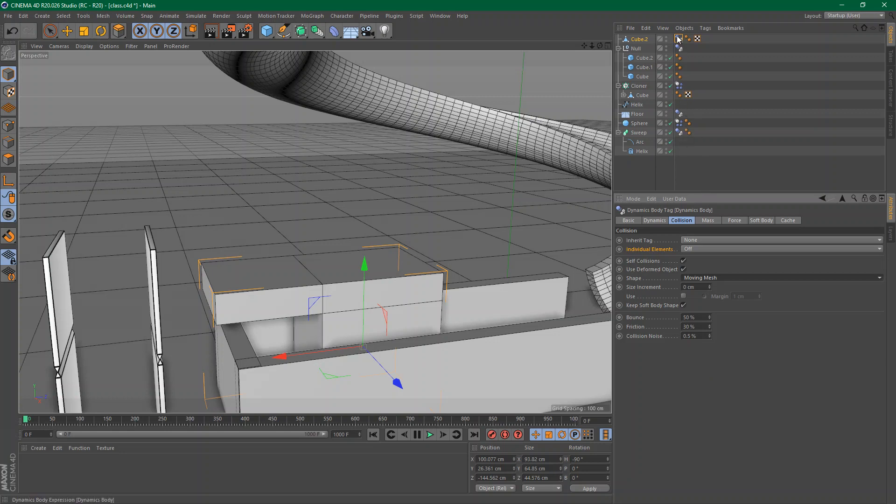
Apply a Rigid Body tag to the pusher block and set its collision shape to Moving Mesh
{"action": "right_click", "coordinate": [635, 39]}
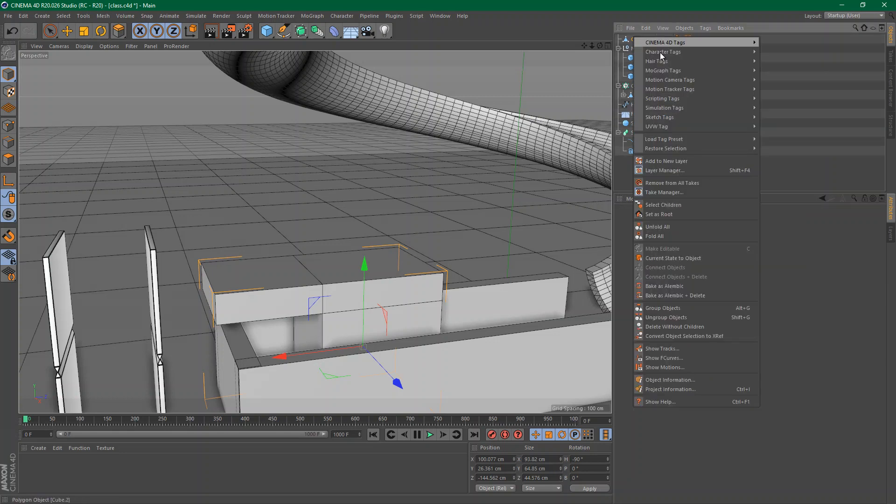
{"action": "mouse_move", "coordinate": [730, 106]}
{"action": "left_click", "coordinate": [783, 104]}
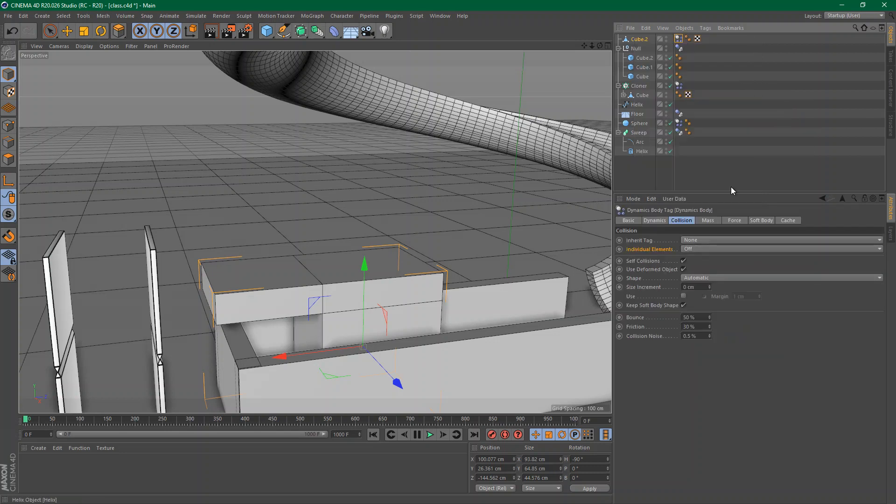
{"action": "left_click", "coordinate": [686, 278]}
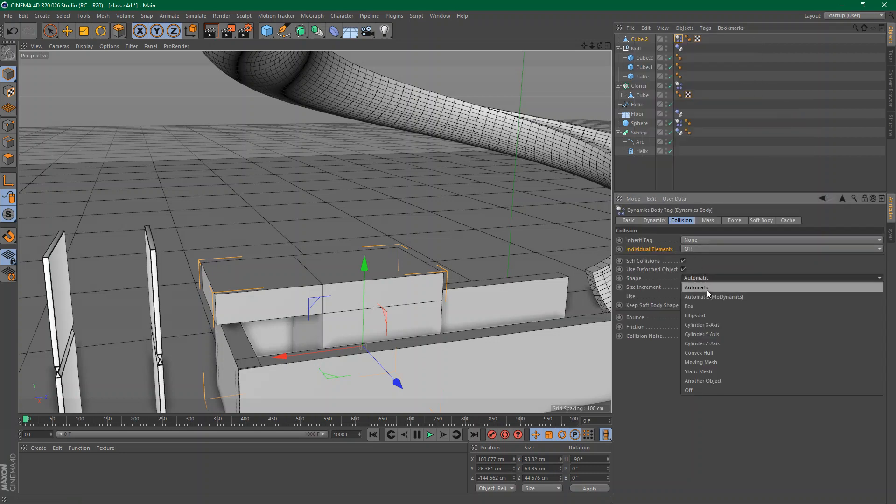
{"action": "left_click", "coordinate": [715, 361]}
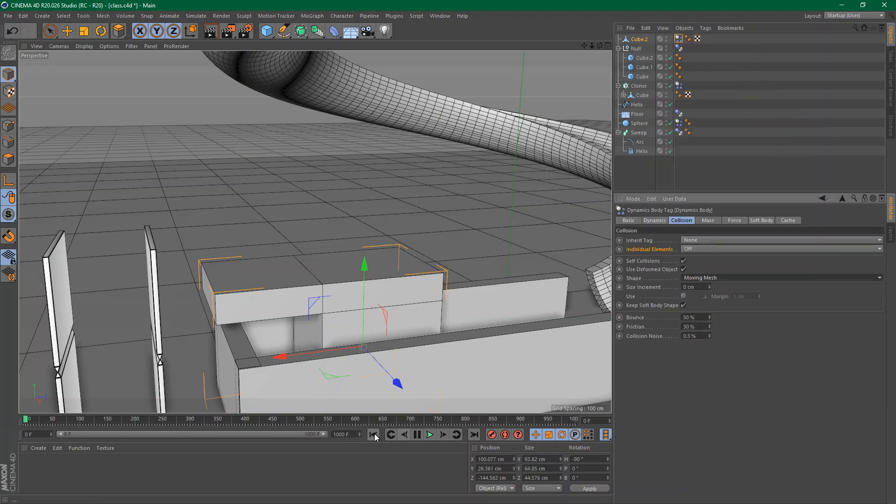
Play the simulation to about frame 410 and examine how the pusher block meets the ball and the dominoes
{"action": "right_click_drag", "start_coordinate": [472, 248], "coordinate": [359, 255], "text": "alt"}
{"action": "middle_click_drag", "start_coordinate": [409, 250], "coordinate": [378, 262], "text": "alt"}
{"action": "left_click", "coordinate": [430, 436]}
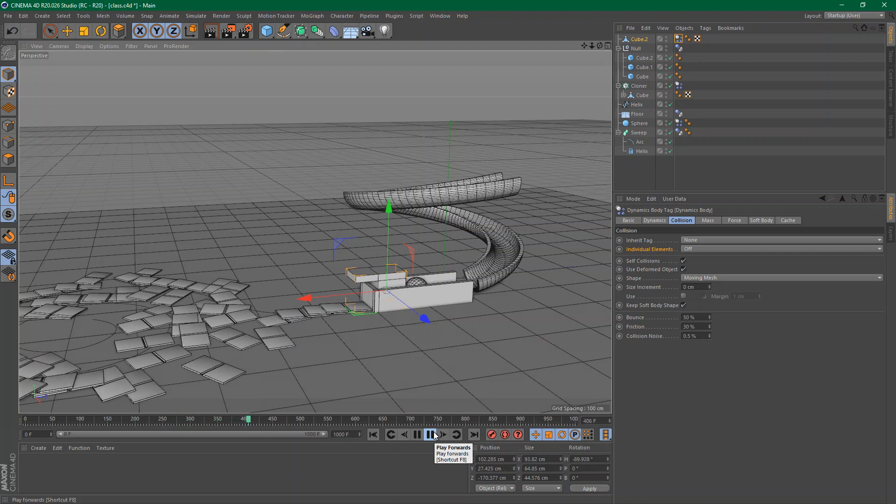
{"action": "left_click", "coordinate": [434, 435]}
{"action": "scroll", "coordinate": [434, 286], "scroll_direction": "up", "scroll_amount": 10}
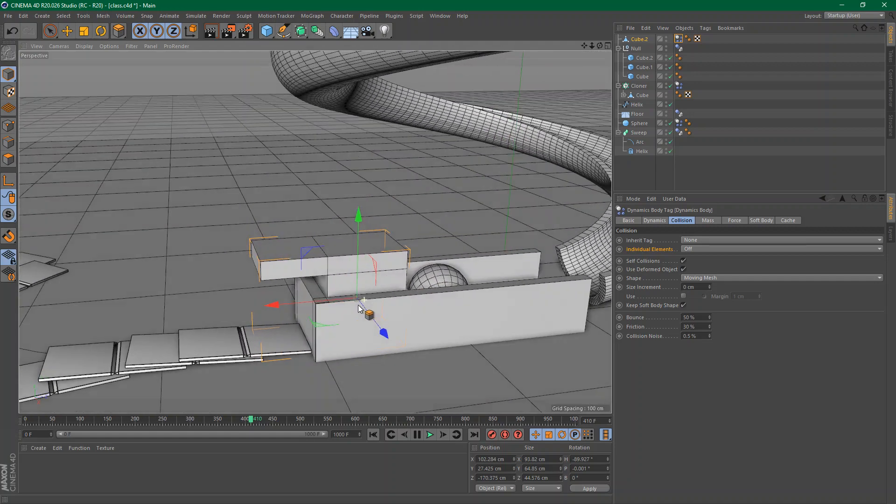
{"action": "left_click_drag", "start_coordinate": [357, 305], "coordinate": [387, 252], "text": "alt"}
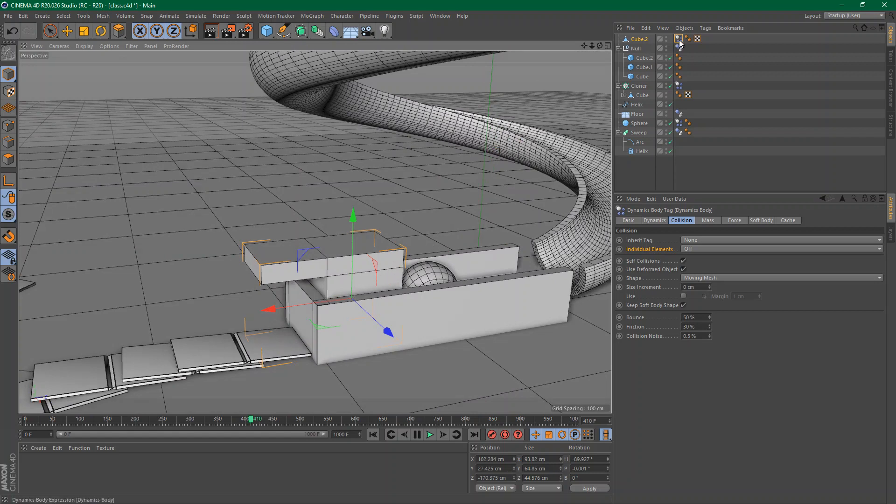
Set the pusher block's dynamics to Custom Mass with a Rotational Mass of 1000%
{"action": "left_click_drag", "start_coordinate": [683, 42], "coordinate": [504, 290]}
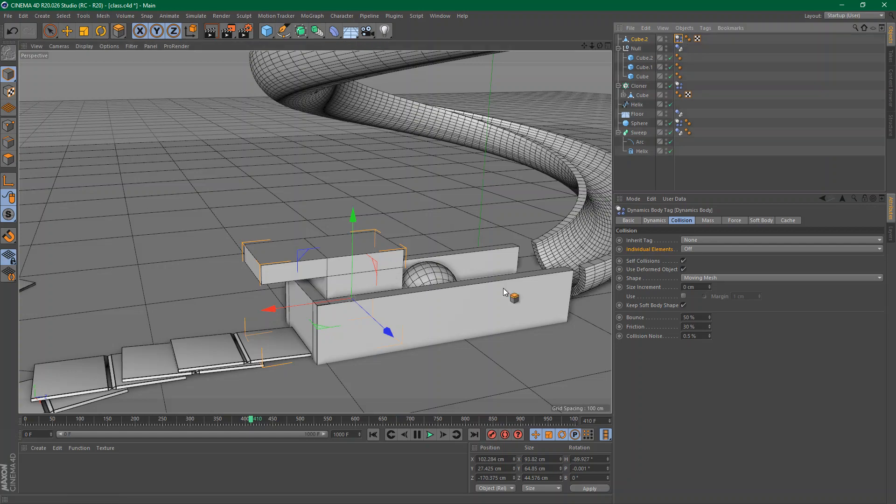
{"action": "left_click", "coordinate": [712, 219]}
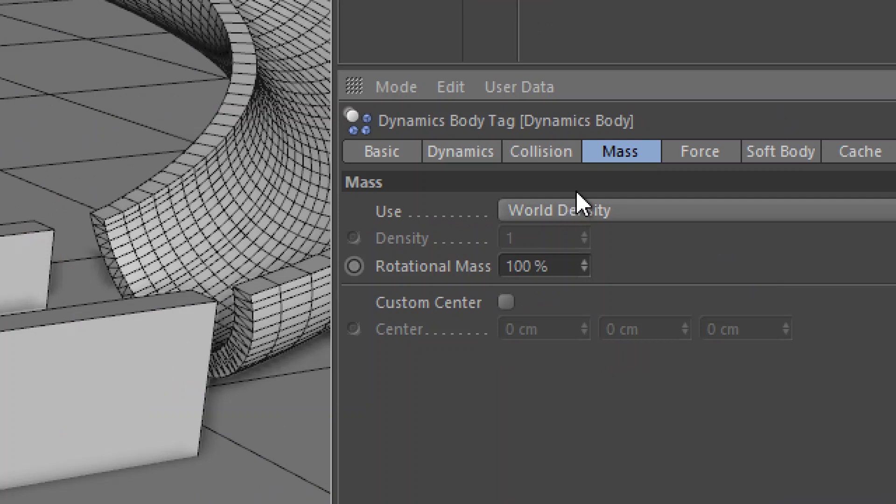
{"action": "left_click", "coordinate": [575, 211]}
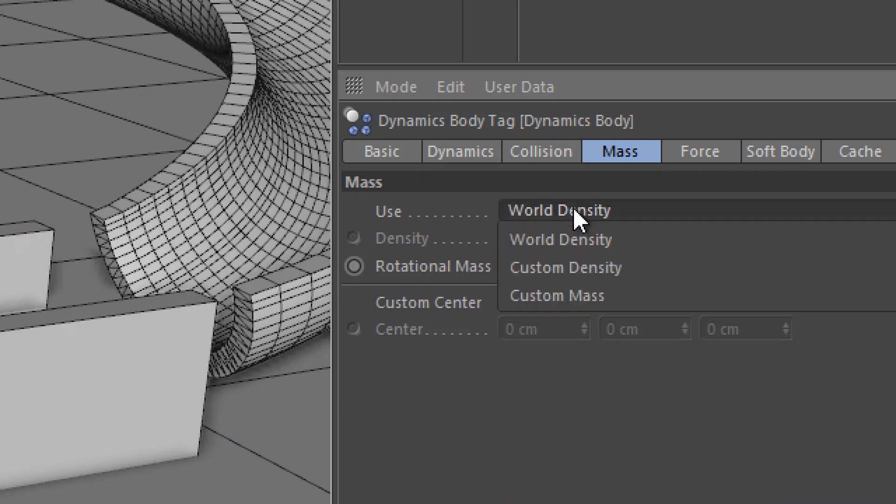
{"action": "left_click", "coordinate": [577, 299]}
{"action": "left_click", "coordinate": [532, 270]}
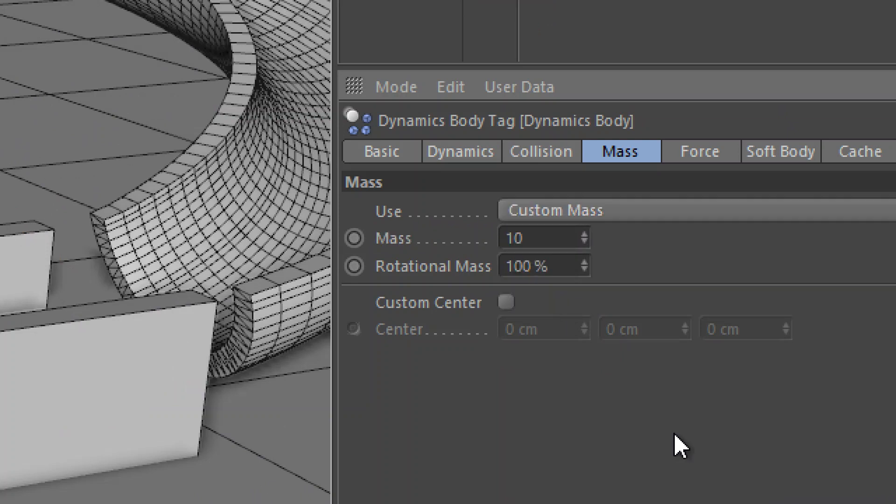
{"action": "type", "text": "0"}
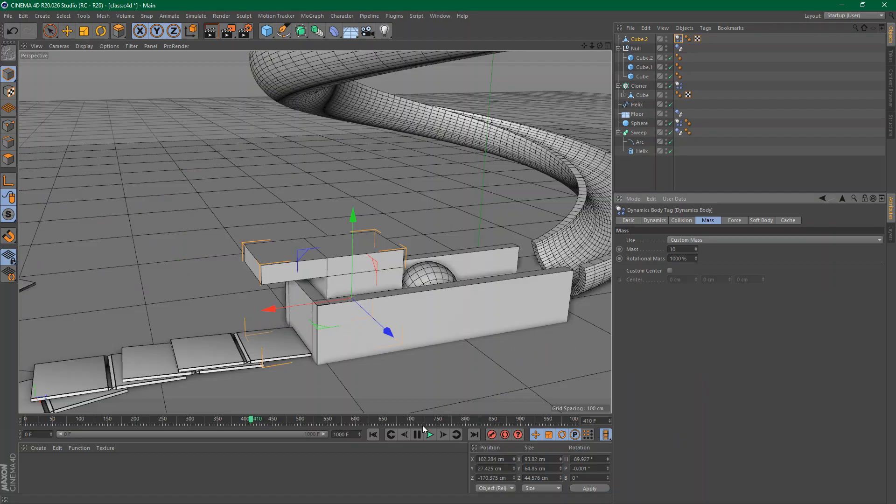
Replay the simulation from the start to about frame 162 and examine the ball against the pusher block
{"action": "left_click", "coordinate": [373, 434]}
{"action": "left_click", "coordinate": [430, 435]}
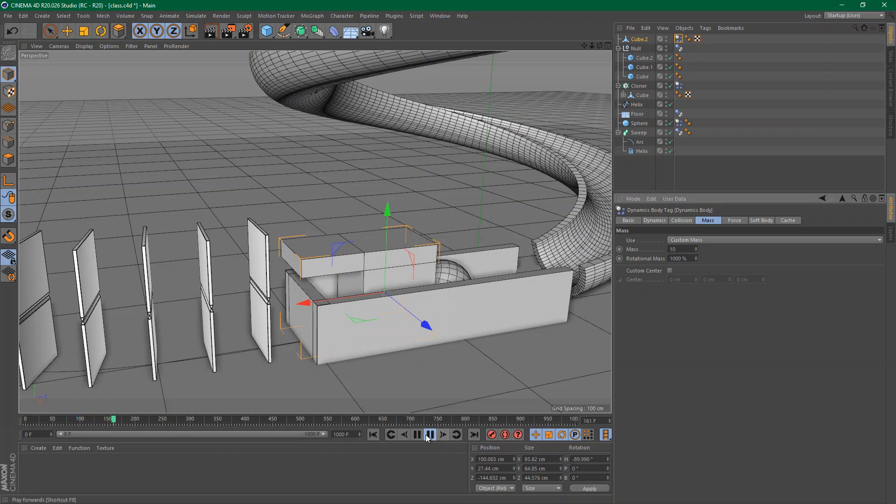
{"action": "left_click", "coordinate": [429, 435]}
{"action": "middle_click_drag", "start_coordinate": [453, 272], "coordinate": [342, 289], "text": "alt"}
{"action": "left_click_drag", "start_coordinate": [336, 281], "coordinate": [280, 296], "text": "alt"}
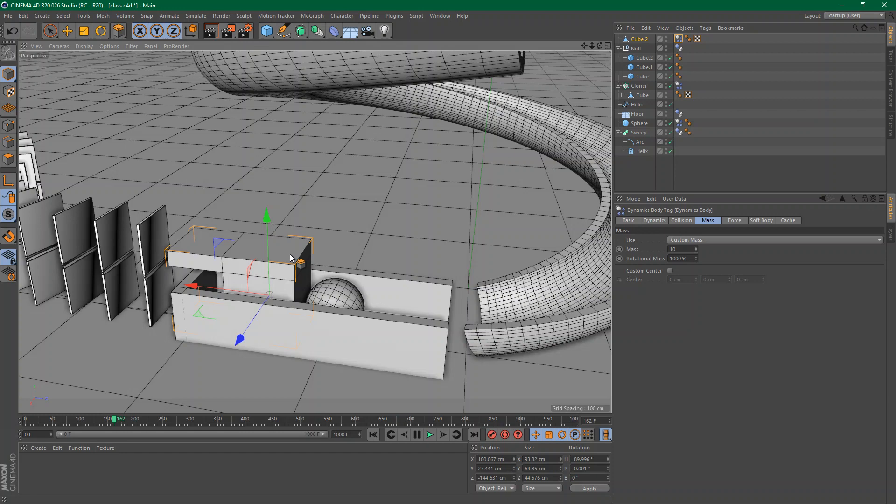
{"action": "left_click_drag", "start_coordinate": [290, 257], "coordinate": [448, 225]}
In a new scene, add a sphere raised to about Y 312 cm and place a copy beside it at about X 319 cm
{"action": "key", "text": "ctrl+n"}
{"action": "left_click_drag", "start_coordinate": [267, 31], "coordinate": [394, 43]}
{"action": "left_click_drag", "start_coordinate": [312, 177], "coordinate": [303, 60]}
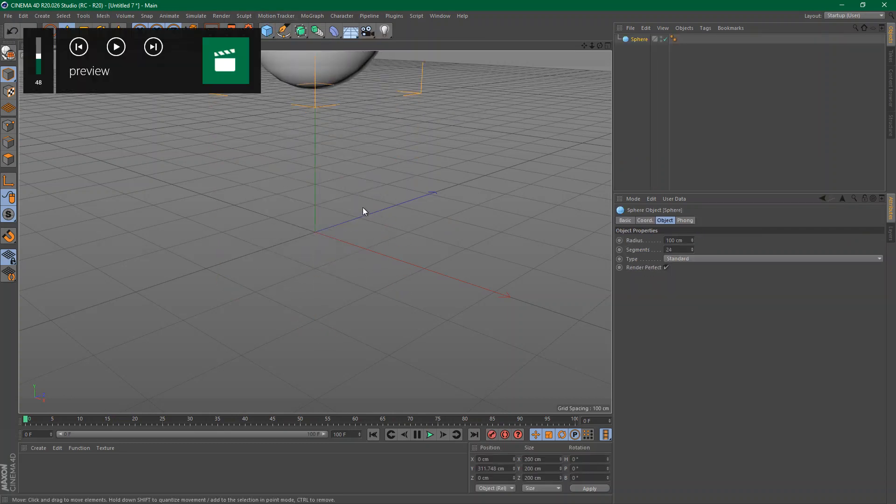
{"action": "left_click_drag", "start_coordinate": [320, 173], "coordinate": [531, 108]}
{"action": "key", "text": "ctrl+z"}
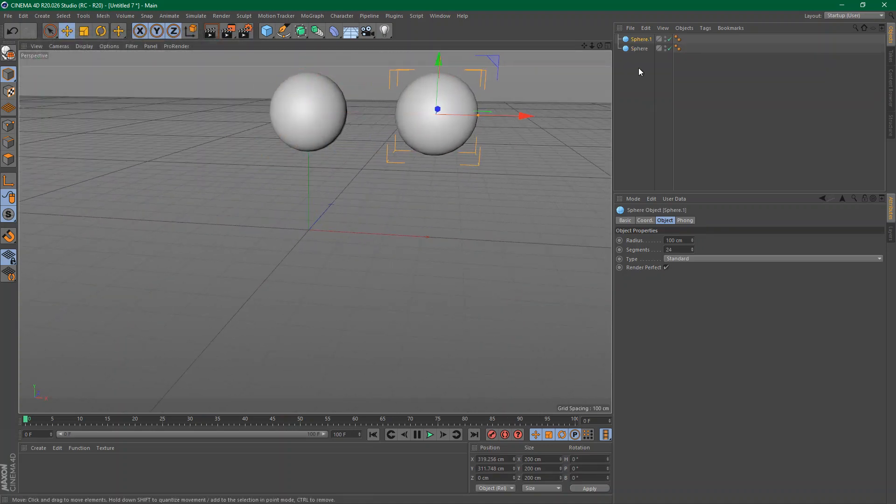
Give both test spheres a Rigid Body simulation tag
{"action": "left_click_drag", "start_coordinate": [640, 62], "coordinate": [636, 40]}
{"action": "right_click", "coordinate": [636, 40]}
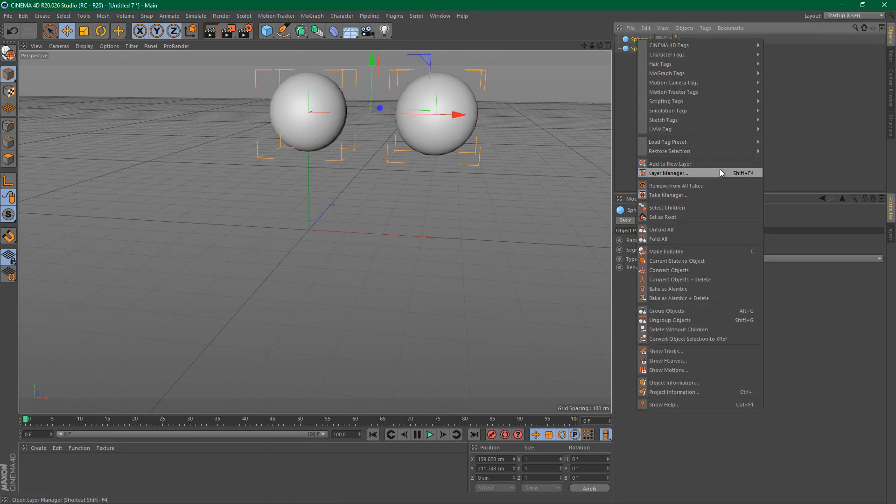
{"action": "mouse_move", "coordinate": [732, 110]}
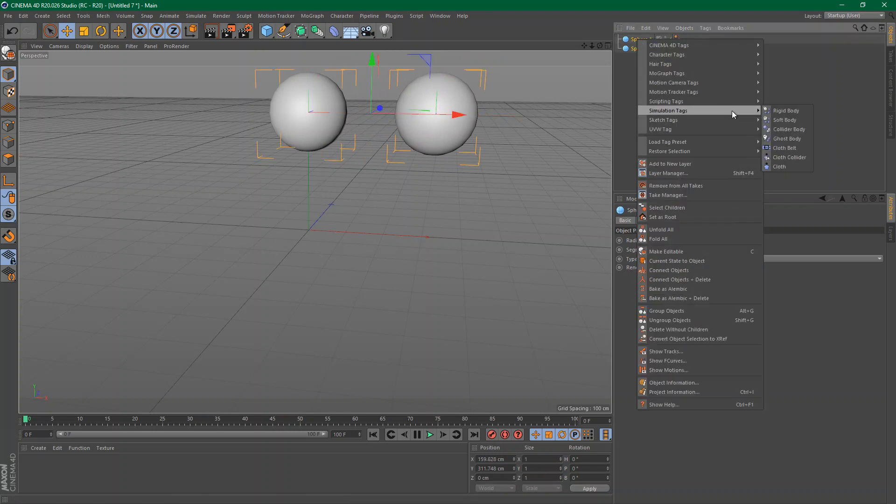
{"action": "left_click", "coordinate": [791, 111]}
Add a floor with a Collider Body tag and order it below the two spheres in the object hierarchy
{"action": "left_click", "coordinate": [350, 31]}
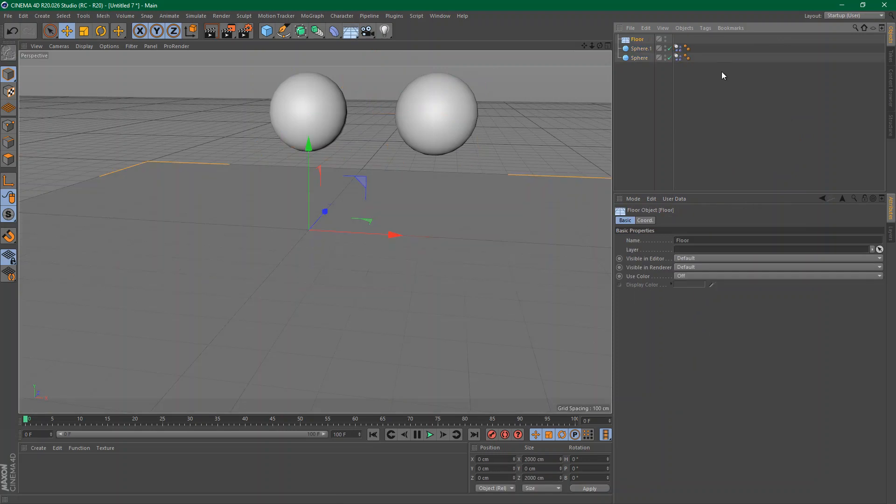
{"action": "left_click", "coordinate": [722, 74]}
{"action": "left_click_drag", "start_coordinate": [682, 43], "coordinate": [636, 106], "text": "ctrl"}
{"action": "left_click", "coordinate": [635, 40]}
Play the simulation to about frame 39, examine how both spheres land on the floor, and return to frame 0
{"action": "middle_click_drag", "start_coordinate": [400, 176], "coordinate": [400, 227], "text": "alt"}
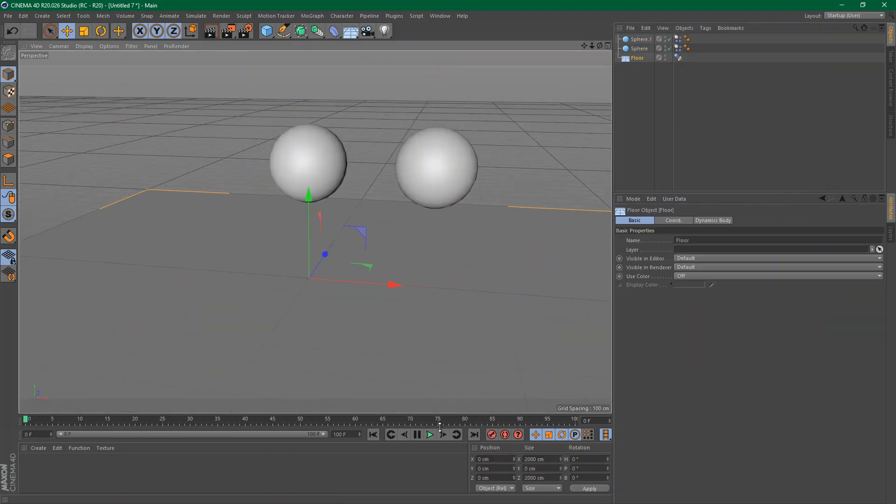
{"action": "left_click", "coordinate": [429, 436]}
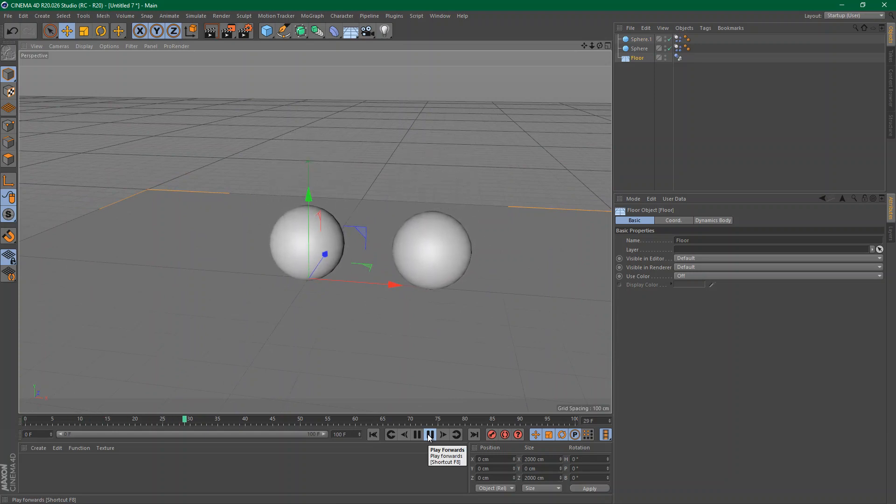
{"action": "left_click", "coordinate": [429, 436]}
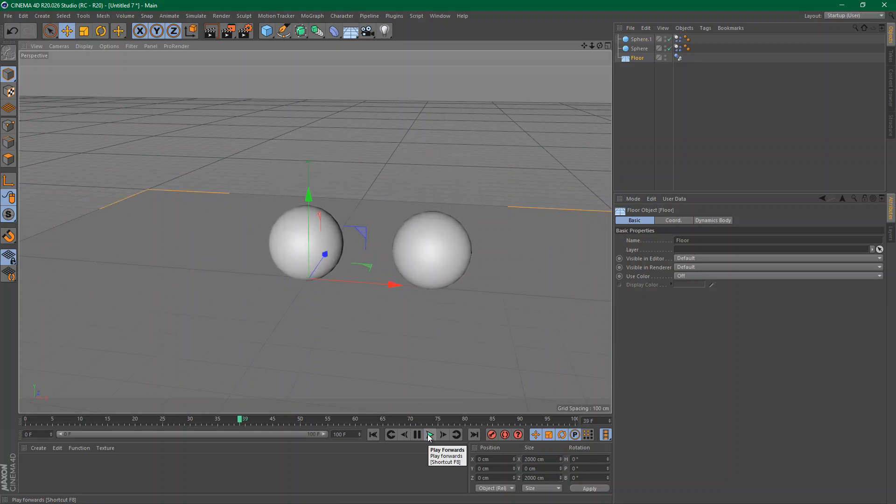
{"action": "left_click", "coordinate": [373, 434]}
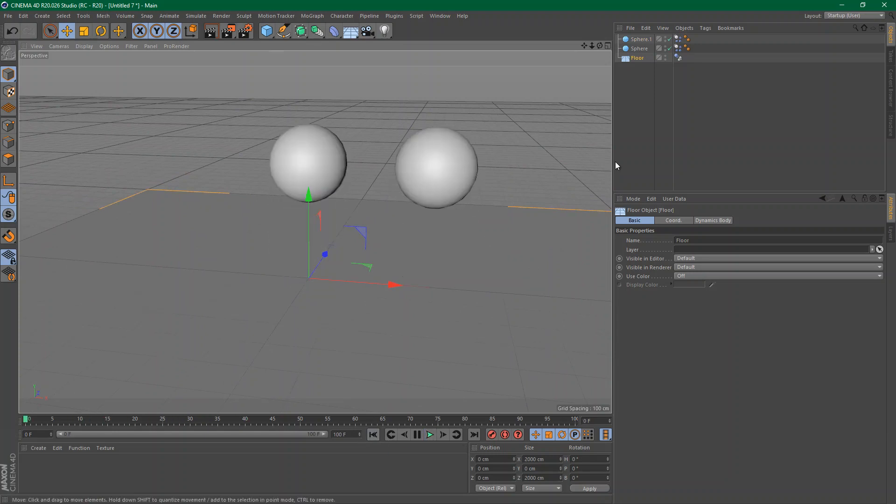
Set the collision Bounce of the copied sphere, Sphere.1, to 100%
{"action": "left_click", "coordinate": [678, 39]}
{"action": "left_click", "coordinate": [682, 220]}
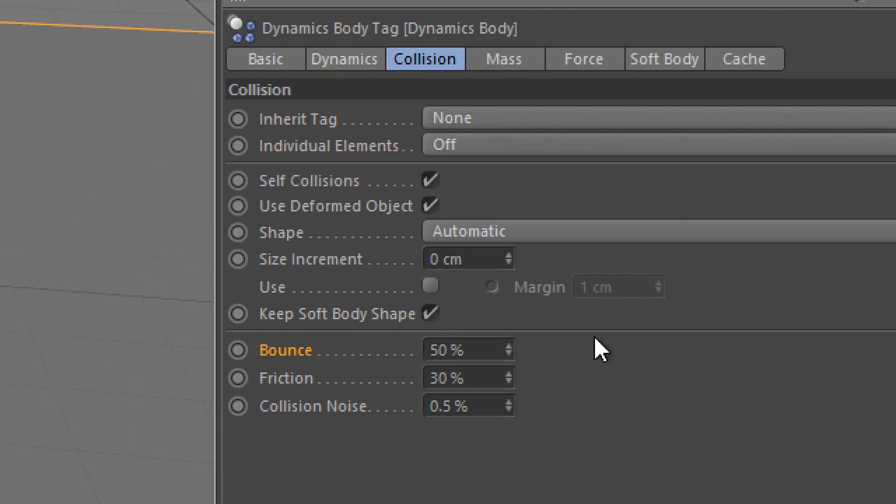
{"action": "left_click_drag", "start_coordinate": [475, 349], "coordinate": [408, 350]}
{"action": "type", "text": "100"}
{"action": "key", "text": "Return"}
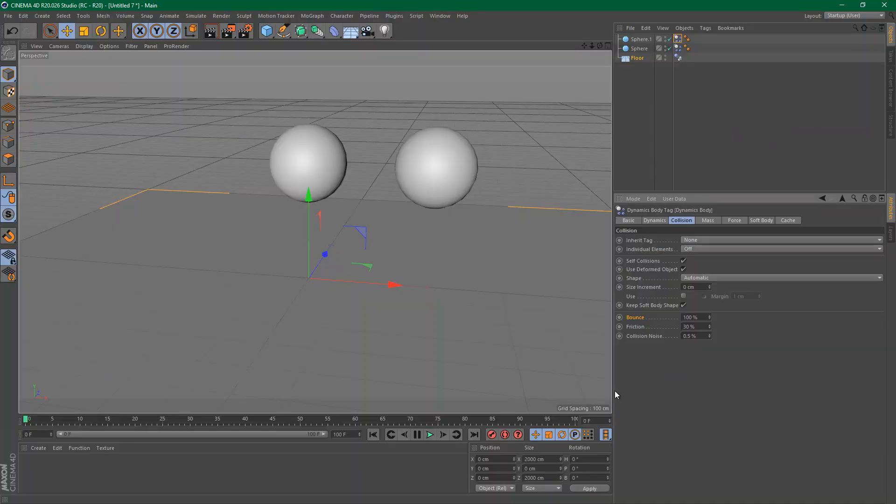
Play the simulation to about frame 55, compare the bounce of the two spheres, and return to frame 0
{"action": "left_click", "coordinate": [435, 435]}
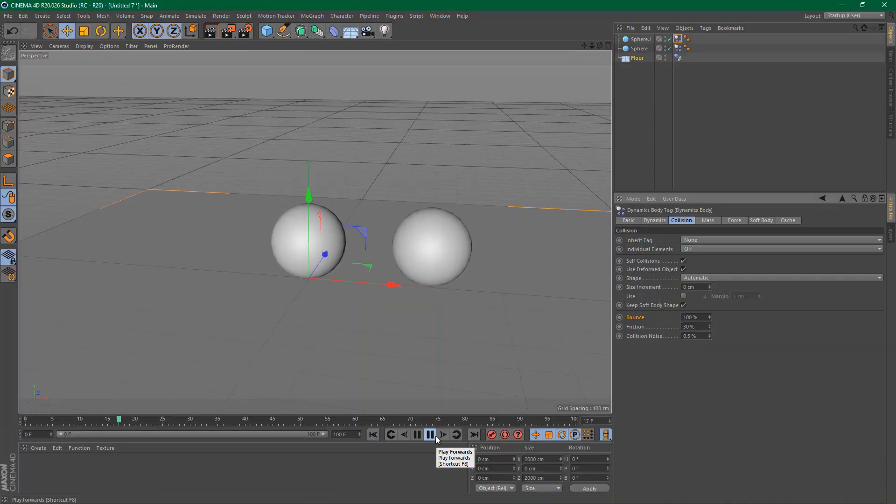
{"action": "left_click", "coordinate": [434, 437]}
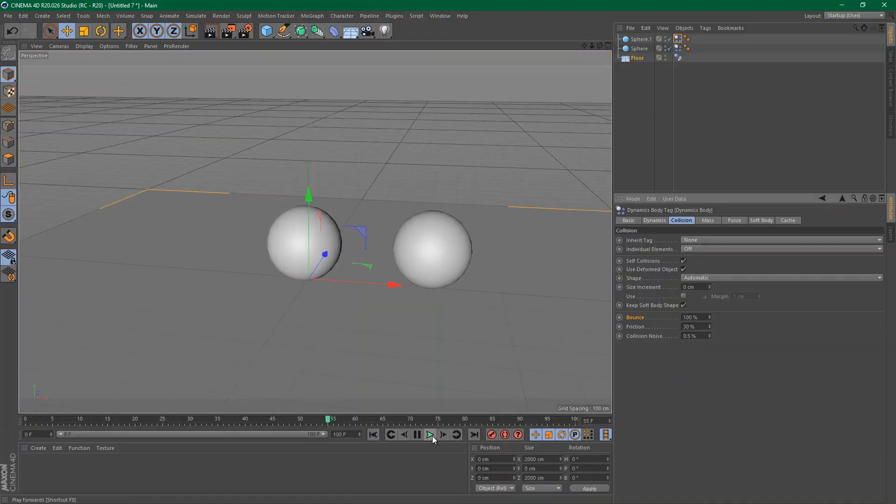
{"action": "left_click", "coordinate": [378, 435]}
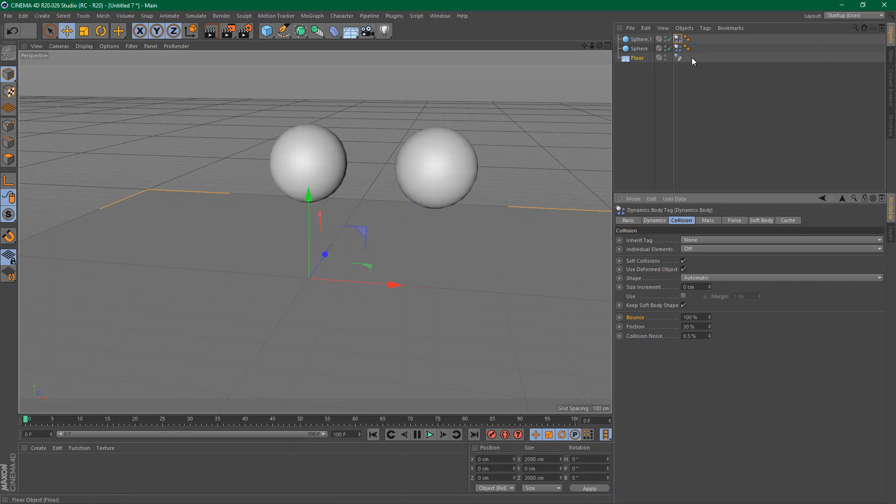
Set the floor's collision Bounce to 100% and play the simulation to about frame 78
{"action": "left_click", "coordinate": [678, 58]}
{"action": "left_click", "coordinate": [691, 310]}
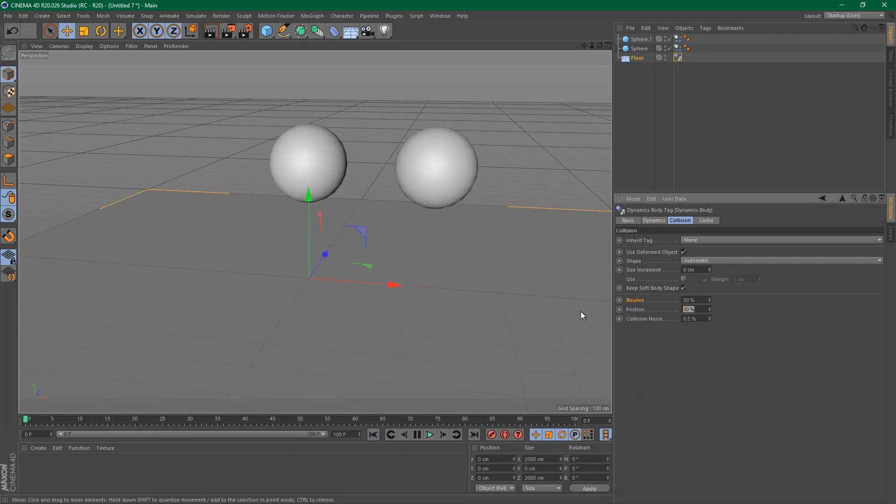
{"action": "left_click", "coordinate": [693, 300]}
{"action": "type", "text": "100"}
{"action": "key", "text": "Return"}
{"action": "left_click", "coordinate": [431, 435]}
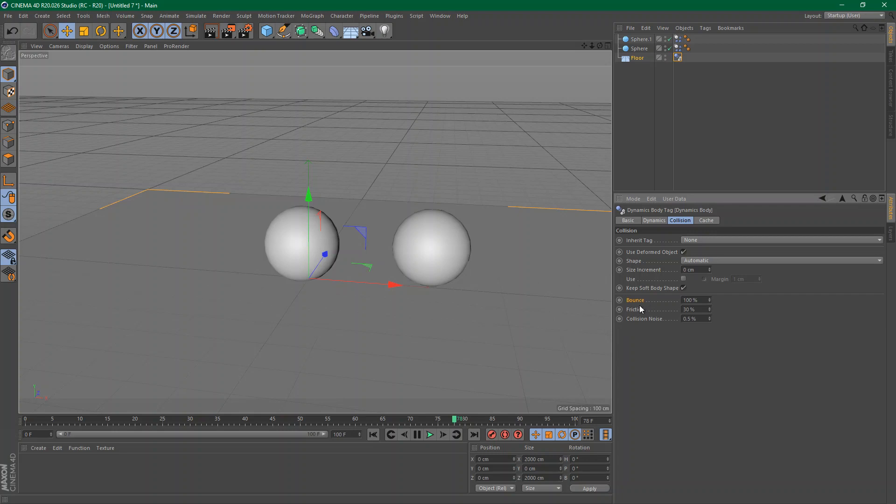
Switch back to the class.c4d project and rewind its simulation to frame 0
{"action": "key", "text": "v"}
{"action": "mouse_move", "coordinate": [637, 326]}
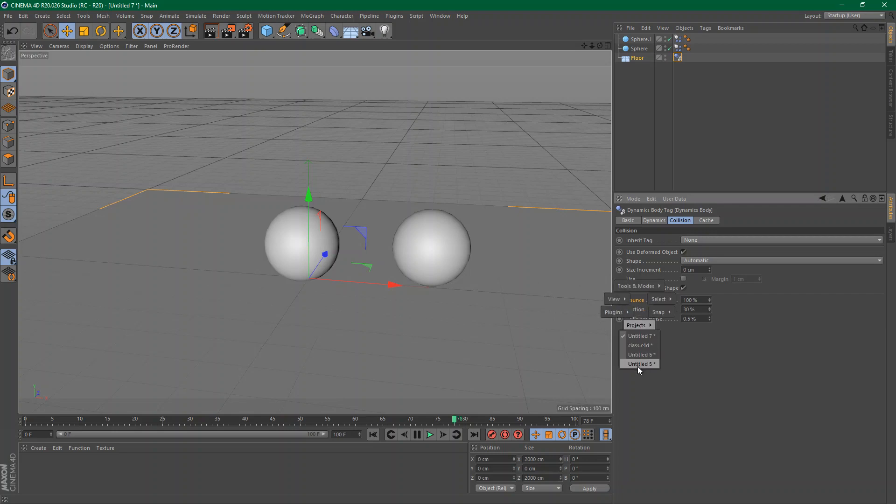
{"action": "left_click", "coordinate": [642, 347]}
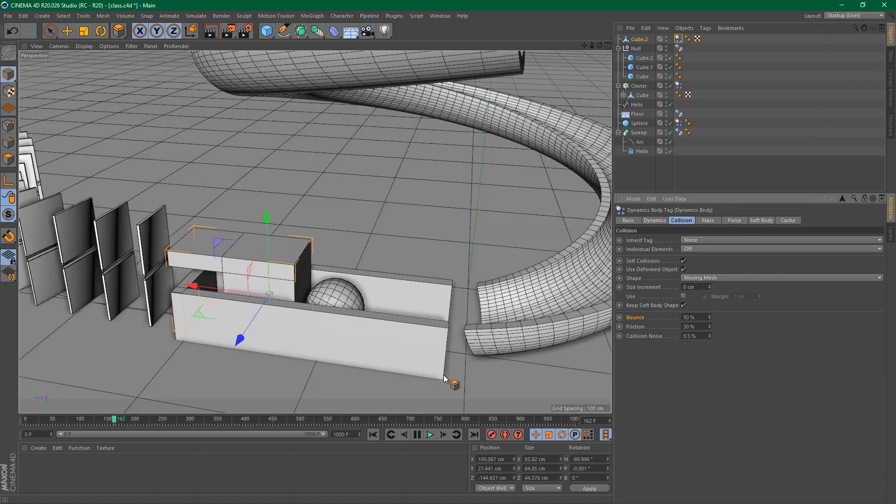
{"action": "left_click", "coordinate": [430, 435]}
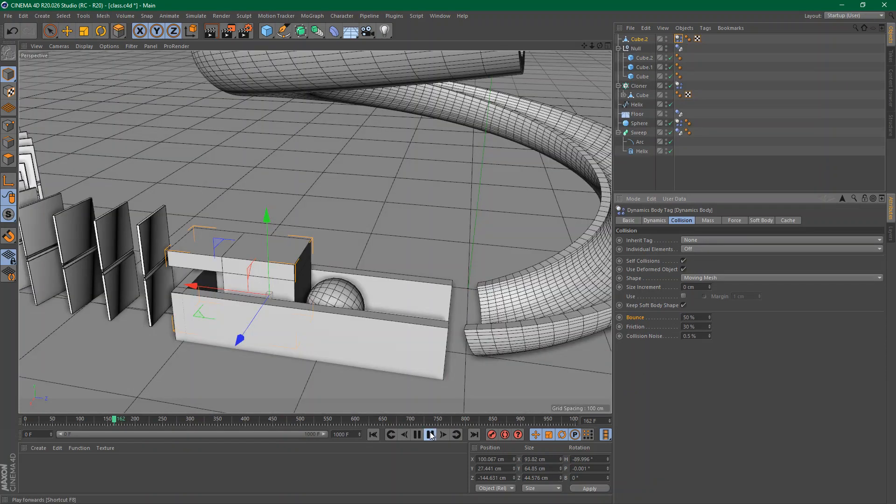
{"action": "left_click", "coordinate": [430, 435]}
{"action": "left_click", "coordinate": [374, 435]}
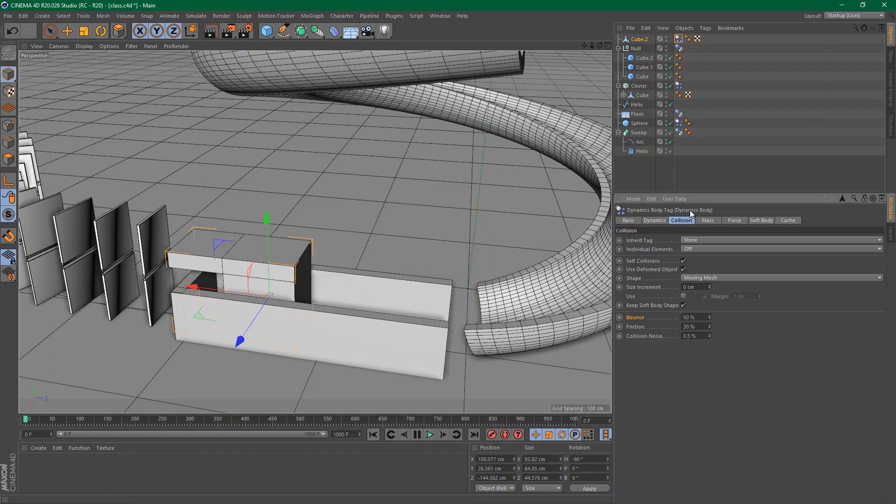
Set the pusher block's mass to World Density with a Rotational Mass of 100%
{"action": "left_click", "coordinate": [706, 221]}
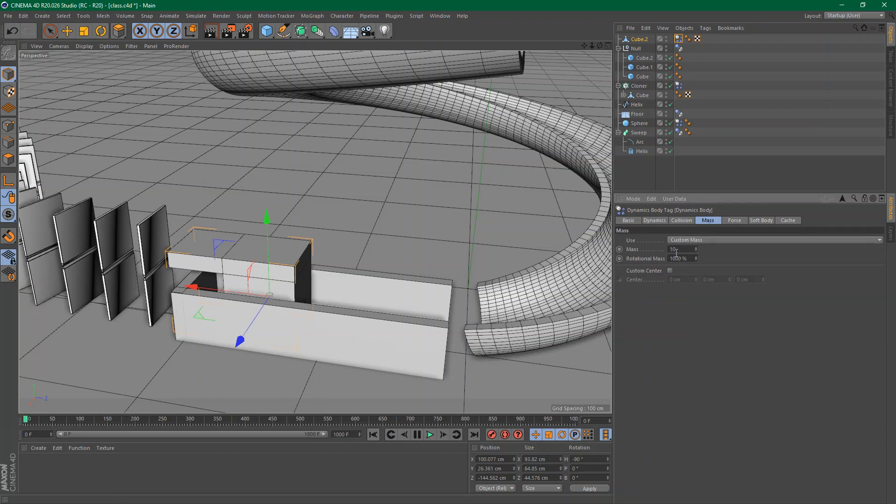
{"action": "left_click", "coordinate": [693, 239]}
{"action": "left_click", "coordinate": [692, 249]}
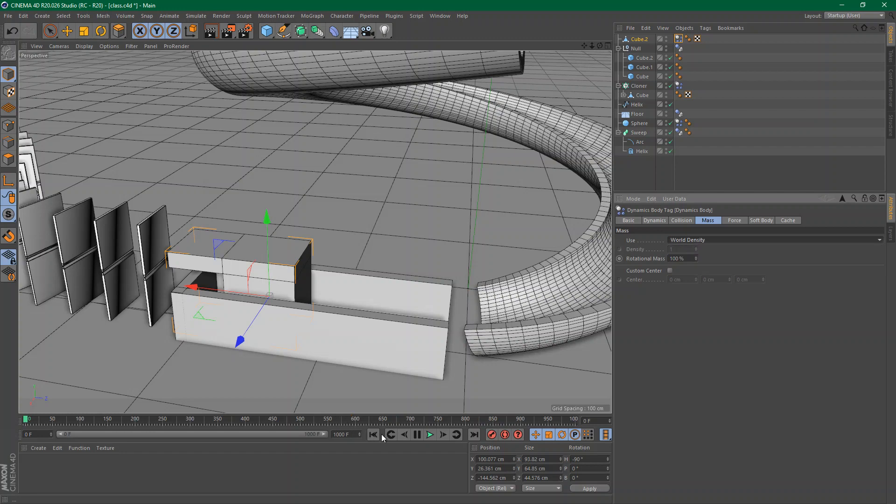
Play the simulation to about frame 218 and examine how the dominoes fall along the curve
{"action": "left_click", "coordinate": [429, 435]}
{"action": "middle_click_drag", "start_coordinate": [131, 246], "coordinate": [317, 241], "text": "alt"}
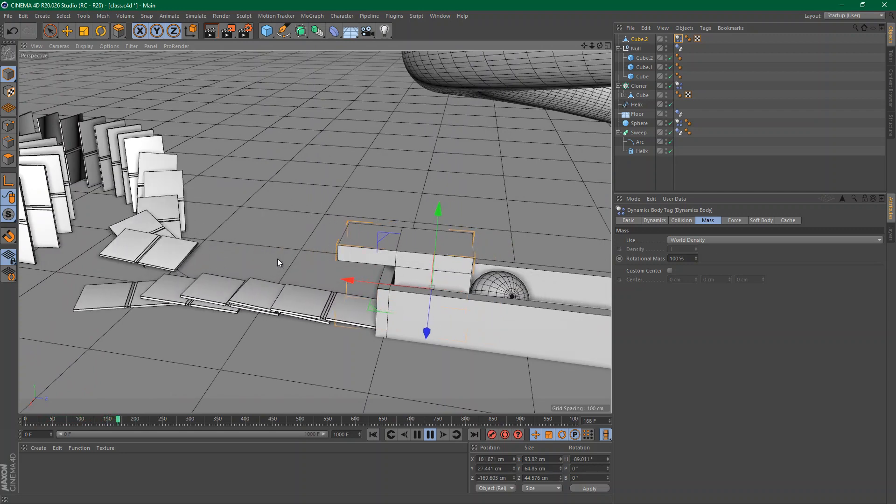
{"action": "left_click", "coordinate": [430, 434]}
{"action": "middle_click_drag", "start_coordinate": [229, 283], "coordinate": [365, 282], "text": "alt"}
{"action": "left_click_drag", "start_coordinate": [365, 285], "coordinate": [381, 227], "text": "alt"}
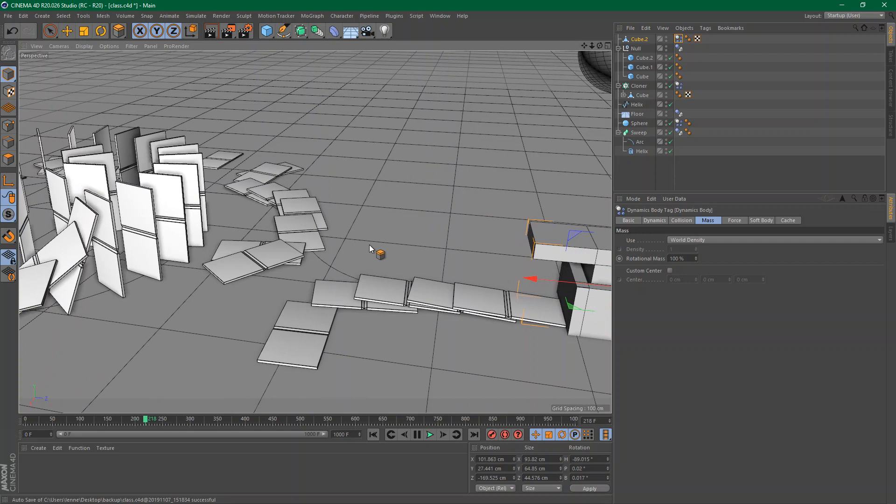
Set the floor's collision Friction to 100%
{"action": "left_click", "coordinate": [679, 114]}
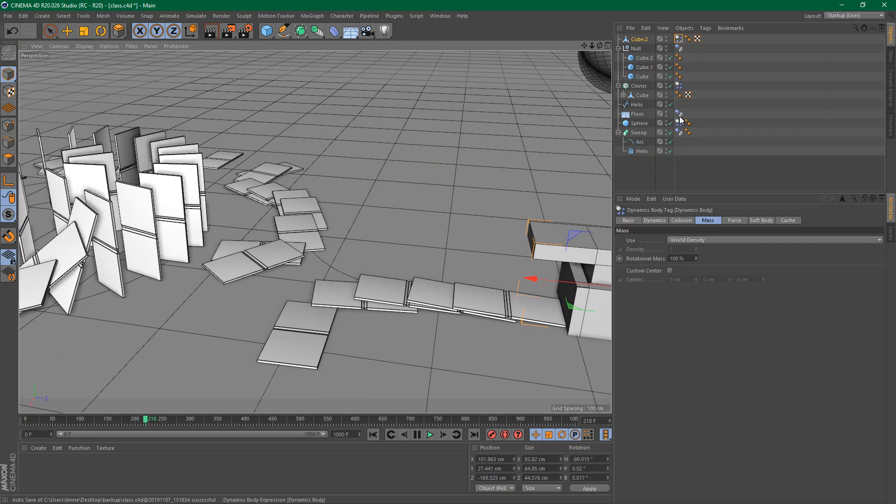
{"action": "left_click", "coordinate": [682, 221]}
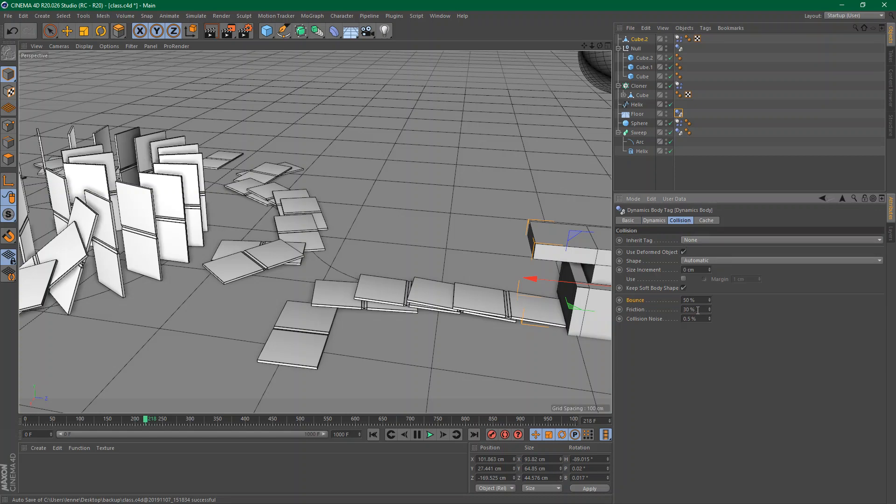
{"action": "type", "text": "100"}
{"action": "key", "text": "Return"}
{"action": "left_click", "coordinate": [690, 161]}
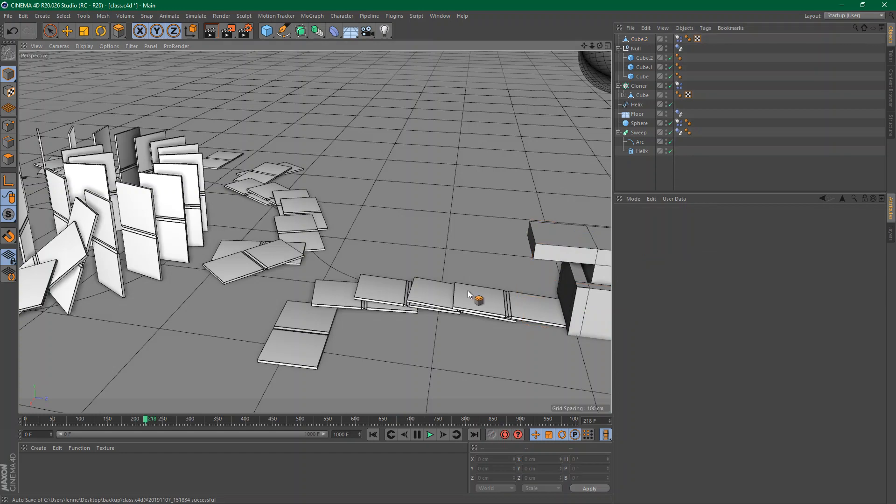
Replay the simulation from the start to about frame 165 and examine the pusher block against the first domino
{"action": "middle_click_drag", "start_coordinate": [468, 290], "coordinate": [206, 256], "text": "alt"}
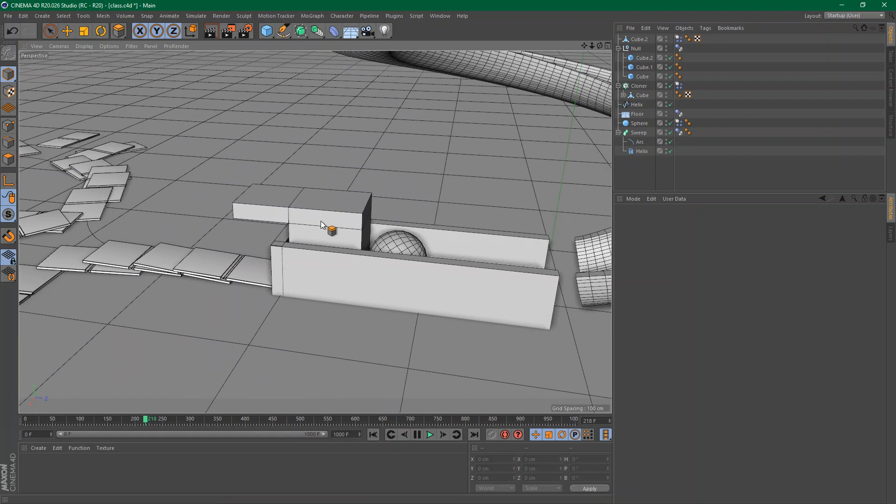
{"action": "left_click", "coordinate": [374, 435]}
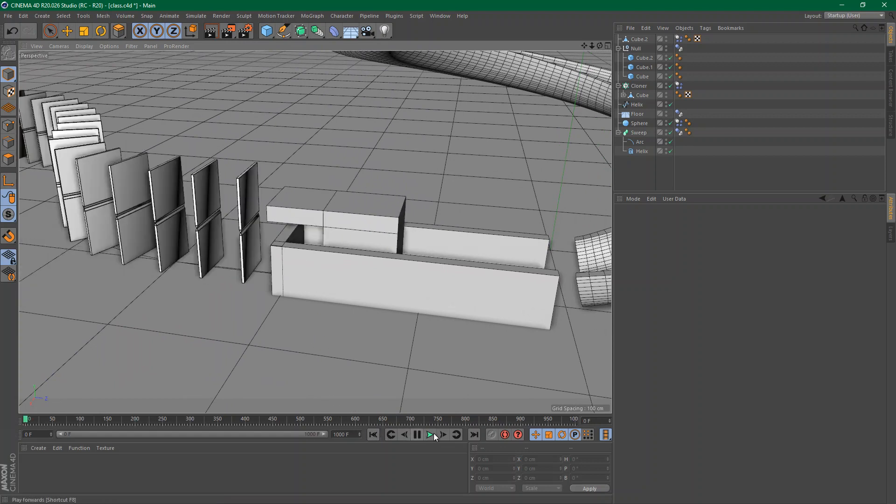
{"action": "left_click", "coordinate": [430, 435]}
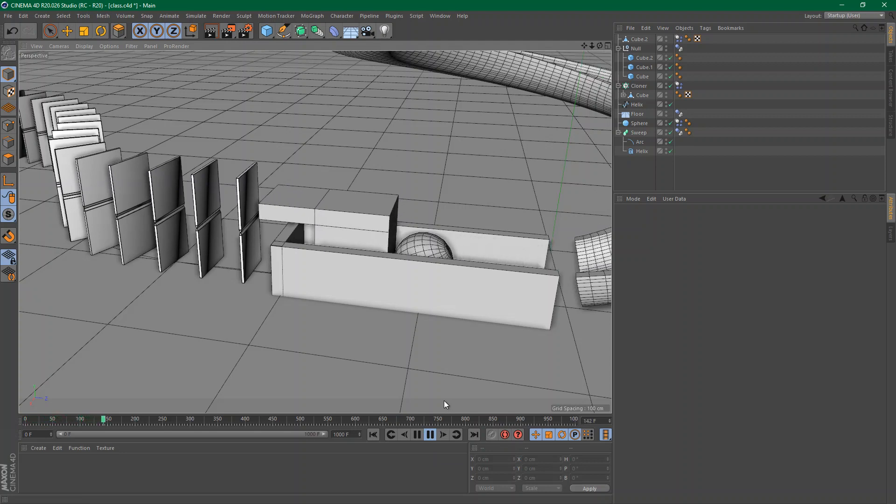
{"action": "left_click", "coordinate": [431, 435]}
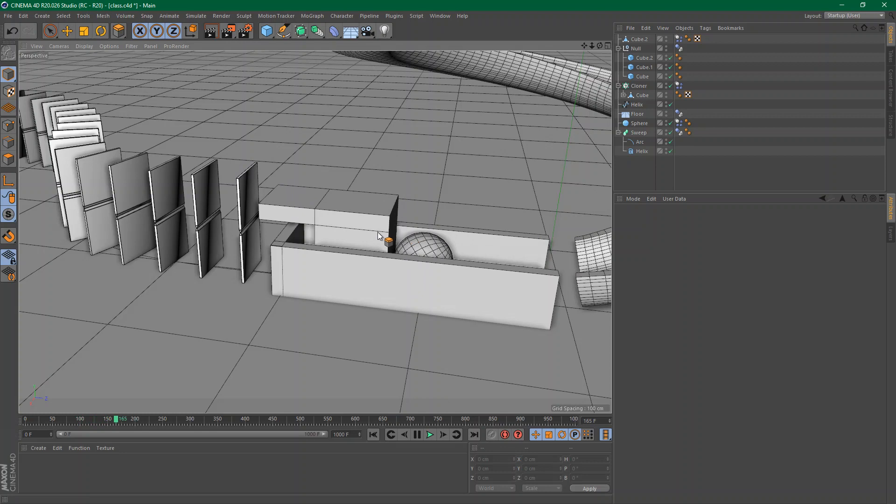
Set the floor's collision Friction to 90%
{"action": "left_click", "coordinate": [679, 114]}
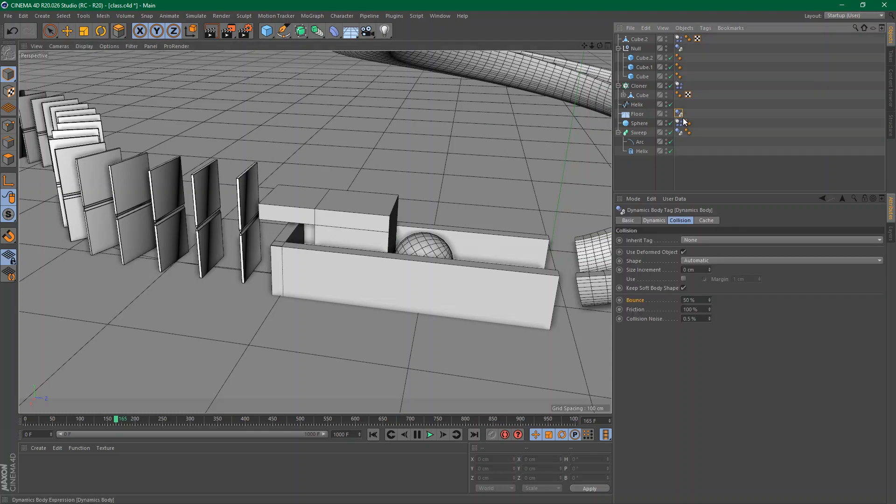
{"action": "double_click", "coordinate": [707, 309]}
{"action": "type", "text": "90"}
{"action": "key", "text": "Return"}
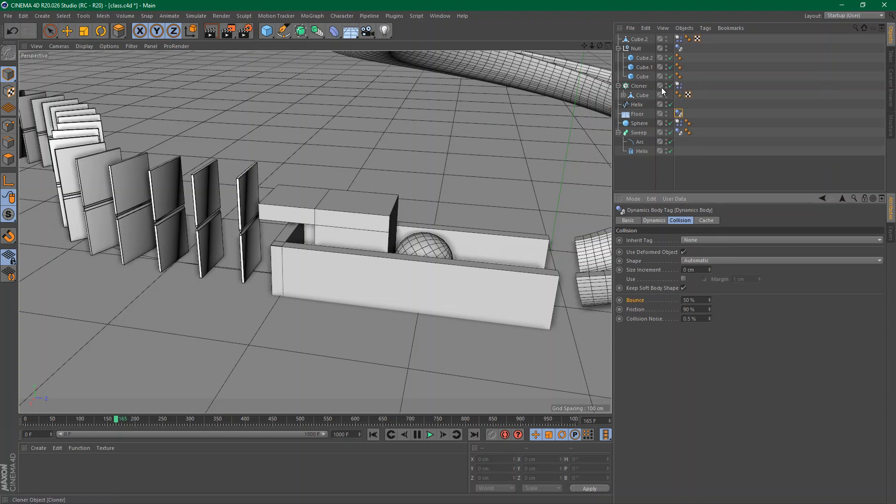
Set the pusher block's collision Friction to 0% and replay the simulation from the start to about frame 175
{"action": "left_click", "coordinate": [647, 40]}
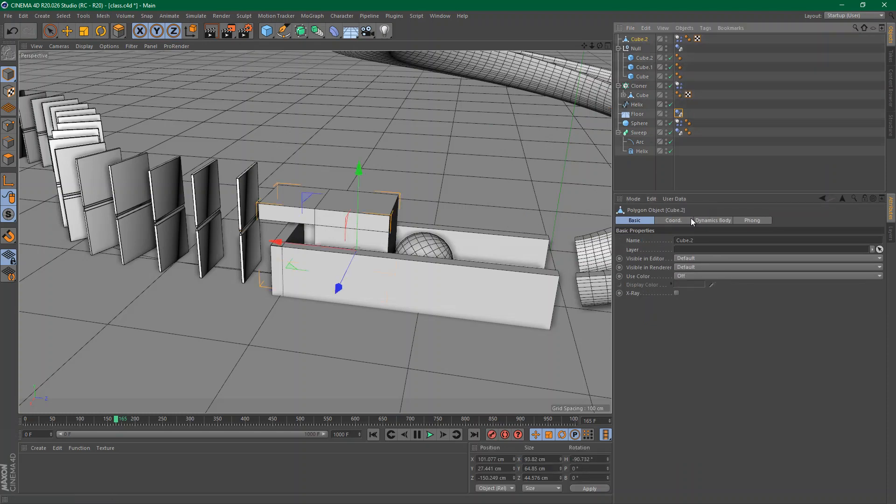
{"action": "left_click", "coordinate": [706, 220]}
{"action": "left_click", "coordinate": [678, 39]}
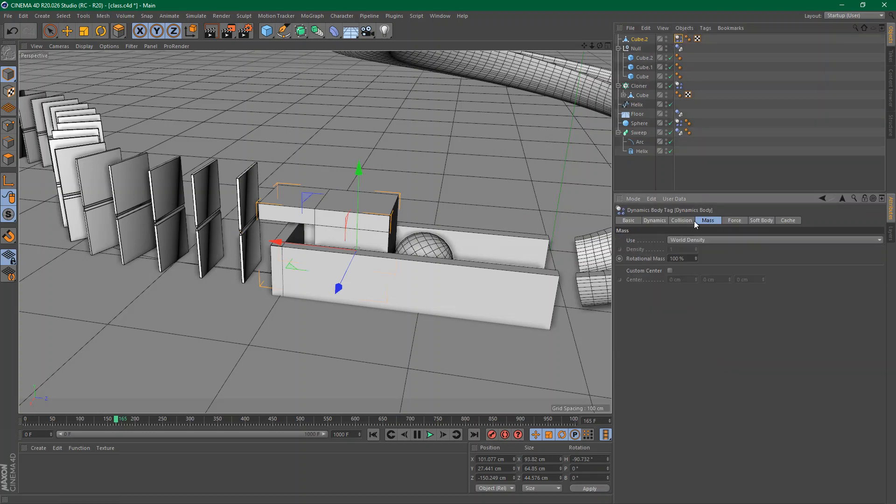
{"action": "left_click", "coordinate": [685, 223]}
{"action": "left_click", "coordinate": [695, 317]}
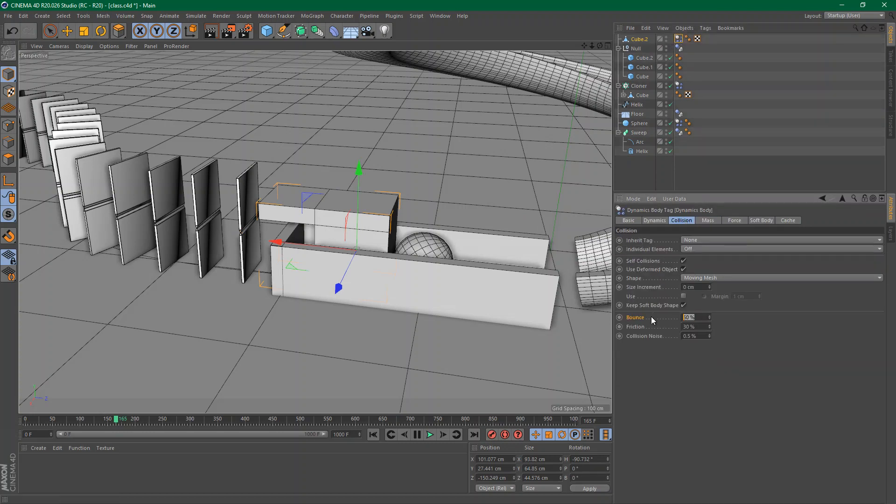
{"action": "left_click", "coordinate": [695, 324]}
{"action": "type", "text": "0"}
{"action": "key", "text": "Return"}
{"action": "left_click", "coordinate": [373, 435]}
{"action": "left_click", "coordinate": [430, 435]}
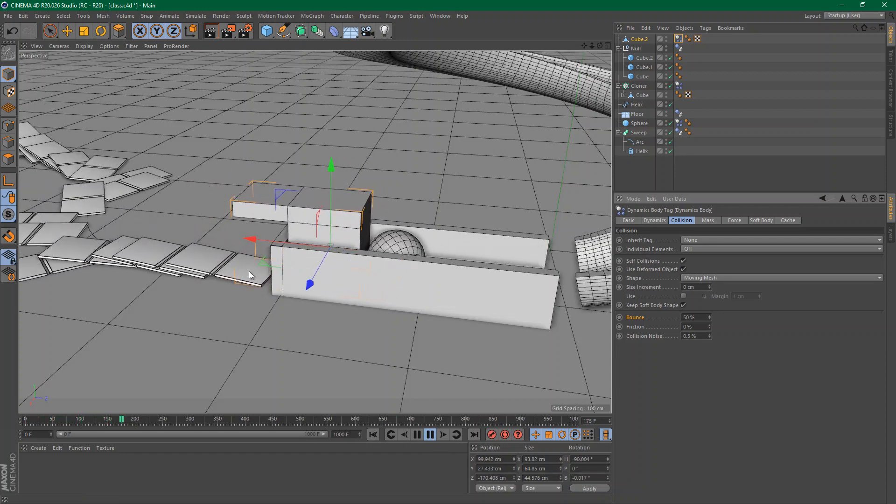
Let the simulation run to about frame 403 and examine the fallen dominoes beyond the pusher block
{"action": "middle_click_drag", "start_coordinate": [207, 231], "coordinate": [458, 254], "text": "alt"}
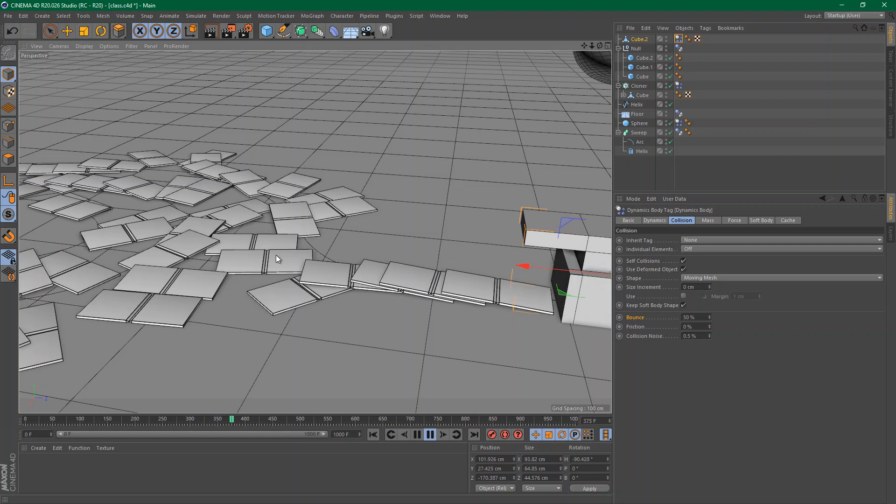
{"action": "left_click", "coordinate": [417, 435]}
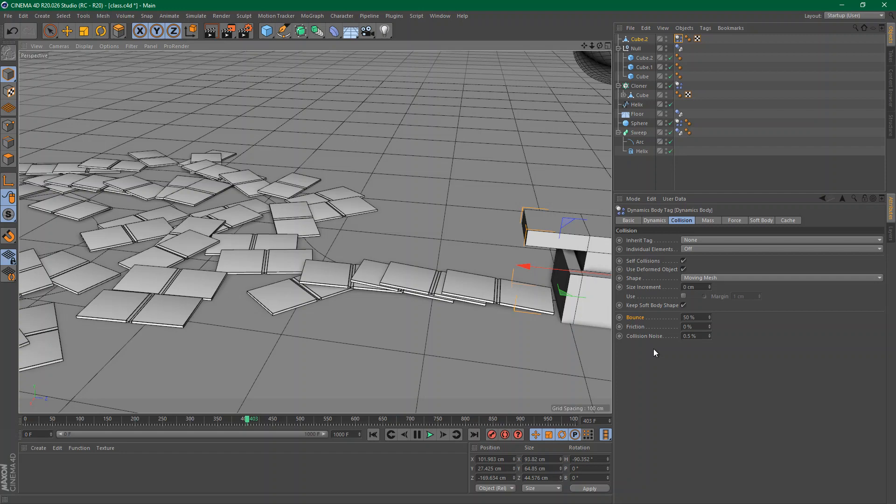
Create a new project and add a default sphere
{"action": "key", "text": "ctrl+n"}
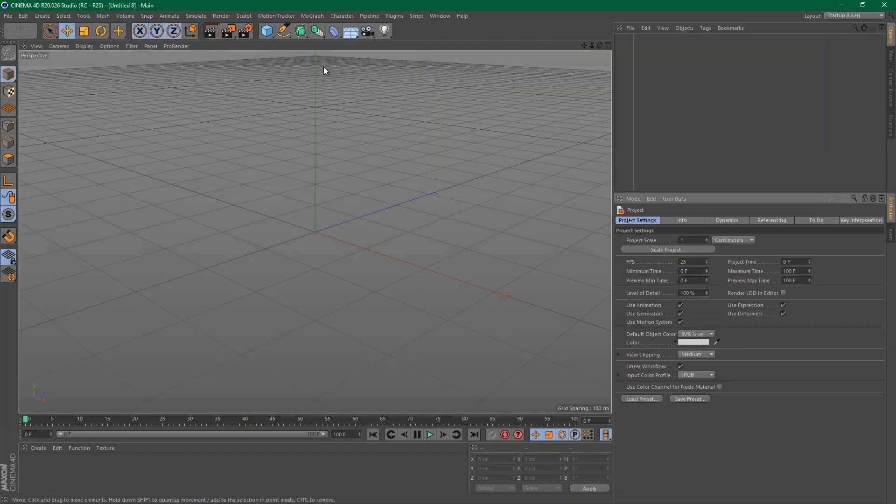
{"action": "left_click", "coordinate": [266, 31]}
{"action": "left_click", "coordinate": [460, 59]}
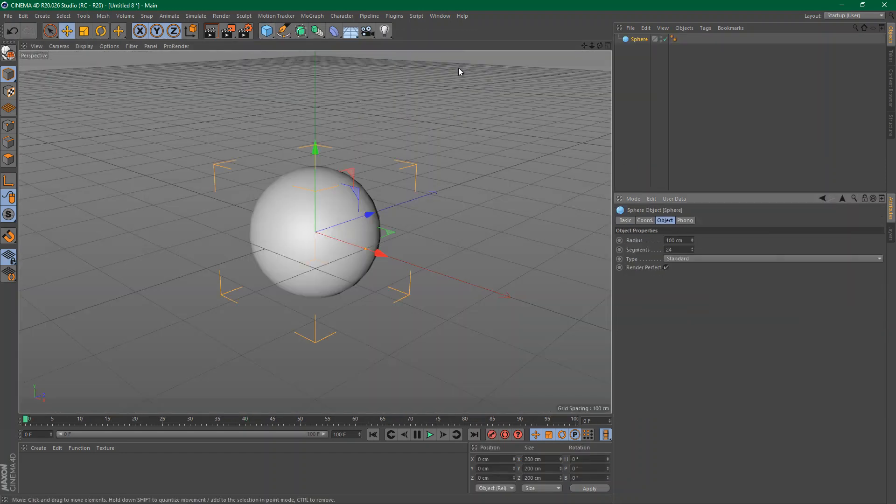
Put the sphere in a linear MoGraph Cloner and space the clones 231 cm apart in Y
{"action": "left_click", "coordinate": [282, 16]}
{"action": "left_click", "coordinate": [332, 117]}
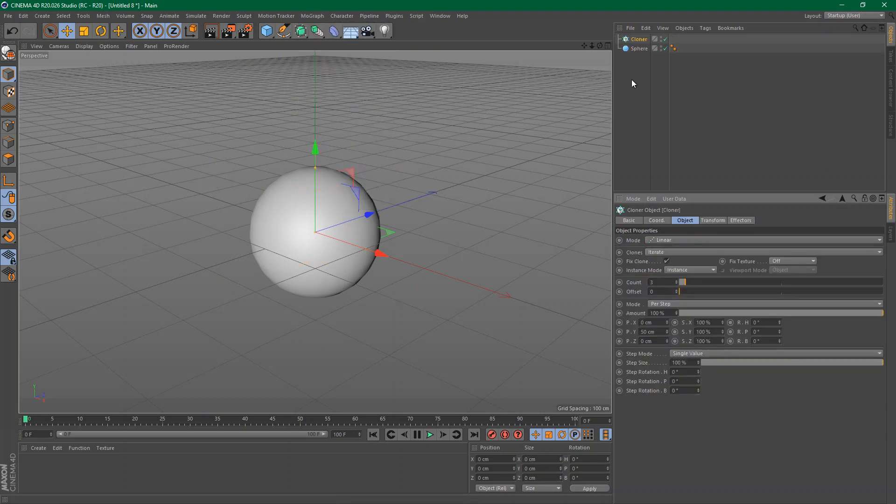
{"action": "left_click_drag", "start_coordinate": [639, 48], "coordinate": [640, 40]}
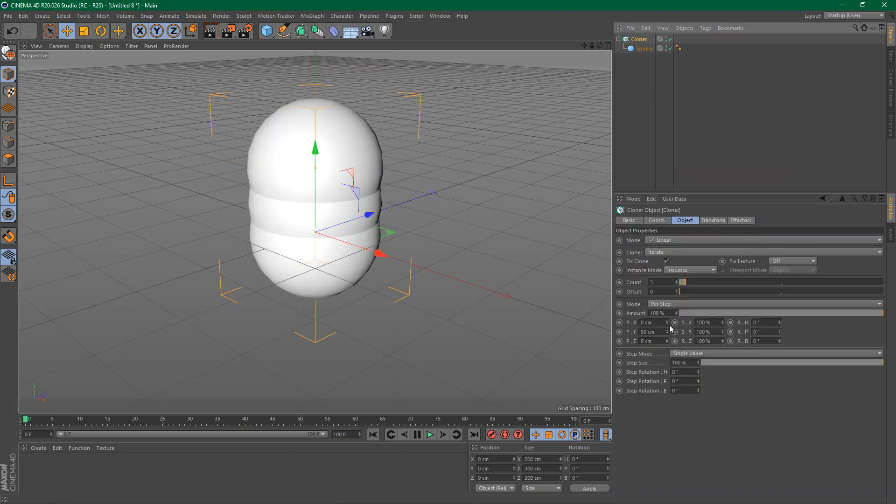
{"action": "left_click_drag", "start_coordinate": [666, 333], "coordinate": [667, 262]}
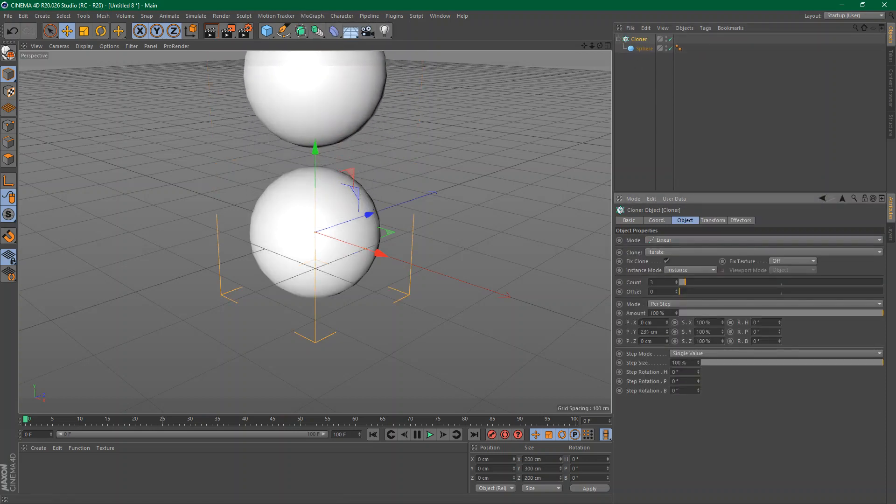
Give the sphere inside the Cloner a Rigid Body dynamics tag
{"action": "right_click", "coordinate": [645, 48]}
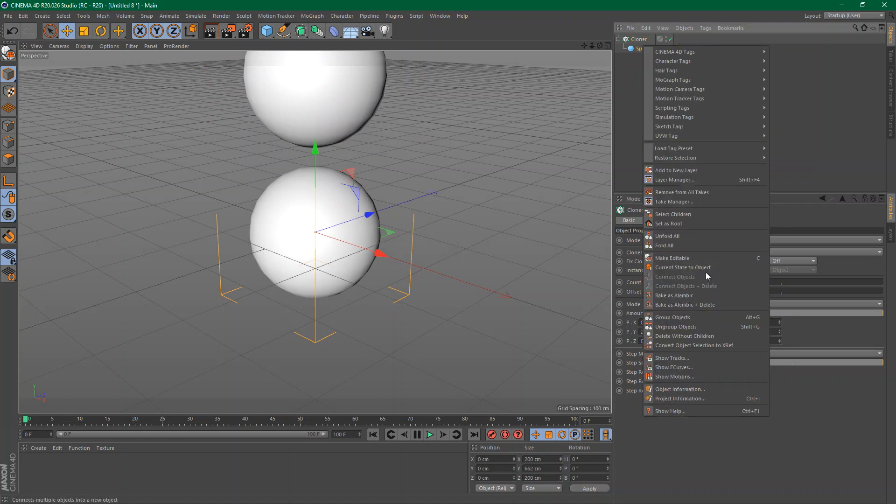
{"action": "mouse_move", "coordinate": [710, 63]}
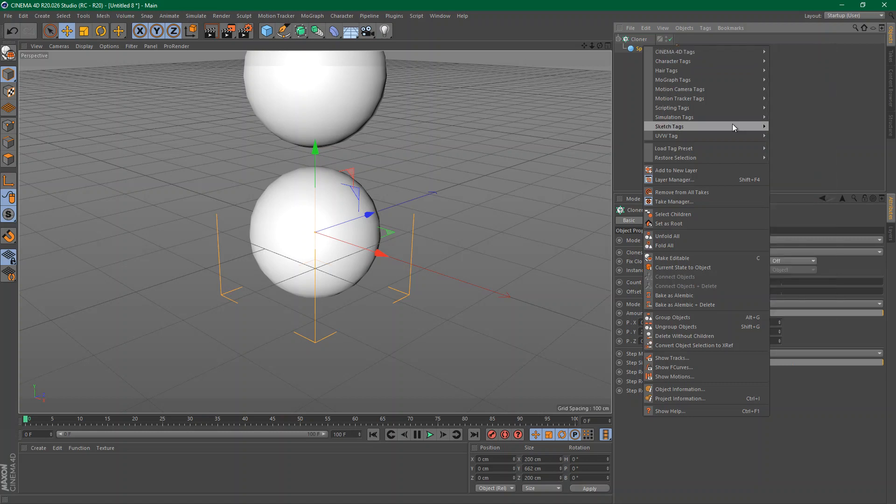
{"action": "left_click", "coordinate": [802, 118]}
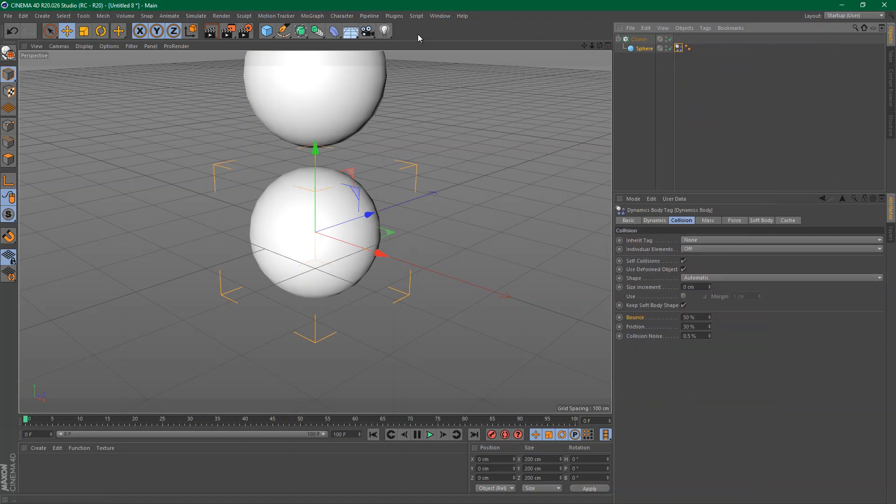
Add a Floor object with a collider dynamics tag and place it below the Cloner in the object hierarchy
{"action": "left_click", "coordinate": [350, 31]}
{"action": "left_click_drag", "start_coordinate": [680, 57], "coordinate": [632, 84]}
{"action": "left_click", "coordinate": [382, 201]}
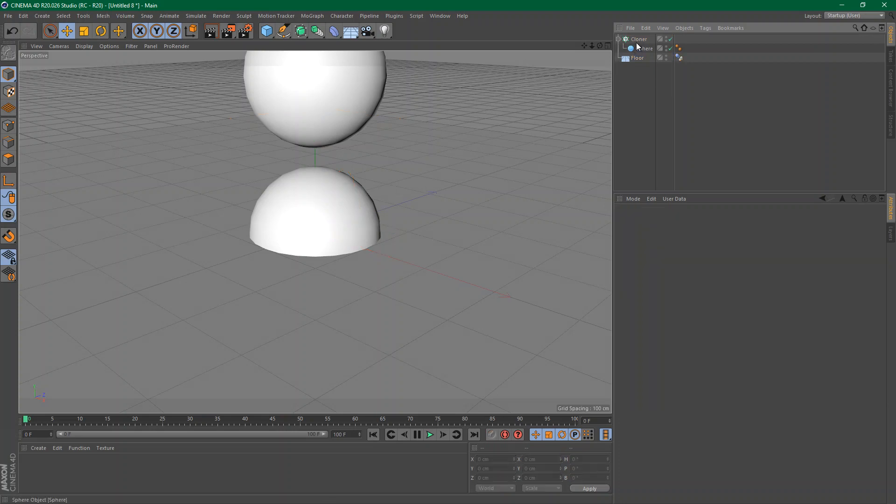
Raise the Cloner to about 152.4 cm in Y above the floor
{"action": "left_click", "coordinate": [637, 41]}
{"action": "middle_click_drag", "start_coordinate": [441, 117], "coordinate": [400, 140], "text": "alt"}
{"action": "right_click_drag", "start_coordinate": [400, 140], "coordinate": [351, 212], "text": "alt"}
{"action": "middle_click_drag", "start_coordinate": [350, 209], "coordinate": [359, 227], "text": "alt"}
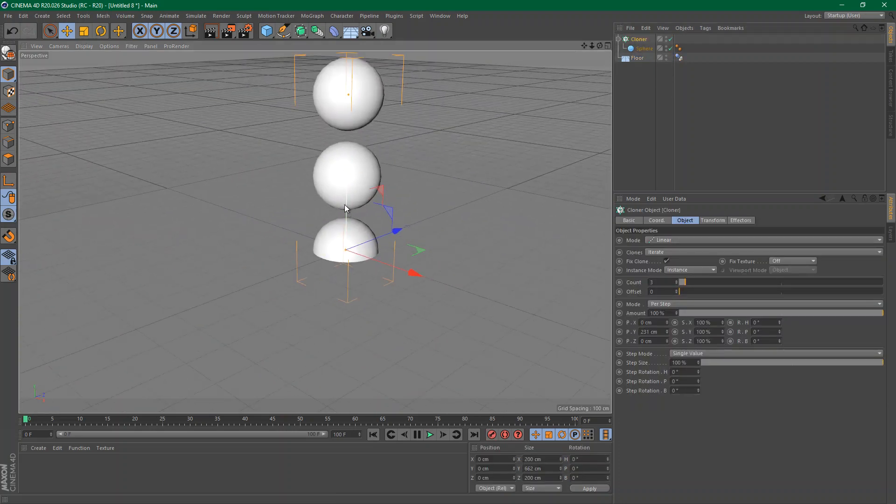
{"action": "left_click_drag", "start_coordinate": [348, 204], "coordinate": [379, 185]}
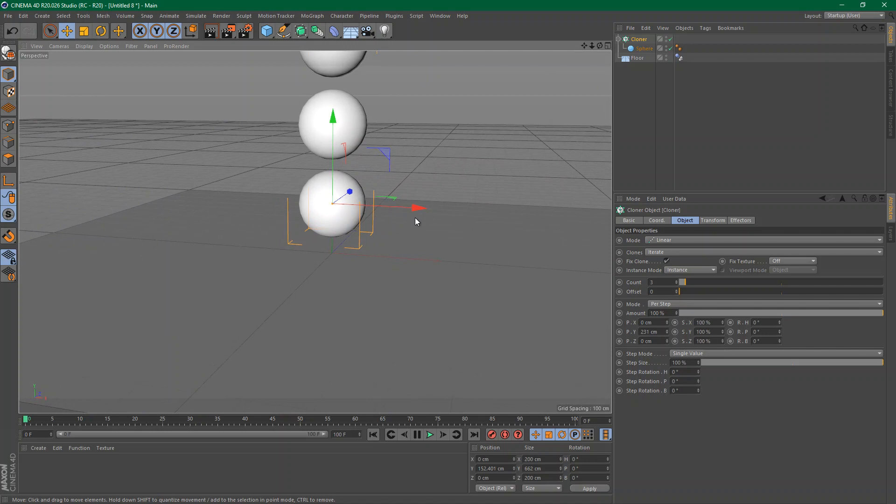
Play the simulation briefly, return to the first frame and check the dynamics tags on the sphere and floor
{"action": "left_click", "coordinate": [430, 435]}
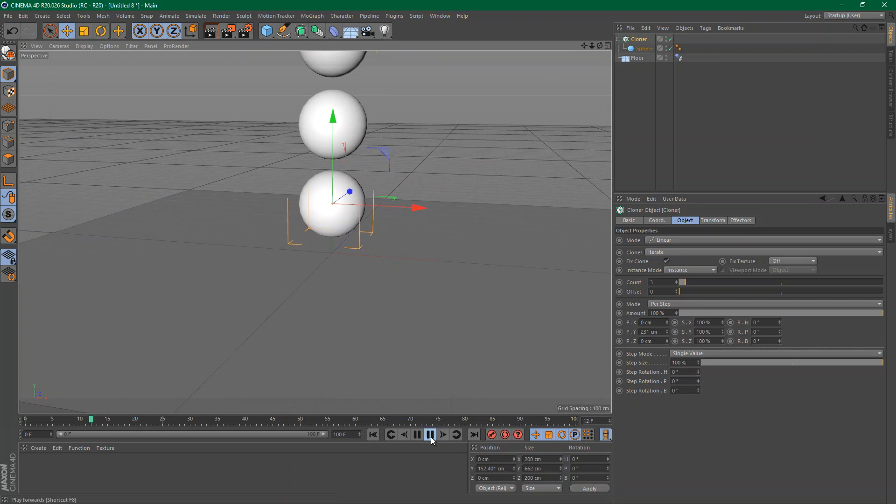
{"action": "left_click", "coordinate": [373, 434]}
{"action": "left_click", "coordinate": [676, 124]}
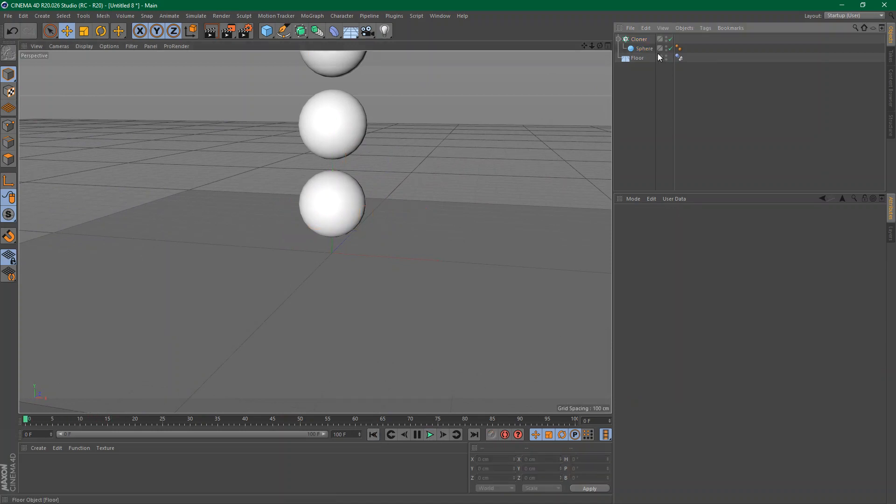
{"action": "left_click", "coordinate": [679, 57]}
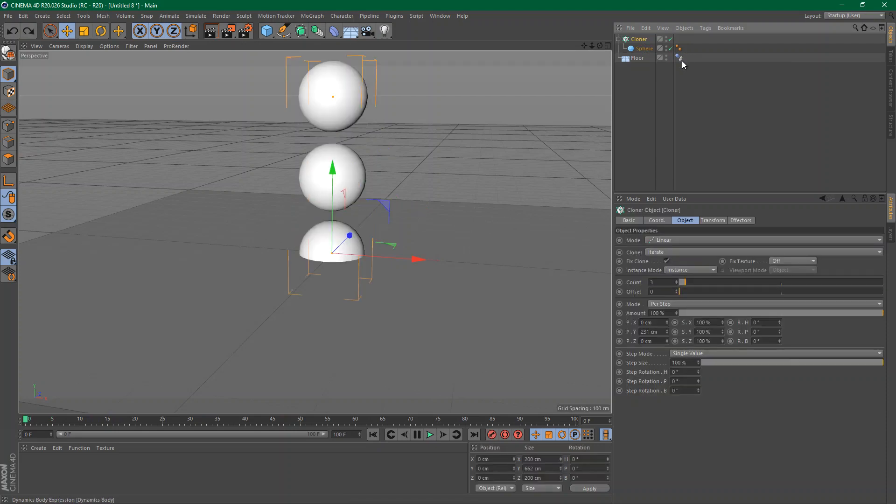
Undo the recent edits to recover the sphere's dynamics tag and give the floor its own collider dynamics tag
{"action": "key", "text": "ctrl+z"}
{"action": "key", "text": "ctrl+z"}
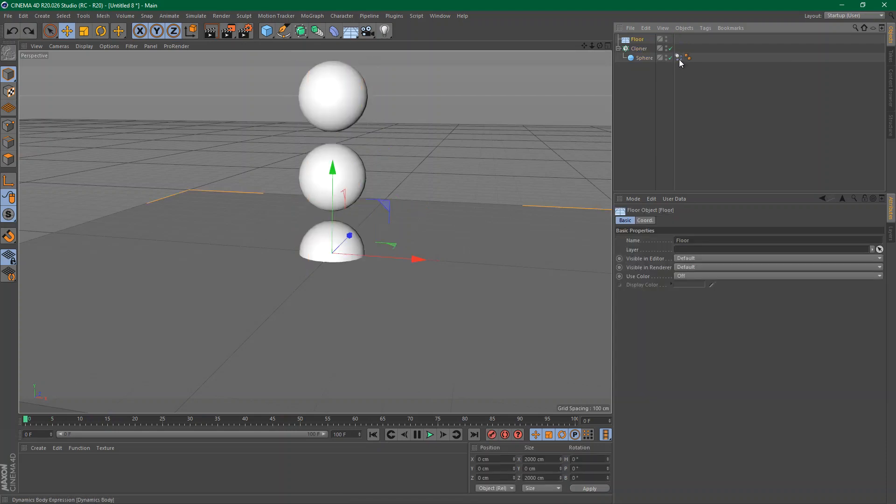
{"action": "key", "text": "ctrl+y"}
{"action": "key", "text": "ctrl+y"}
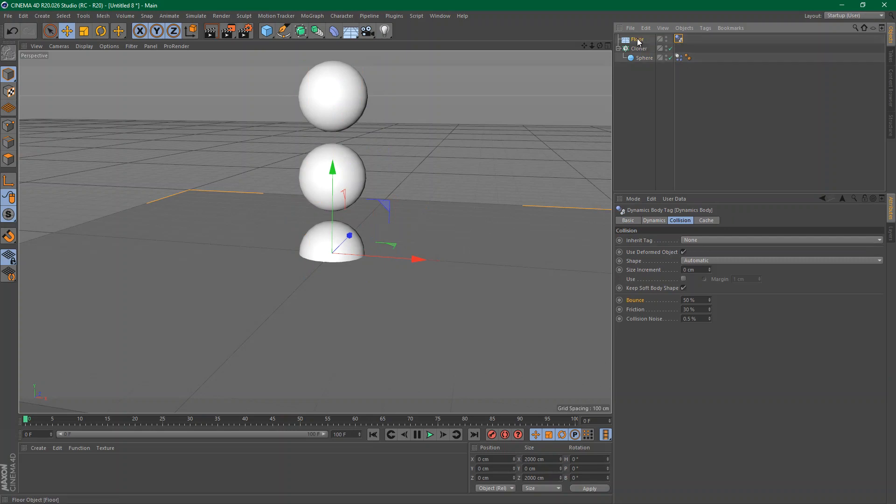
Raise the Cloner to about 155.5 cm in Y with the Floor listed below it, and play the simulation to frame 69
{"action": "left_click", "coordinate": [639, 39]}
{"action": "left_click_drag", "start_coordinate": [329, 171], "coordinate": [333, 118]}
{"action": "left_click", "coordinate": [431, 434]}
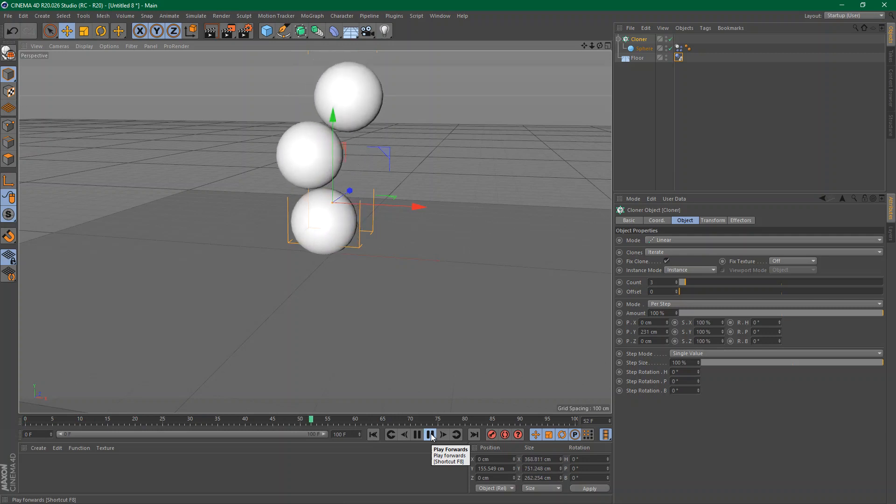
{"action": "left_click", "coordinate": [431, 435]}
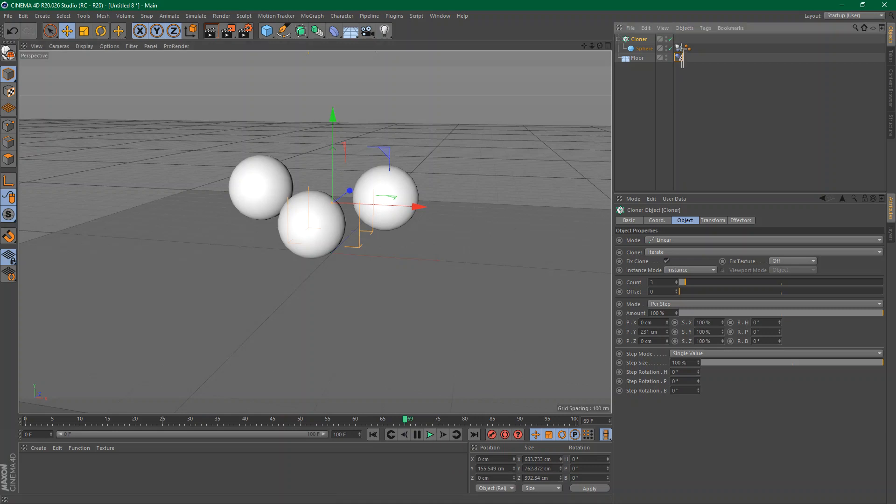
Set Collision Noise to 0% on the dynamics tags of both the sphere and the floor
{"action": "left_click_drag", "start_coordinate": [682, 48], "coordinate": [679, 42]}
{"action": "left_click", "coordinate": [682, 80]}
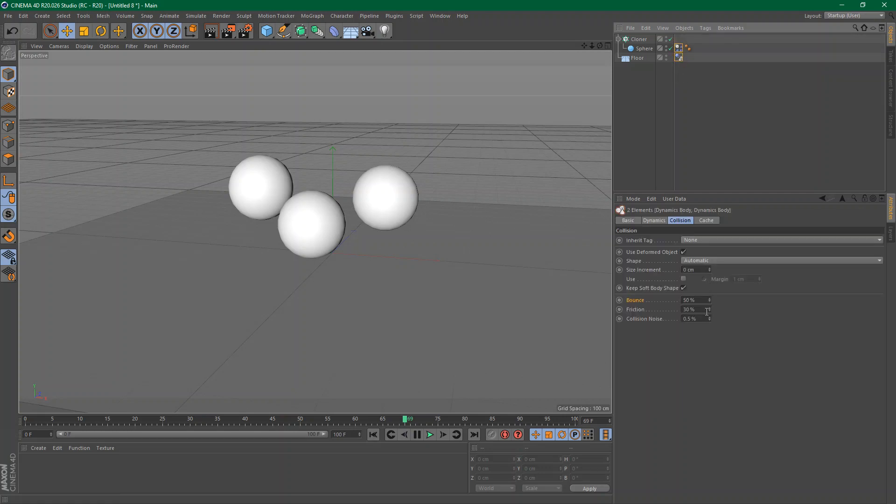
{"action": "left_click", "coordinate": [690, 319]}
{"action": "type", "text": "0"}
{"action": "key", "text": "Return"}
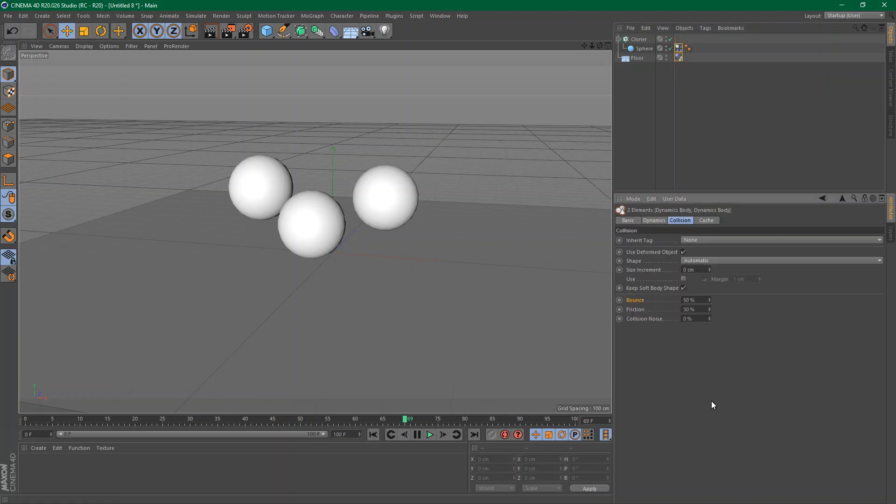
Replay the simulation from the start to about frame 62 and examine how the stacked spheres settle
{"action": "left_click", "coordinate": [373, 434]}
{"action": "left_click", "coordinate": [430, 435]}
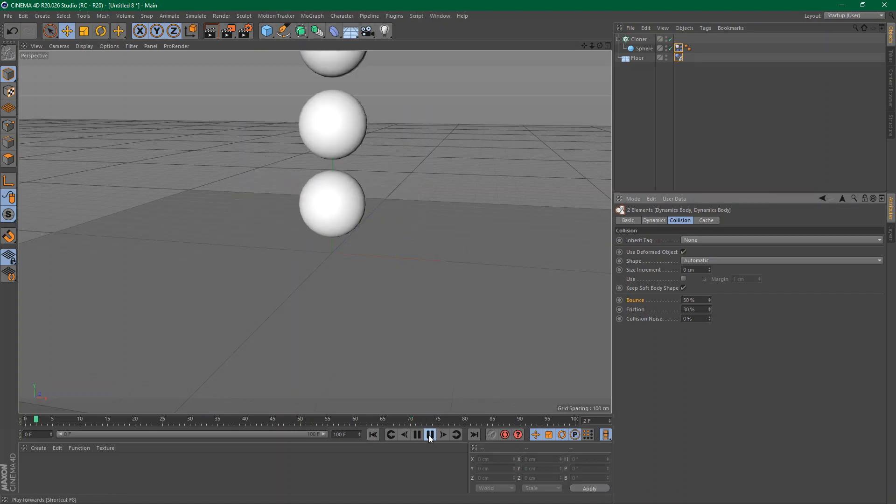
{"action": "left_click", "coordinate": [429, 437]}
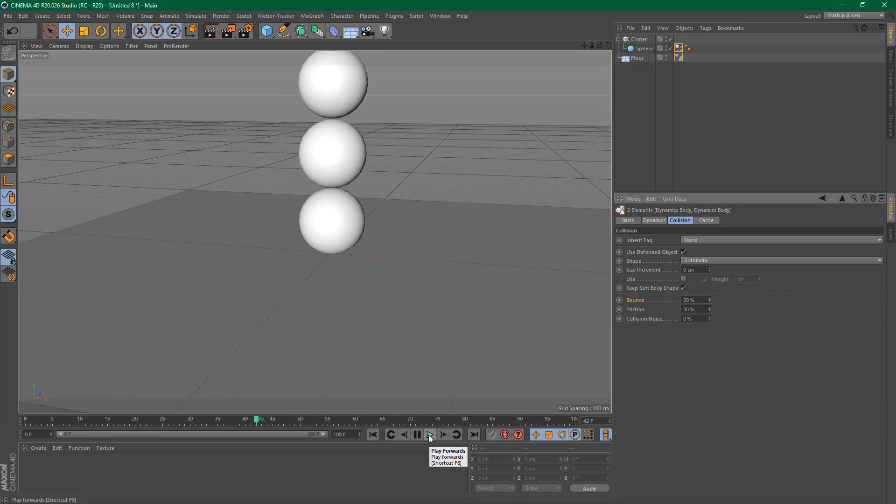
{"action": "left_click", "coordinate": [429, 435]}
{"action": "left_click", "coordinate": [430, 435]}
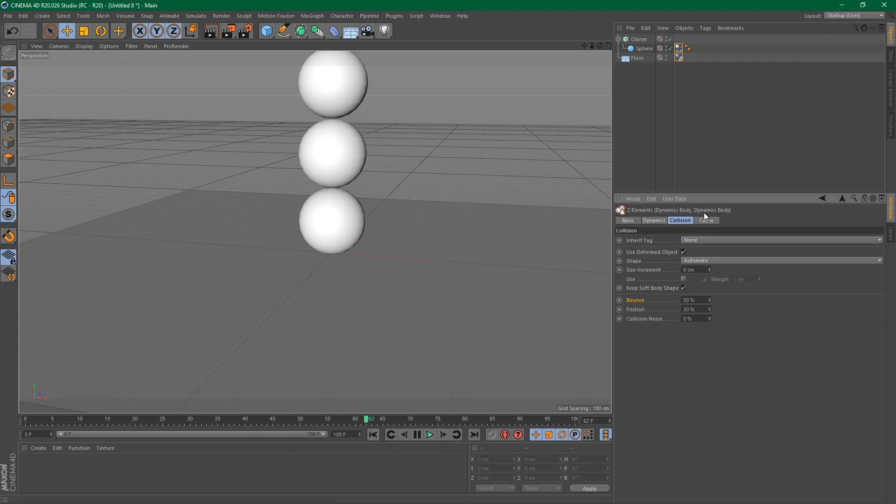
Open the general Dynamics options in the project settings
{"action": "key", "text": "ctrl+d"}
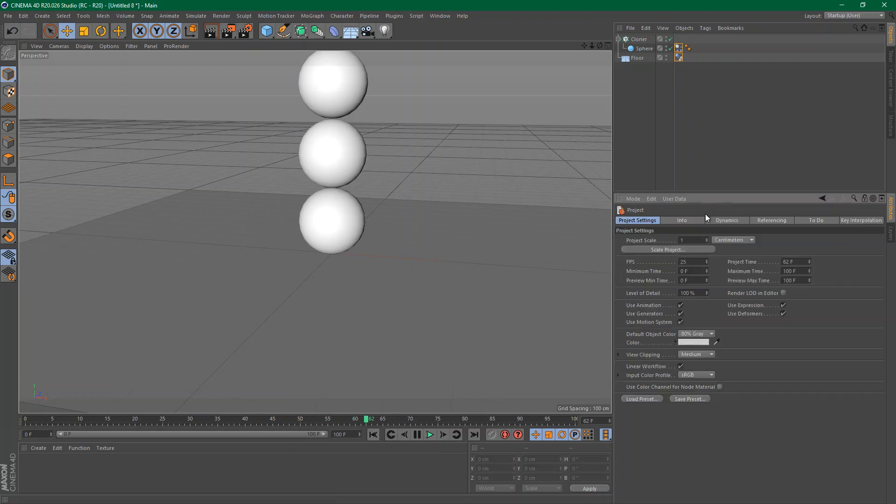
{"action": "left_click", "coordinate": [24, 16]}
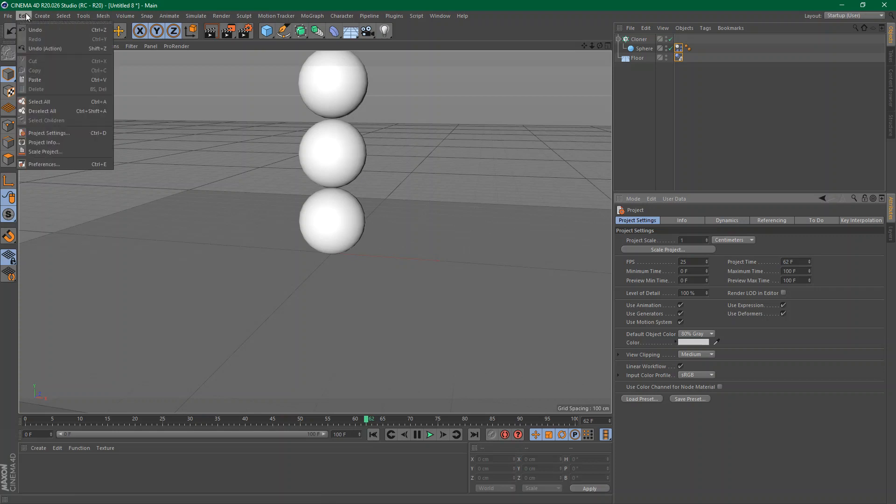
{"action": "left_click", "coordinate": [55, 133]}
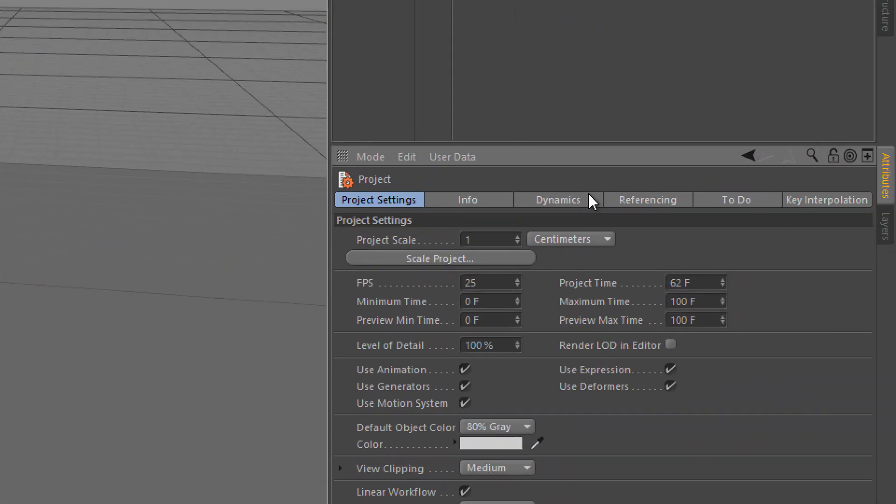
{"action": "left_click", "coordinate": [555, 201]}
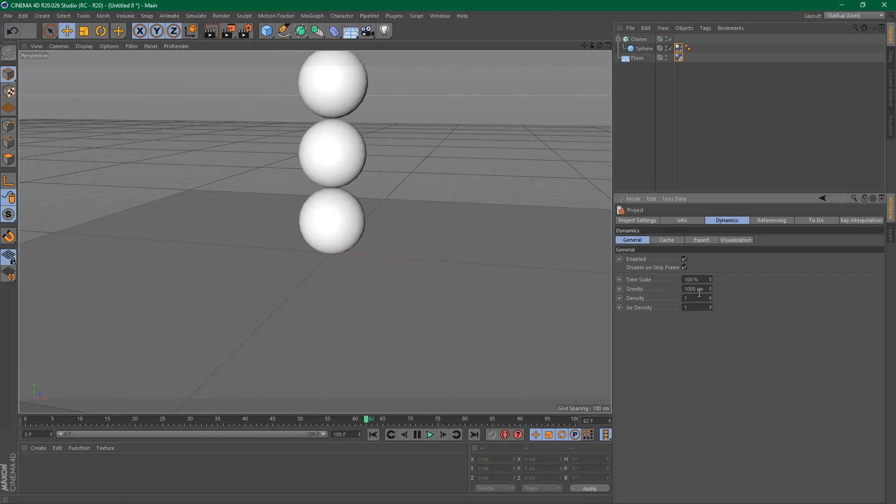
Switch back to the class.c4d domino project
{"action": "key", "text": "v"}
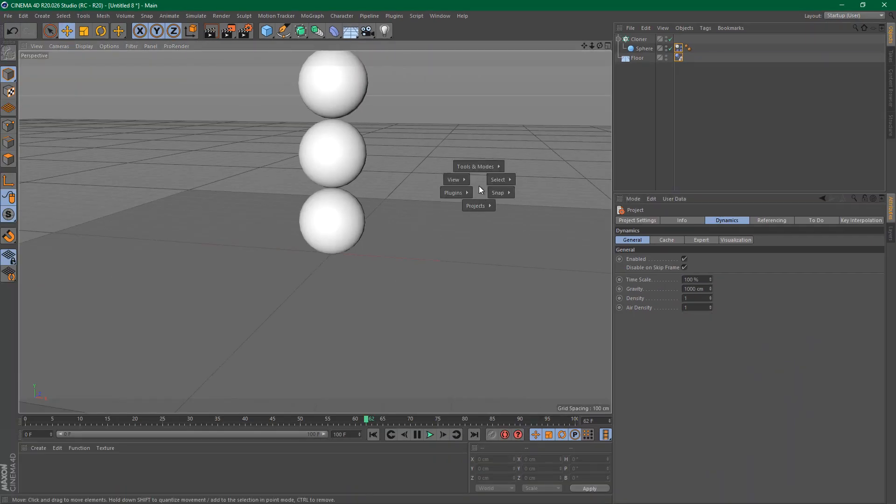
{"action": "mouse_move", "coordinate": [476, 205]}
{"action": "left_click", "coordinate": [479, 235]}
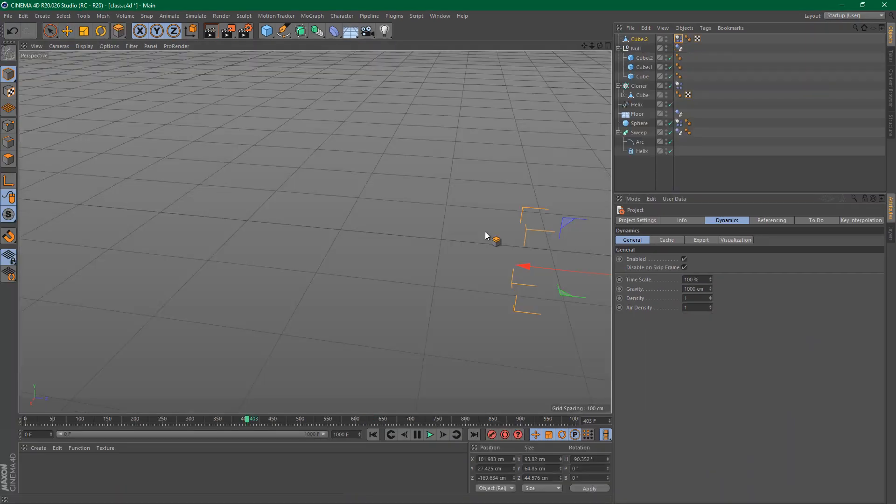
Replay the domino simulation from the start and pause at frame 154 as the first dominoes fall
{"action": "left_click", "coordinate": [373, 435]}
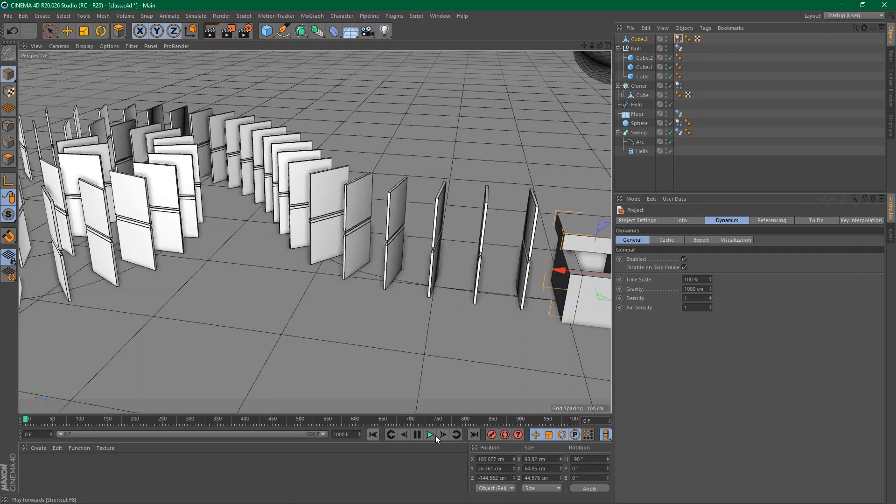
{"action": "left_click", "coordinate": [427, 435]}
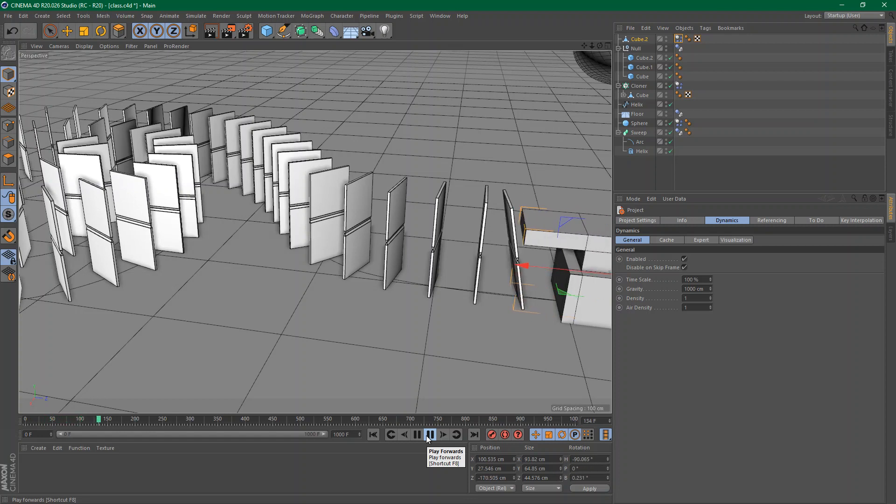
{"action": "left_click", "coordinate": [427, 436]}
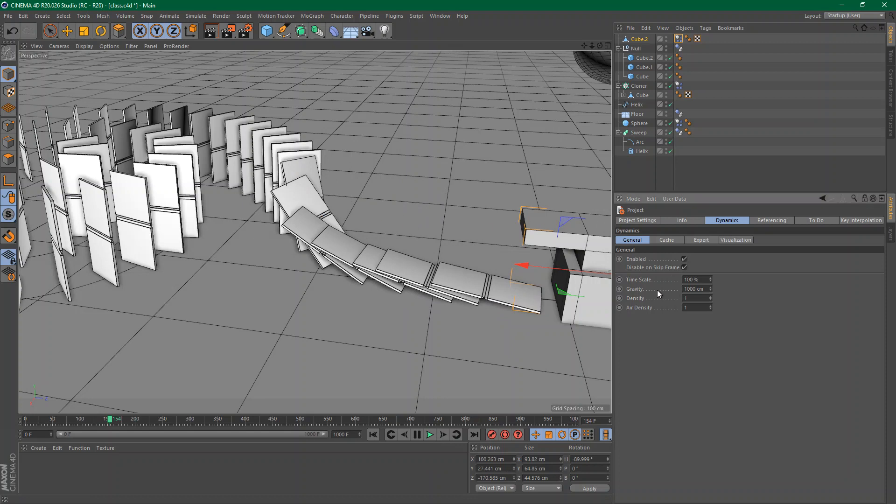
Keyframe the dynamics Time Scale at 100% on frame 154 and set it to 25% at frame 172
{"action": "left_click", "coordinate": [620, 280]}
{"action": "left_click_drag", "start_coordinate": [125, 418], "coordinate": [120, 420]}
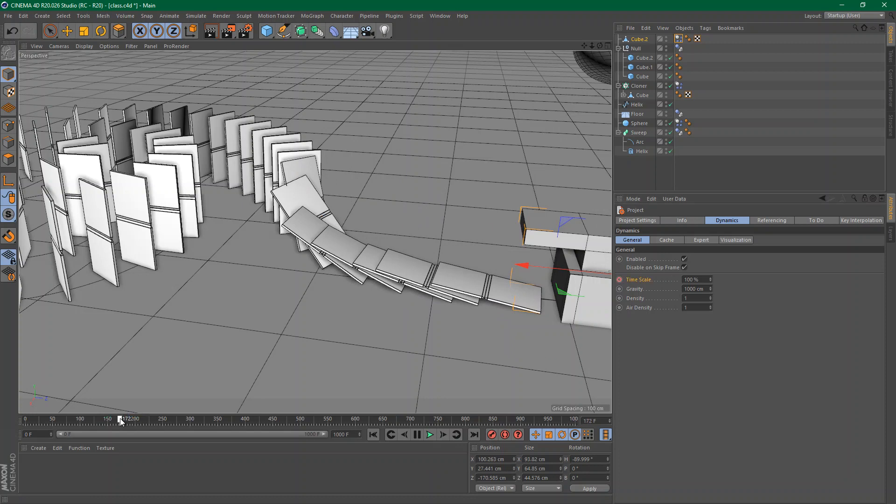
{"action": "left_click", "coordinate": [703, 280]}
{"action": "type", "text": "25"}
{"action": "key", "text": "Return"}
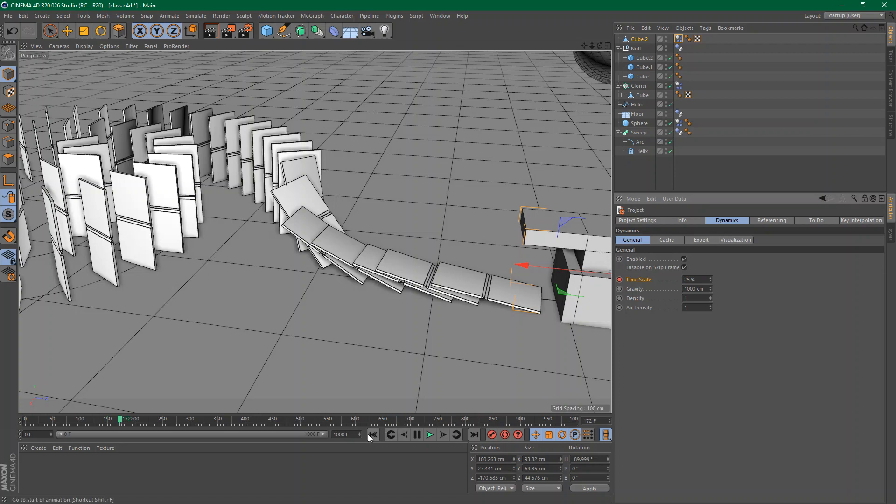
Replay the domino simulation from the start, examine the slowed-down fall around the spiral, and pause at frame 299
{"action": "left_click", "coordinate": [373, 434]}
{"action": "left_click", "coordinate": [430, 434]}
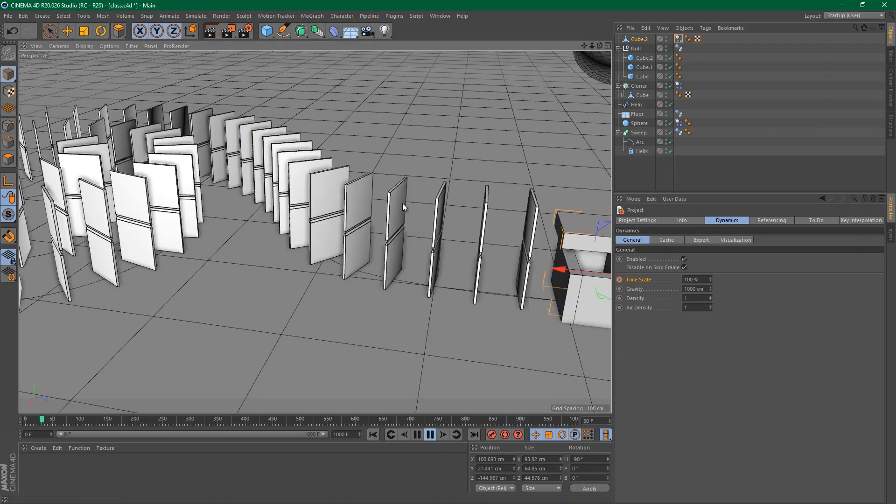
{"action": "scroll", "coordinate": [352, 238], "scroll_direction": "down", "scroll_amount": 5}
{"action": "left_click_drag", "start_coordinate": [351, 238], "coordinate": [438, 254], "text": "alt"}
{"action": "scroll", "coordinate": [407, 255], "scroll_direction": "up", "scroll_amount": 3}
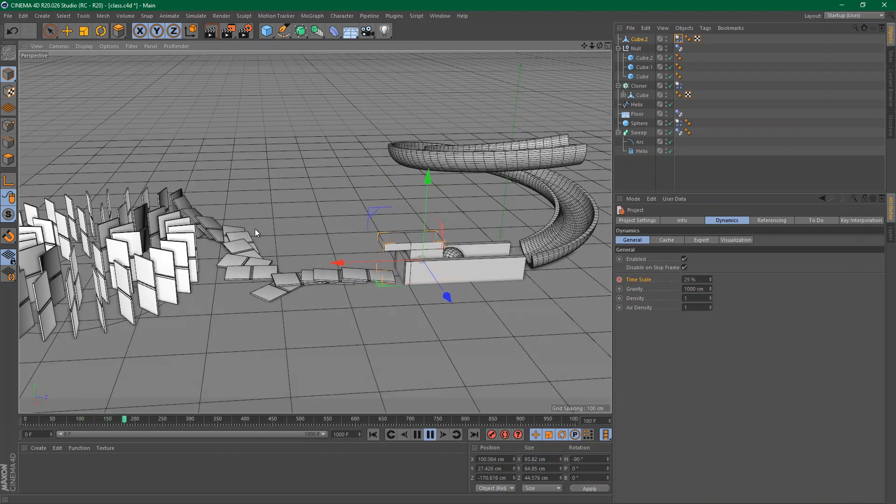
{"action": "middle_click_drag", "start_coordinate": [161, 226], "coordinate": [343, 225], "text": "alt"}
{"action": "left_click_drag", "start_coordinate": [341, 226], "coordinate": [330, 266], "text": "alt"}
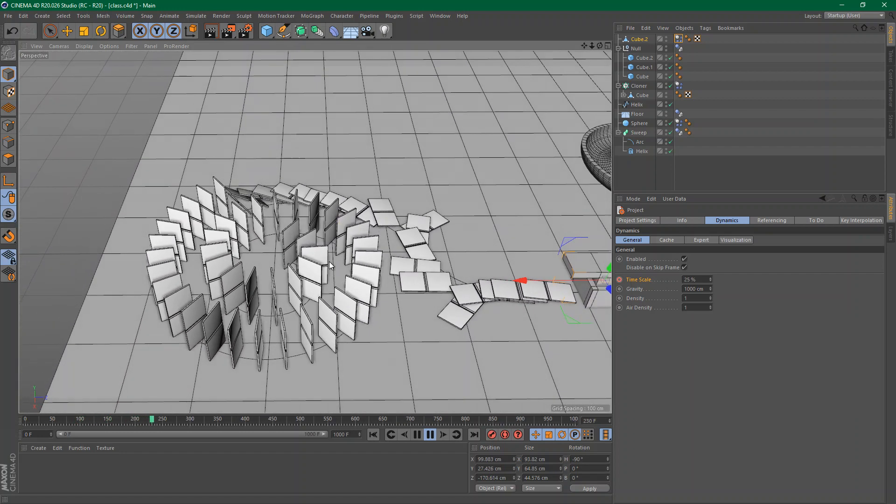
{"action": "left_click", "coordinate": [430, 435]}
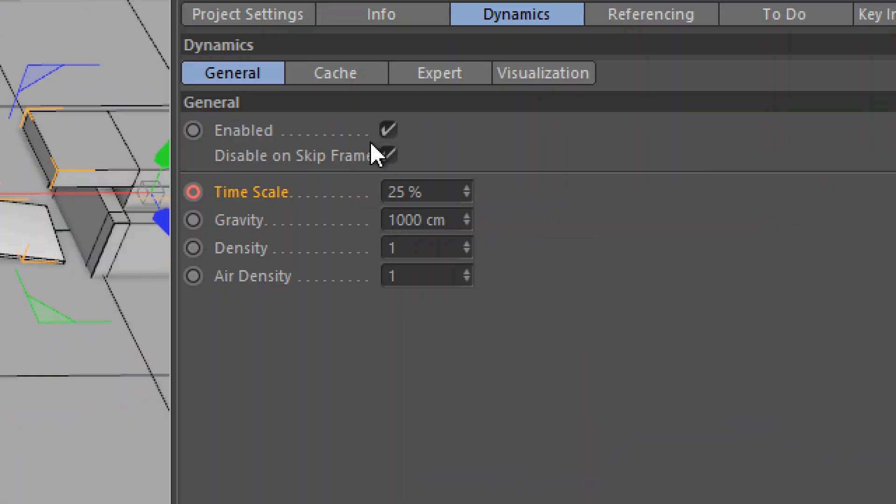
In the Expert dynamics settings, set Steps per Frame to 50 and Maximum Solver Iterations per Step to 50
{"action": "left_click", "coordinate": [472, 71]}
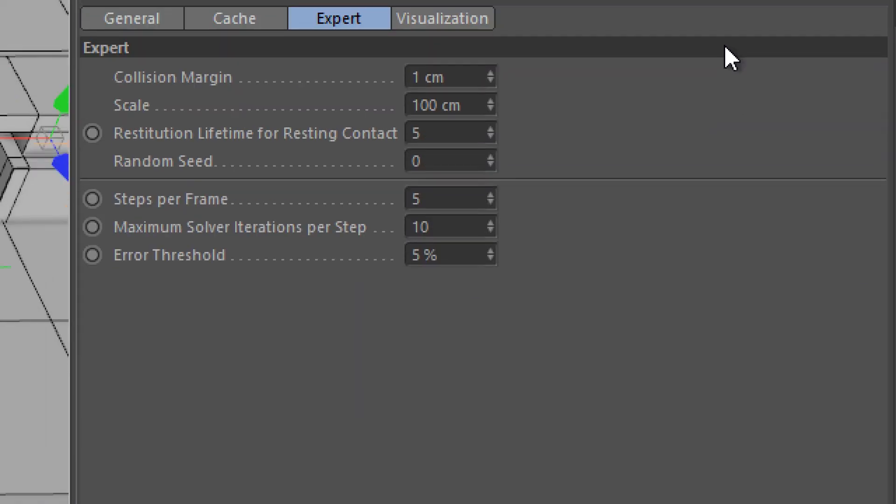
{"action": "left_click", "coordinate": [460, 193]}
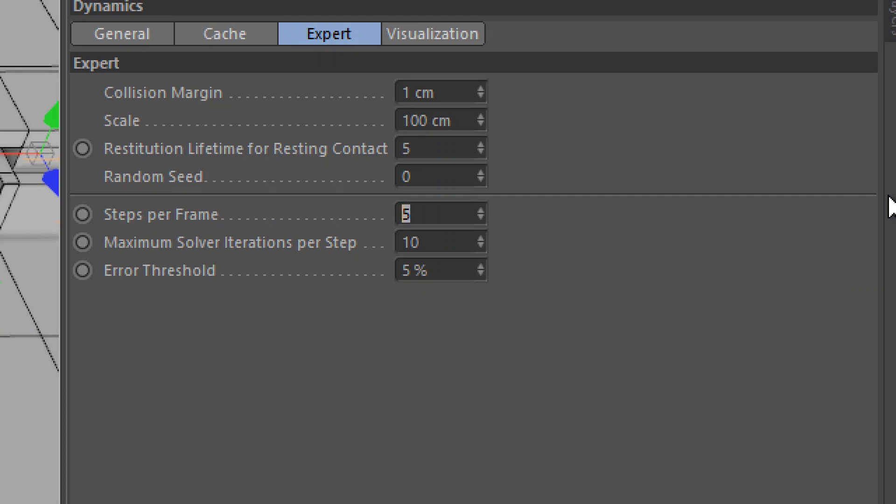
{"action": "type", "text": "50"}
{"action": "key", "text": "Tab"}
{"action": "type", "text": "50"}
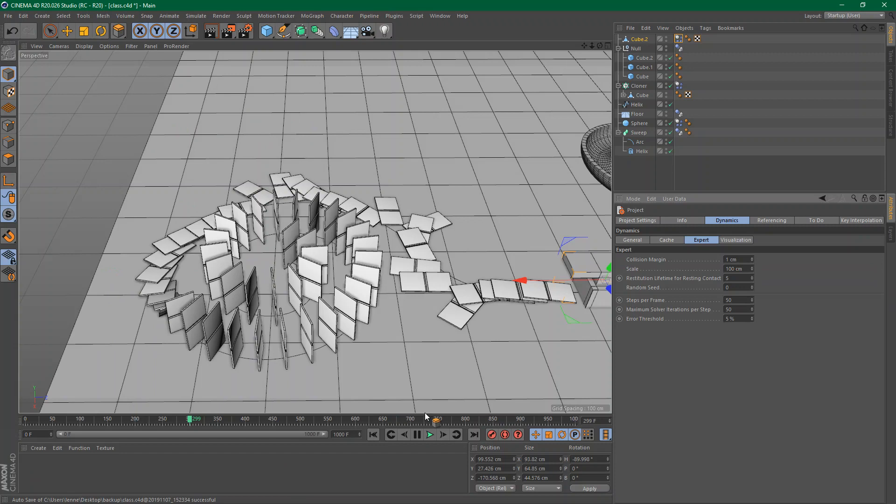
Replay the simulation from the start with the new solver accuracy, inspect the falling dominoes, and pause at frame 544
{"action": "left_click", "coordinate": [373, 434]}
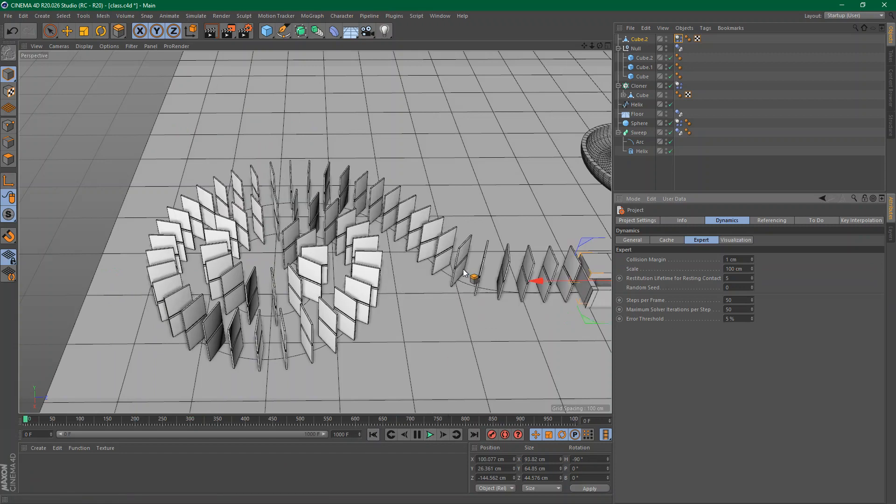
{"action": "left_click_drag", "start_coordinate": [464, 269], "coordinate": [420, 367], "text": "alt"}
{"action": "left_click", "coordinate": [431, 434]}
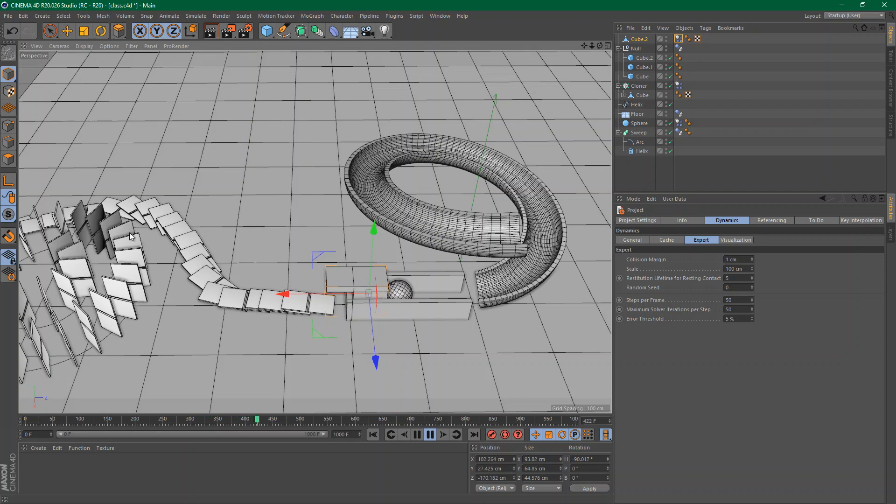
{"action": "middle_click_drag", "start_coordinate": [133, 237], "coordinate": [386, 228], "text": "alt"}
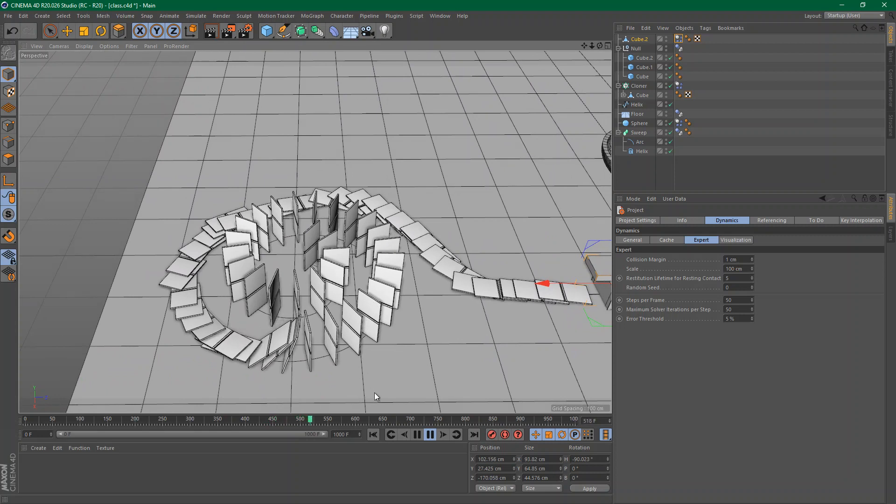
{"action": "key", "text": "F8"}
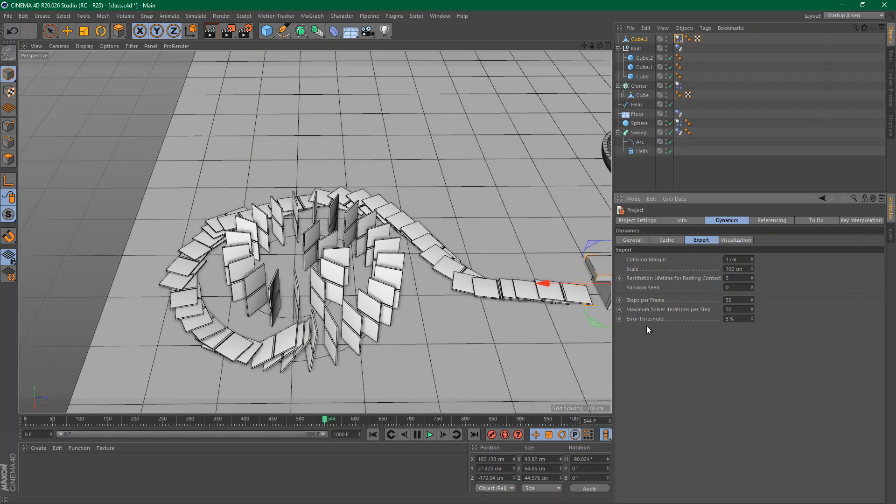
Frame the track and all dominoes from an angled view, replay from the first frame and pause at frame 231
{"action": "left_click", "coordinate": [372, 435]}
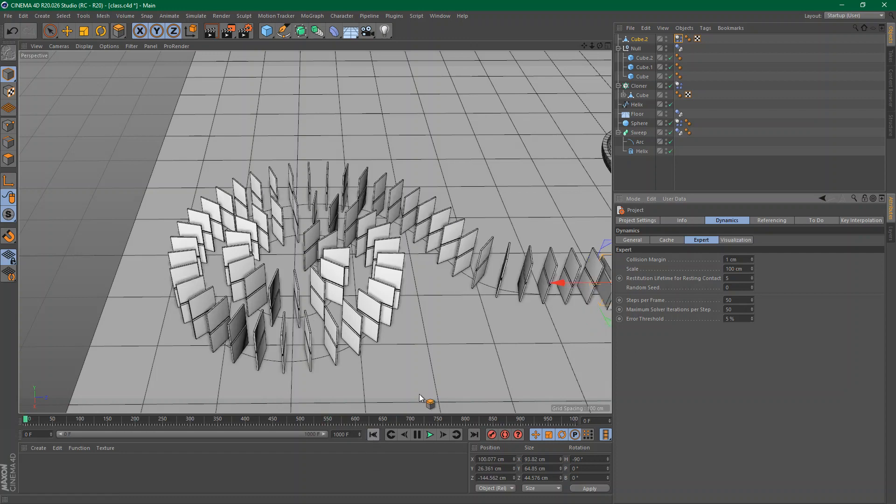
{"action": "right_click_drag", "start_coordinate": [530, 263], "coordinate": [480, 265], "text": "alt"}
{"action": "middle_click_drag", "start_coordinate": [479, 265], "coordinate": [326, 267], "text": "alt"}
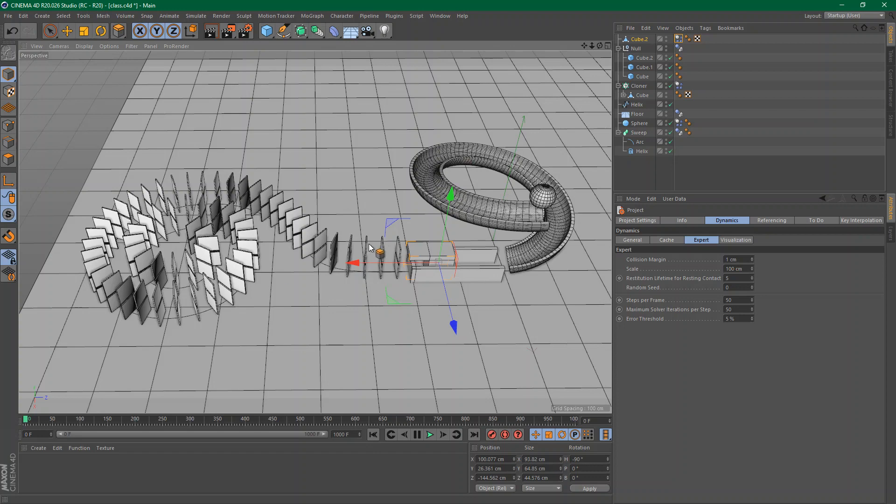
{"action": "left_click_drag", "start_coordinate": [364, 239], "coordinate": [376, 306], "text": "alt"}
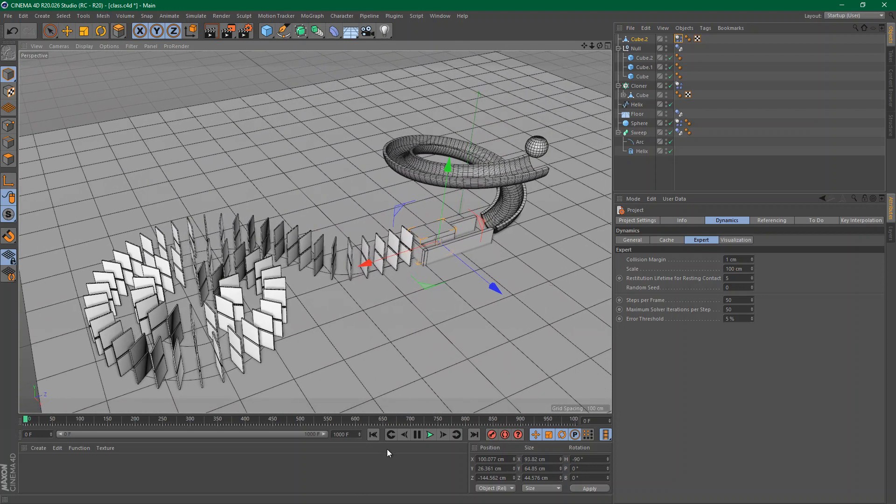
{"action": "left_click", "coordinate": [434, 435]}
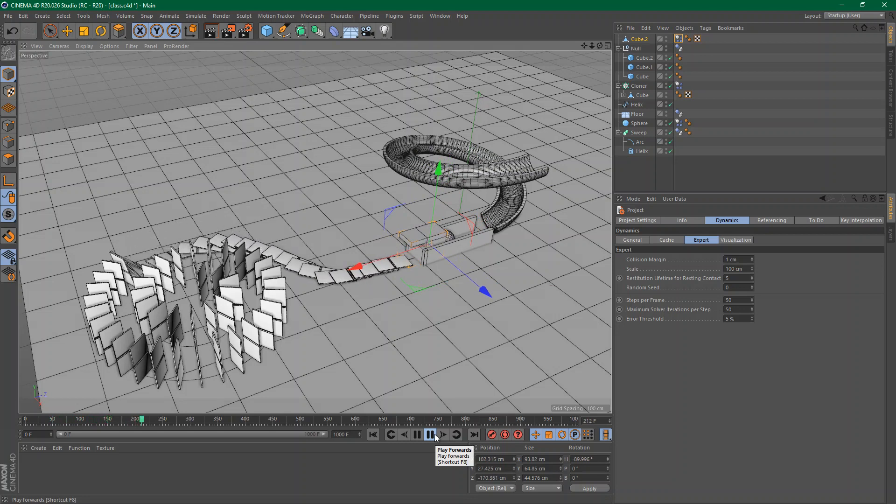
{"action": "left_click", "coordinate": [435, 435]}
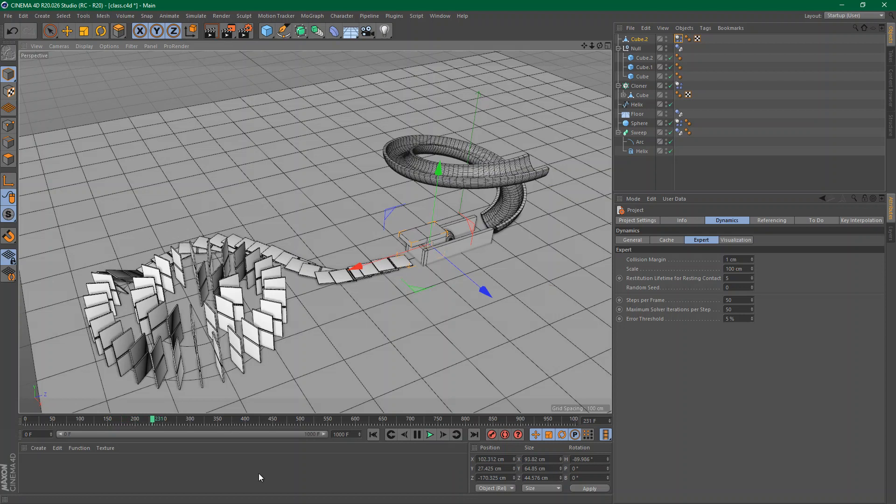
Set the project's end frame to 230 F and return to the start of the animation
{"action": "double_click", "coordinate": [354, 434]}
{"action": "type", "text": "2"}
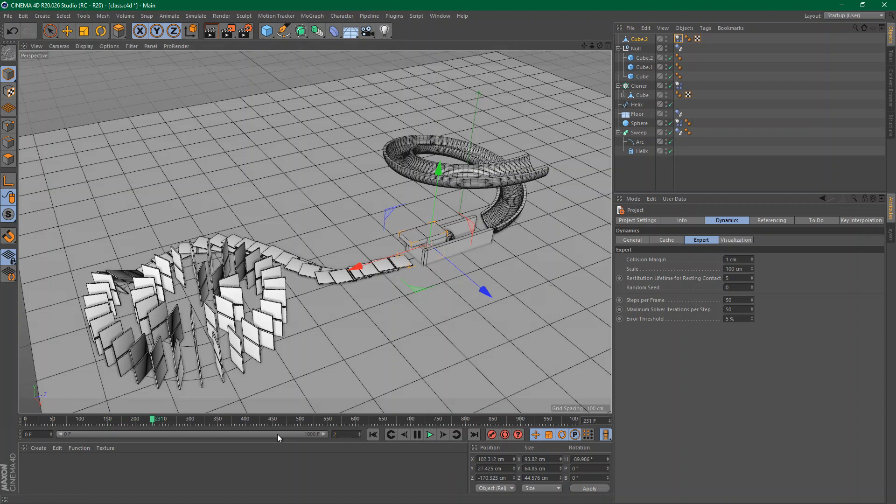
{"action": "type", "text": "30 F"}
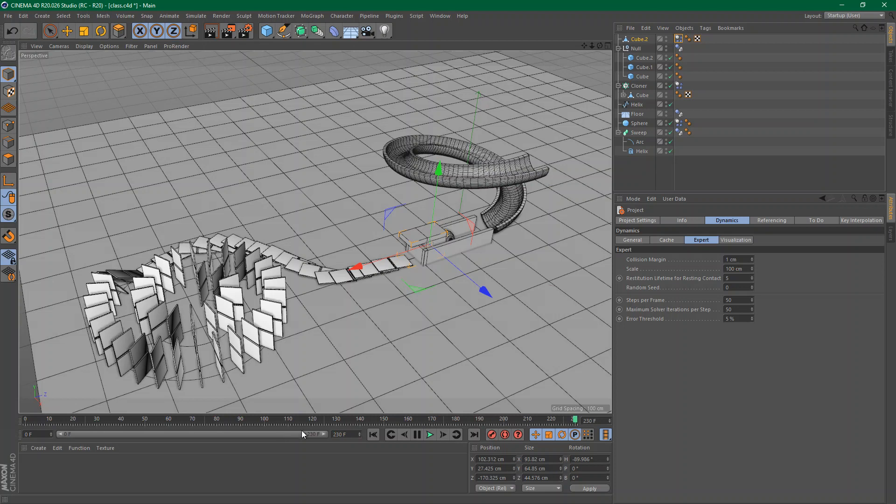
{"action": "left_click", "coordinate": [374, 435]}
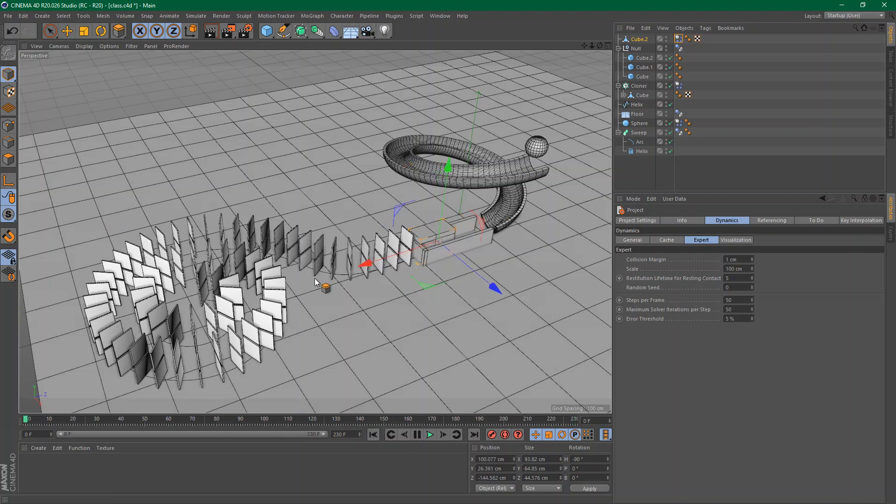
Bake all dynamics to cache from the Dynamics Body tag of the top-level Cube.2
{"action": "left_click", "coordinate": [680, 39]}
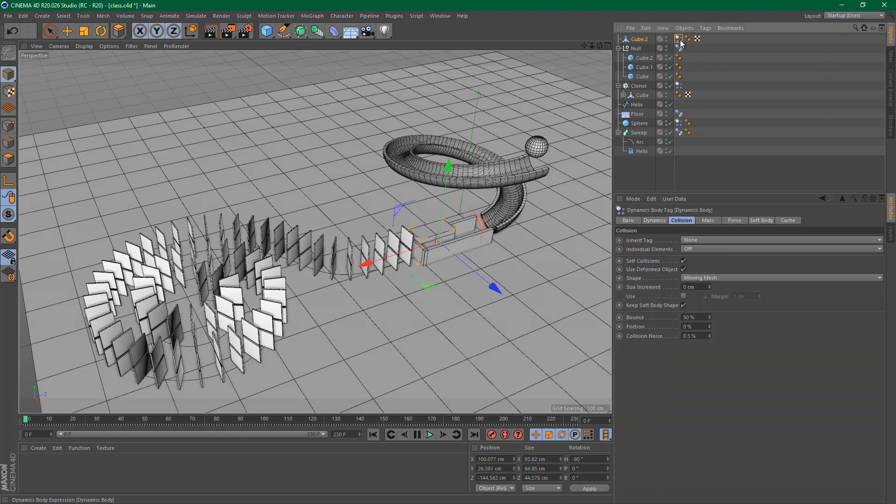
{"action": "left_click", "coordinate": [788, 220]}
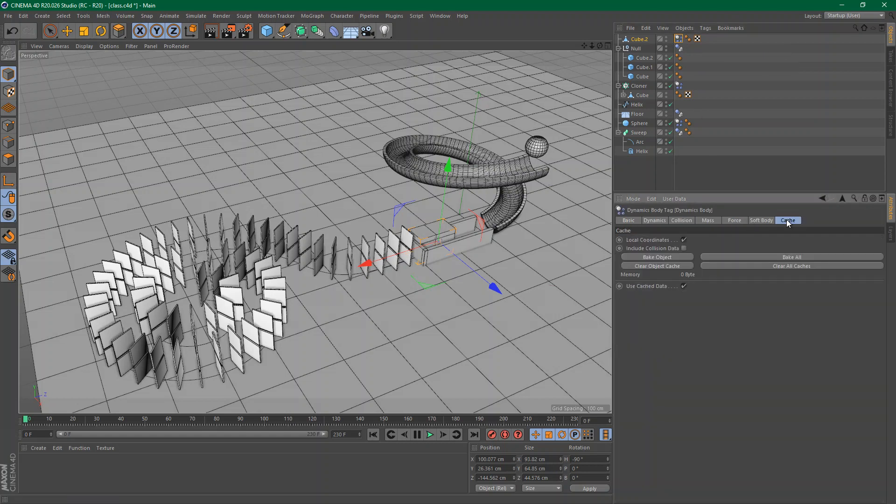
{"action": "left_click", "coordinate": [752, 256]}
Play the baked simulation briefly and scrub the timeline to frame 157 to check the cached motion
{"action": "left_click", "coordinate": [430, 434]}
{"action": "left_click", "coordinate": [431, 434]}
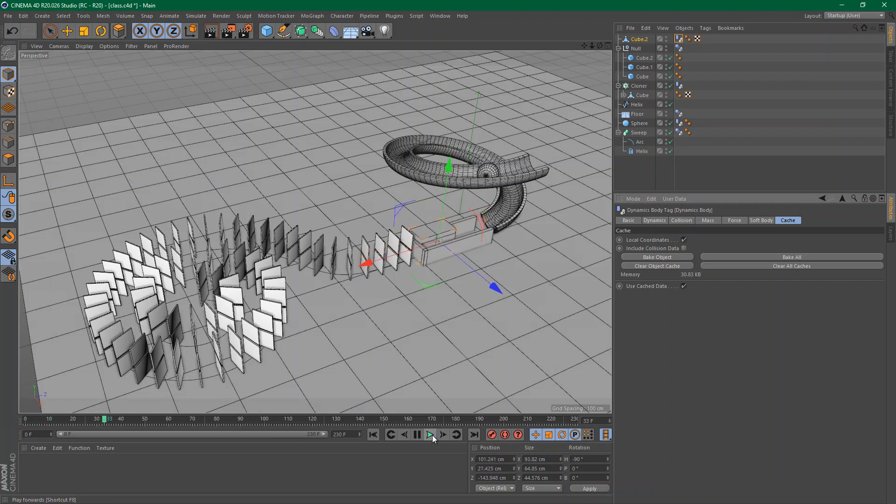
{"action": "left_click_drag", "start_coordinate": [106, 421], "coordinate": [401, 416]}
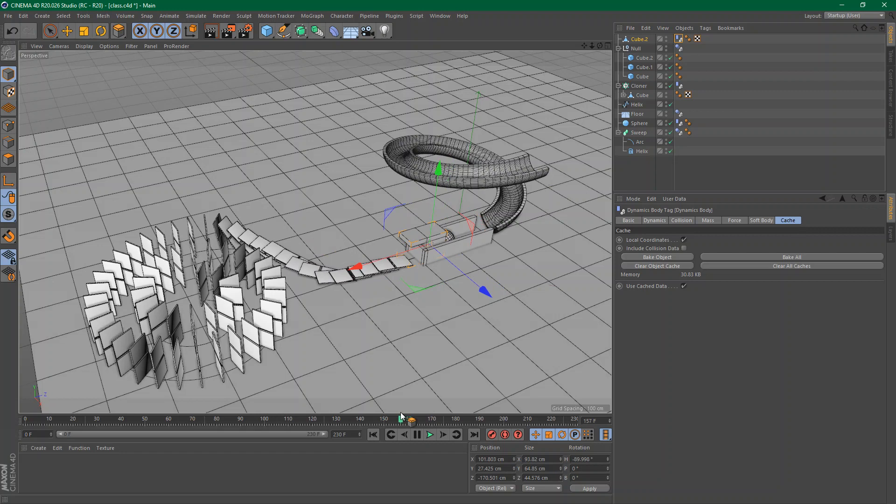
Change the renderer to Hardware OpenGL in the render settings
{"action": "left_click", "coordinate": [245, 31]}
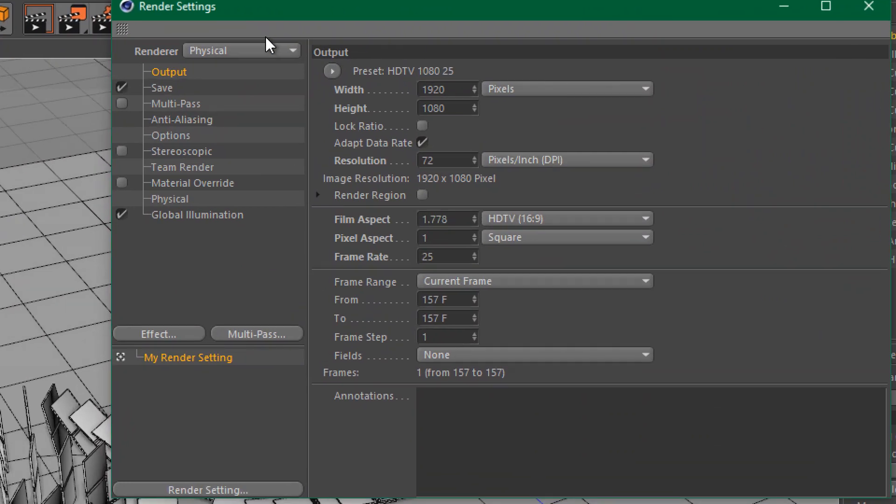
{"action": "left_click", "coordinate": [322, 48]}
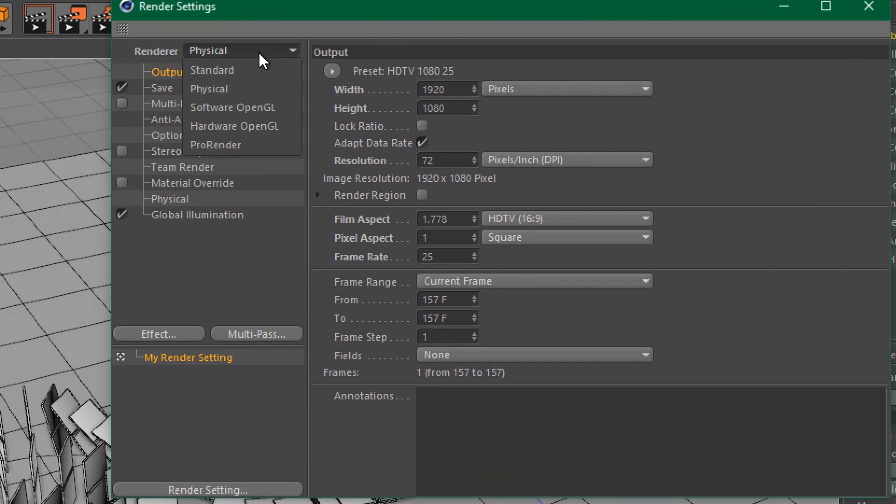
{"action": "left_click", "coordinate": [261, 127]}
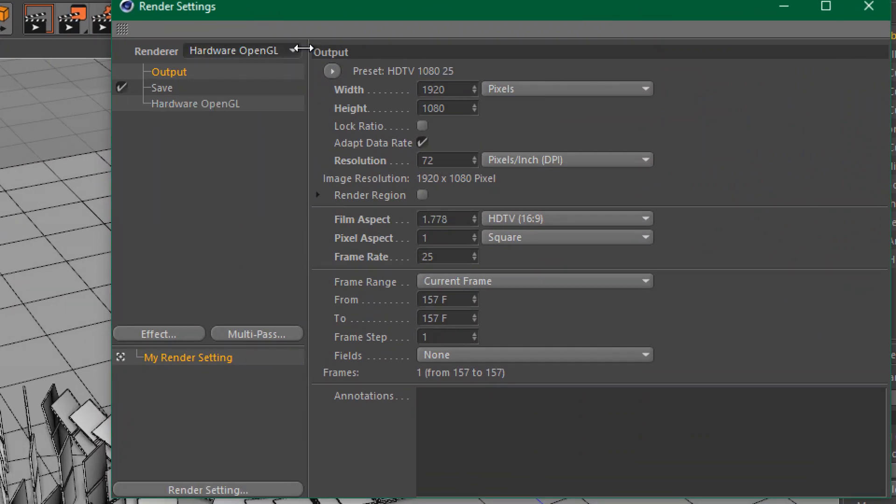
Enable Enhanced OpenGL, SSAO, Reflections and Shadows for the Hardware OpenGL renderer, set Anti-Aliasing to 8, and close the render settings
{"action": "left_click", "coordinate": [205, 103]}
{"action": "left_click", "coordinate": [480, 94]}
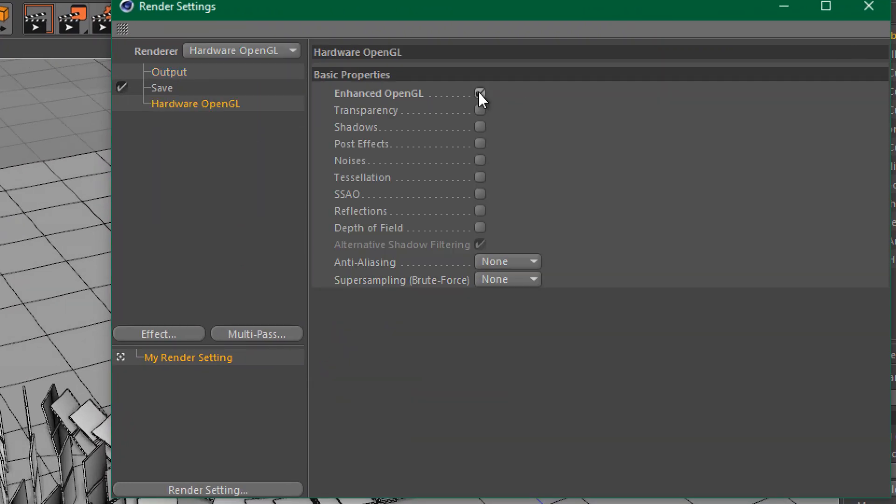
{"action": "left_click", "coordinate": [482, 192]}
{"action": "left_click", "coordinate": [481, 211]}
{"action": "left_click", "coordinate": [481, 128]}
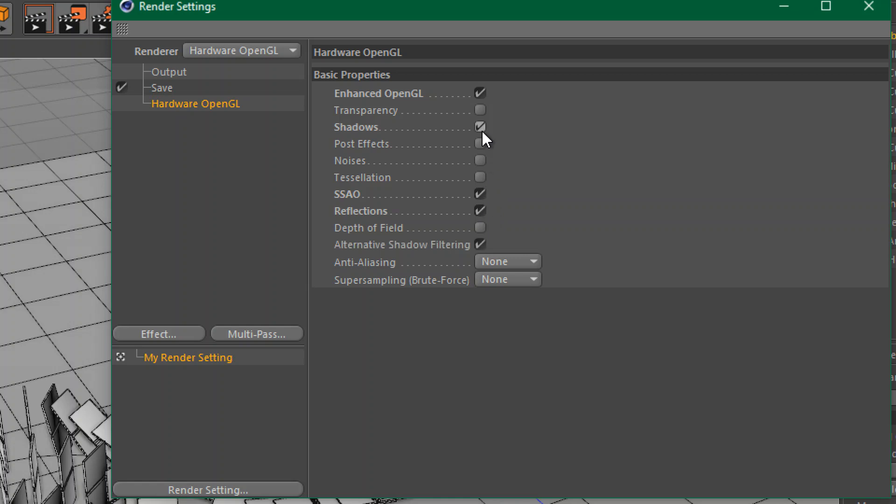
{"action": "left_click", "coordinate": [479, 263]}
{"action": "left_click", "coordinate": [522, 336]}
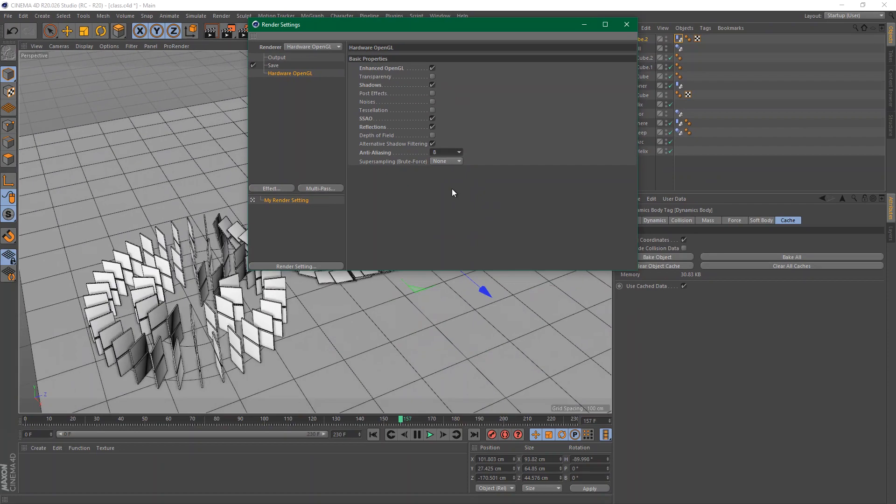
{"action": "left_click", "coordinate": [627, 25]}
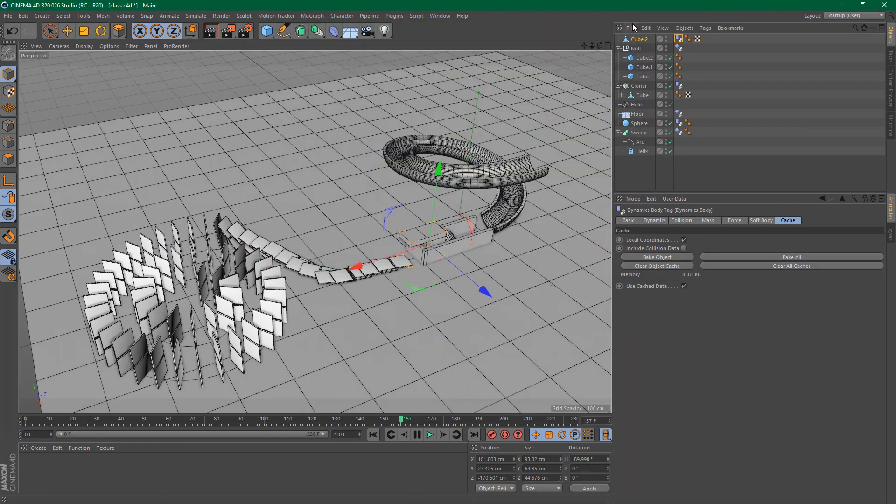
Start making a preview and set its preview mode to Hardware OpenGL Preview
{"action": "left_click", "coordinate": [229, 31]}
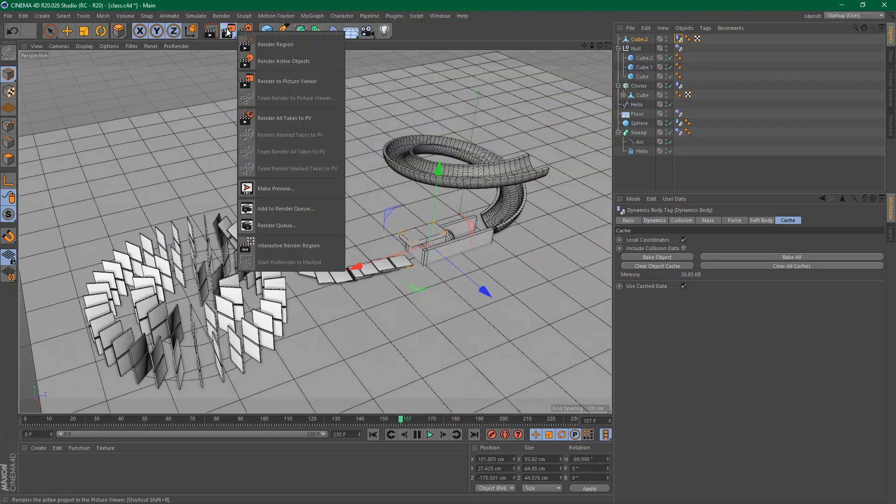
{"action": "left_click", "coordinate": [287, 187]}
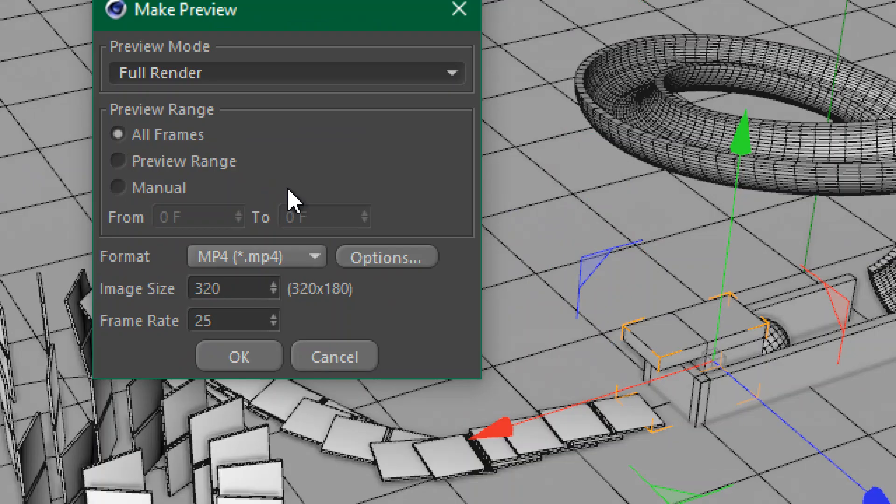
{"action": "left_click", "coordinate": [250, 79]}
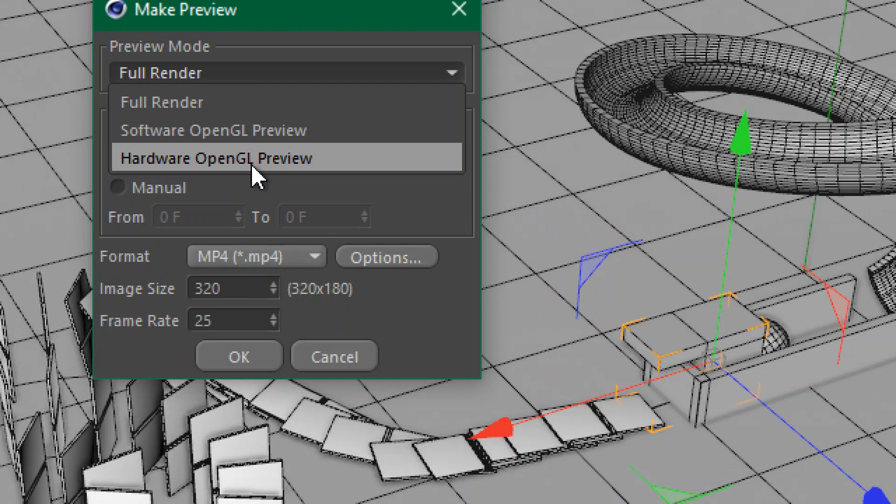
{"action": "left_click", "coordinate": [253, 116]}
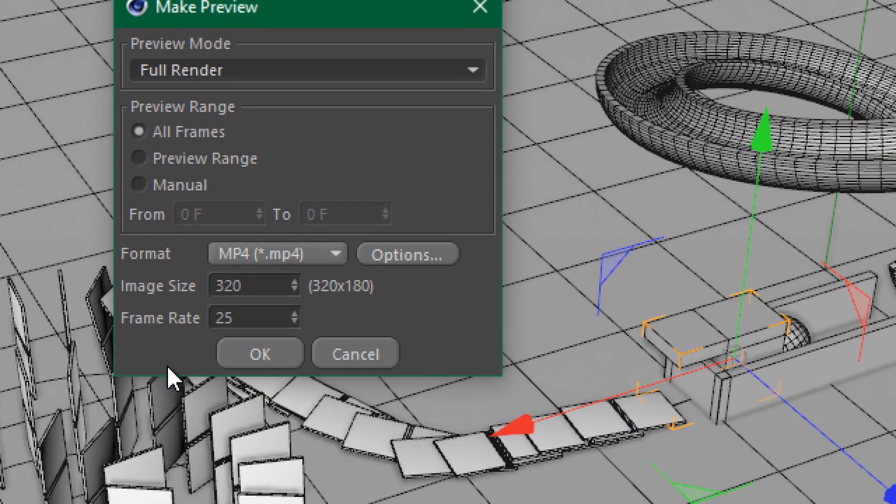
{"action": "left_click", "coordinate": [256, 76]}
{"action": "left_click", "coordinate": [288, 159]}
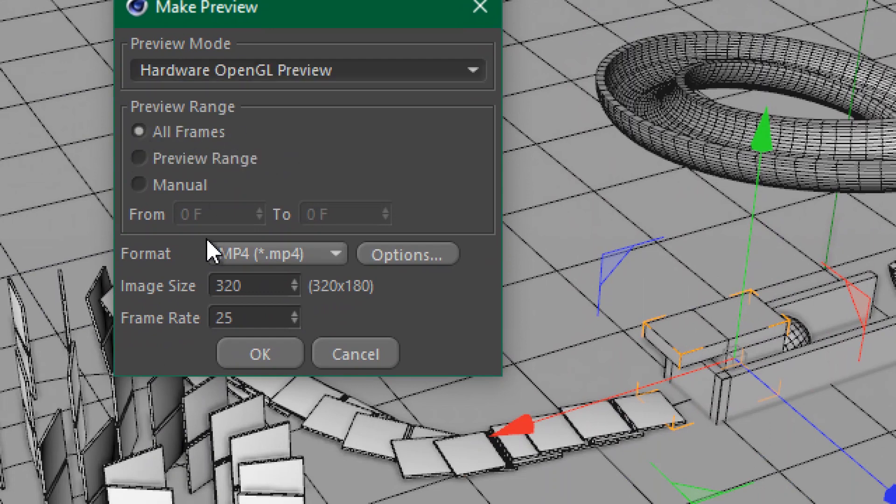
Set the preview image size to 1920 and render all frames as an MP4
{"action": "left_click", "coordinate": [278, 282]}
{"action": "type", "text": "1920"}
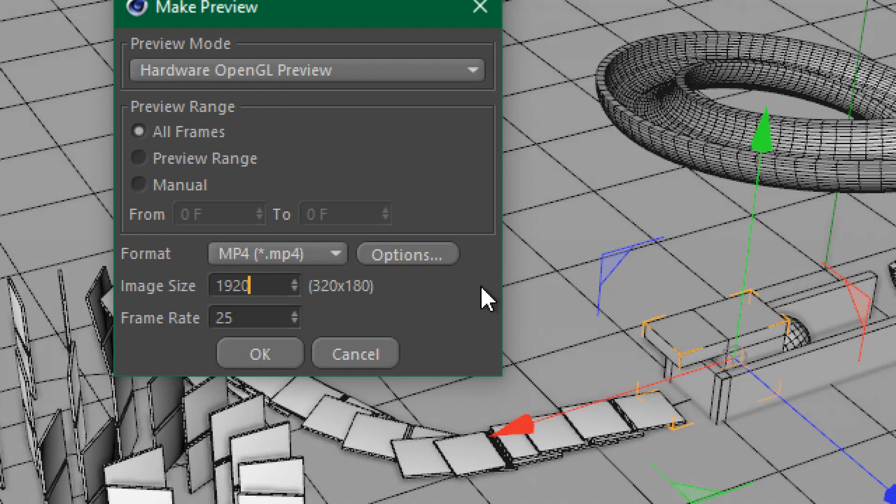
{"action": "key", "text": "Return"}
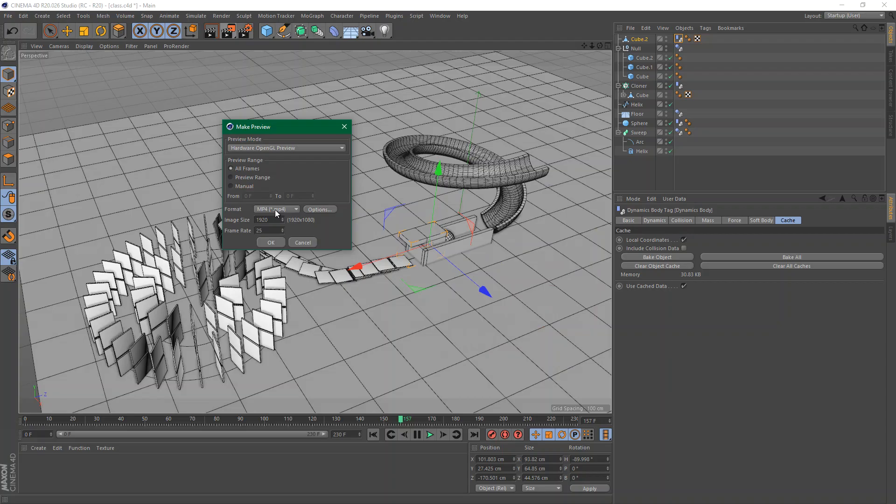
{"action": "left_click", "coordinate": [270, 242]}
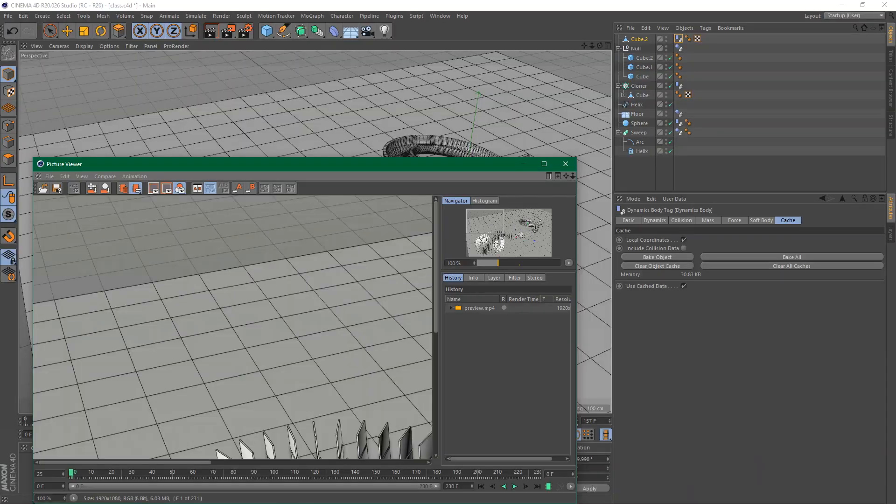
Move the Picture Viewer higher, scrub the preview to frame 118, and inspect the falling dominoes
{"action": "left_click_drag", "start_coordinate": [349, 161], "coordinate": [482, 45]}
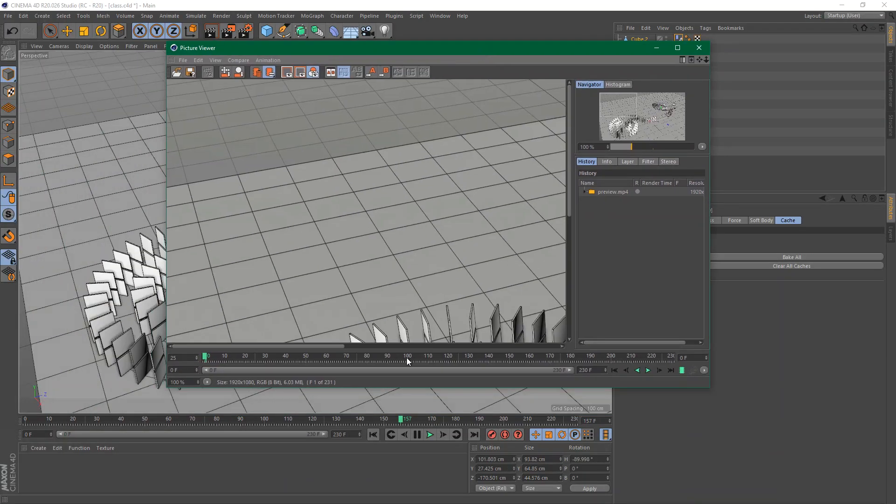
{"action": "left_click_drag", "start_coordinate": [205, 356], "coordinate": [444, 359]}
{"action": "left_click_drag", "start_coordinate": [253, 153], "coordinate": [198, 141]}
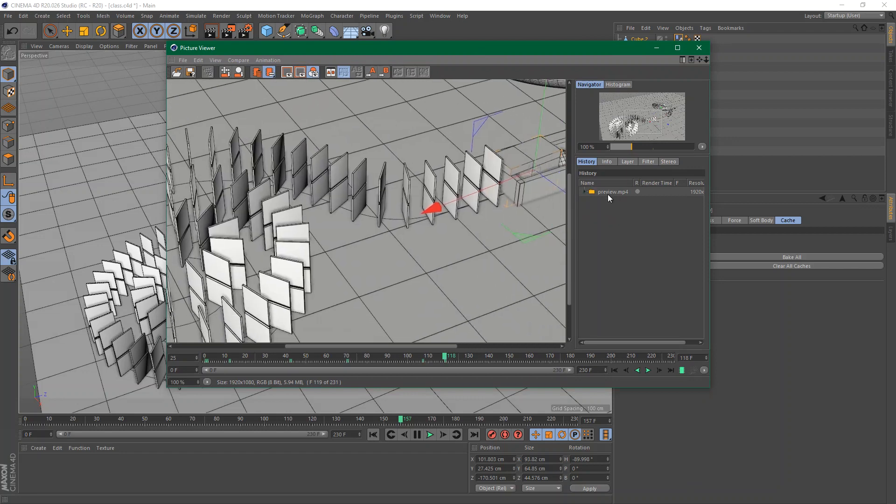
Show preview.mp4 in File Explorer and try to copy it to the Desktop, dismissing the replace prompt
{"action": "right_click", "coordinate": [608, 194]}
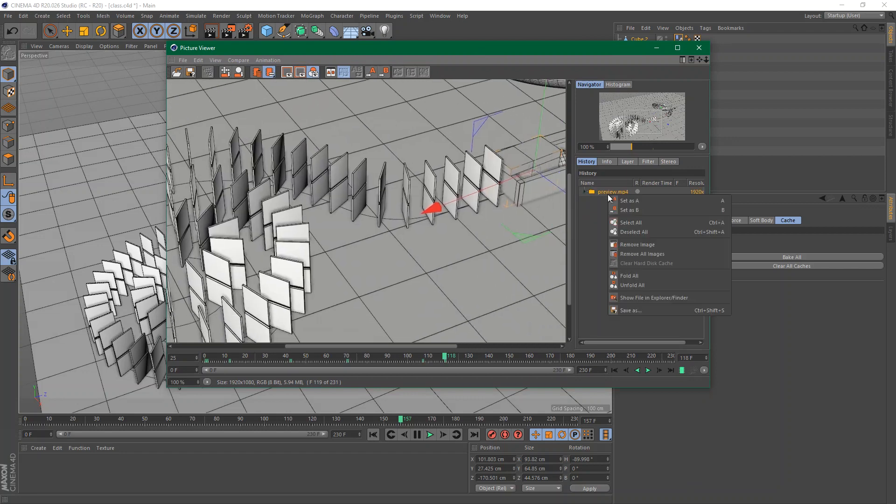
{"action": "left_click", "coordinate": [661, 298]}
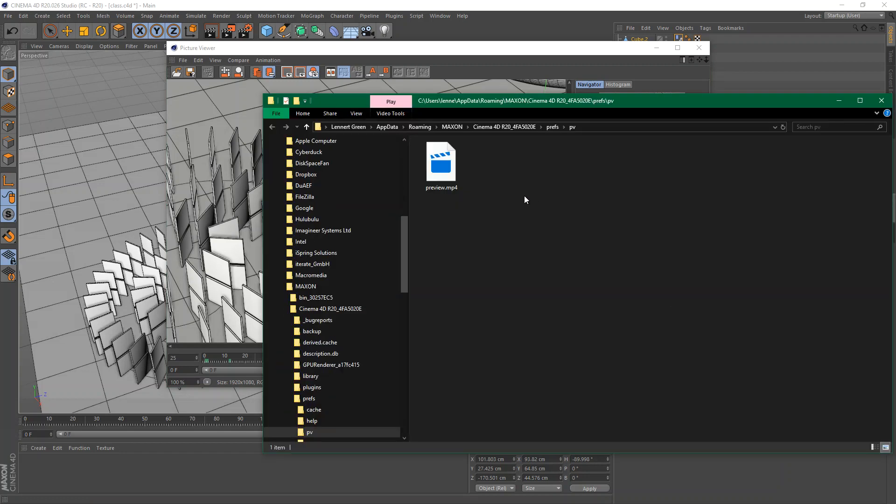
{"action": "left_click", "coordinate": [441, 164]}
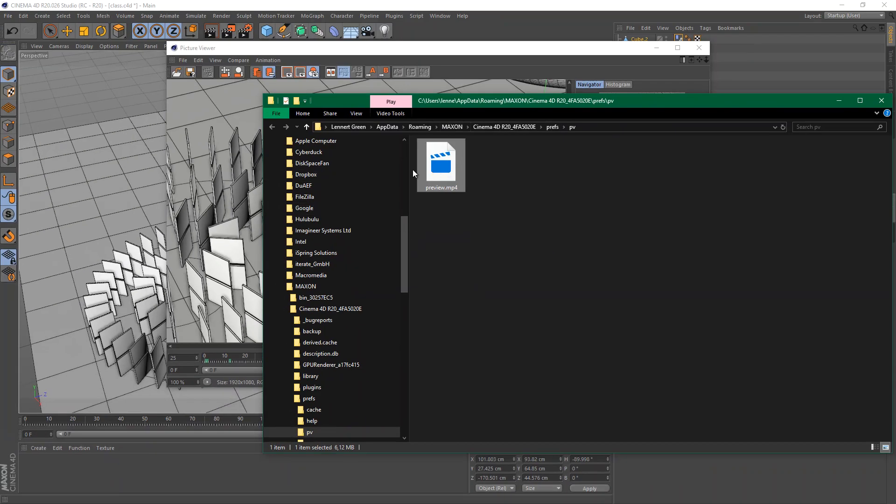
{"action": "scroll", "coordinate": [392, 169], "scroll_direction": "up", "scroll_amount": 10}
{"action": "left_click", "coordinate": [337, 158]}
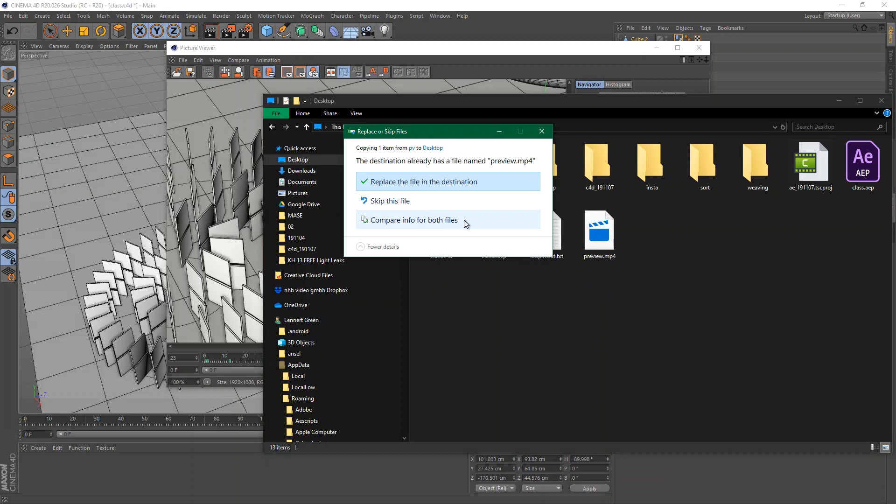
{"action": "key", "text": "Escape"}
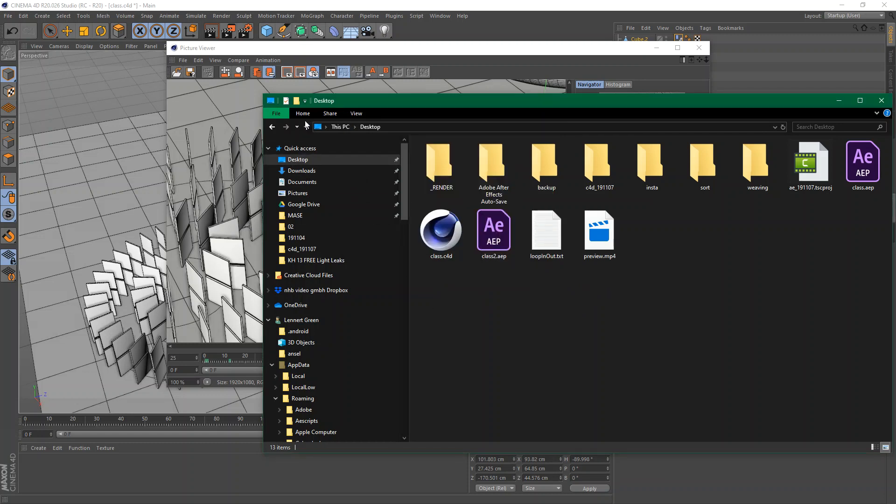
Return to the pv folder, play preview.mp4 to check the movie, pause it, and close the player
{"action": "left_click", "coordinate": [275, 126]}
{"action": "left_click", "coordinate": [443, 182]}
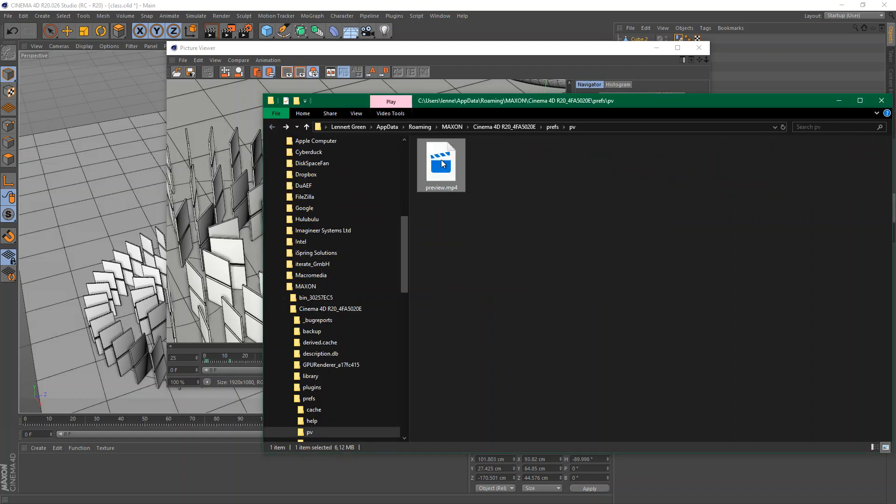
{"action": "double_click", "coordinate": [441, 160]}
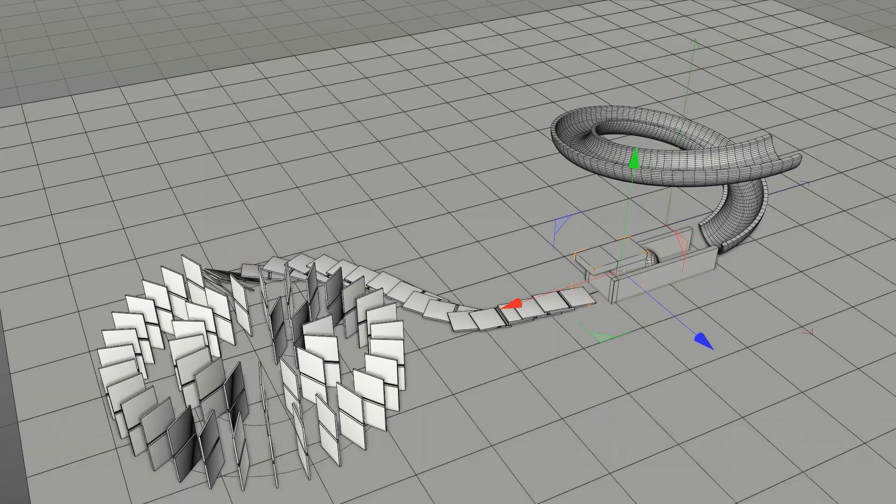
{"action": "left_click", "coordinate": [486, 316]}
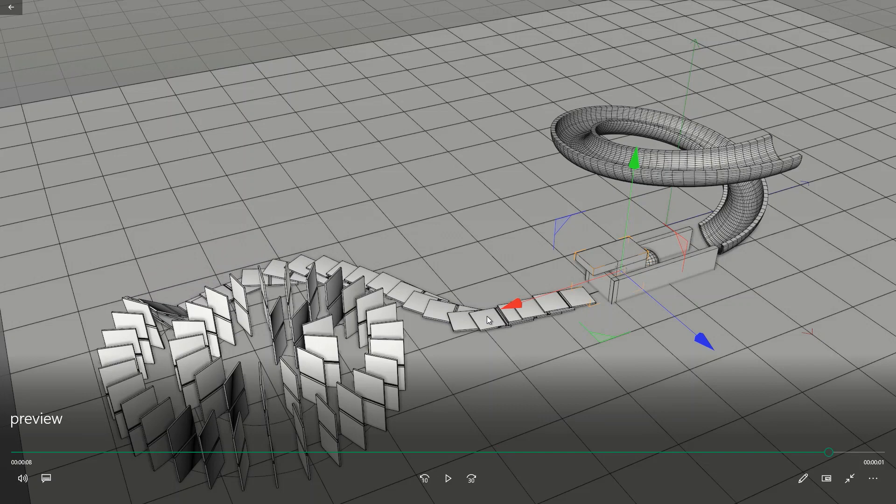
{"action": "mouse_move", "coordinate": [851, 1]}
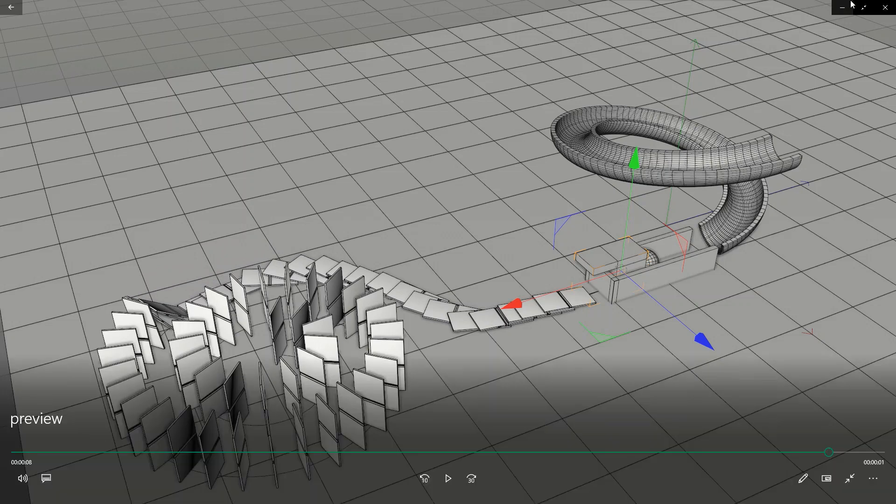
{"action": "left_click", "coordinate": [885, 7]}
Close File Explorer and the Picture Viewer, skipping the pending copy of preview.mp4
{"action": "left_click", "coordinate": [880, 101]}
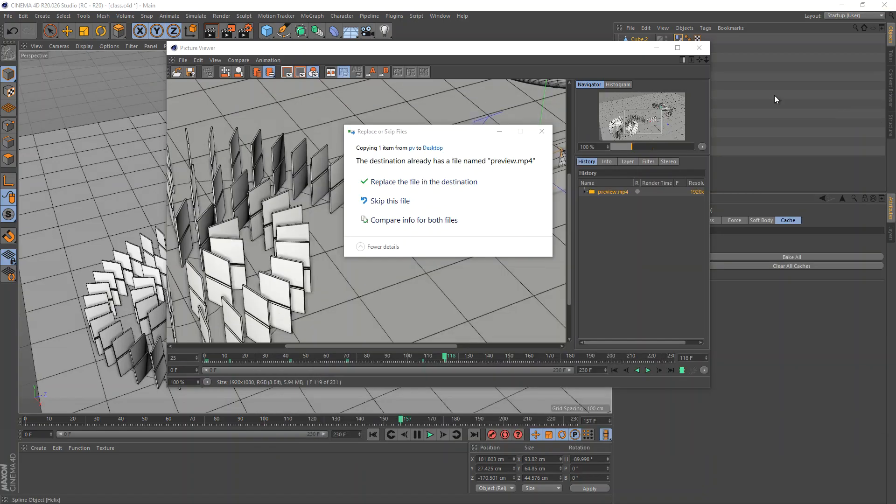
{"action": "left_click", "coordinate": [457, 201]}
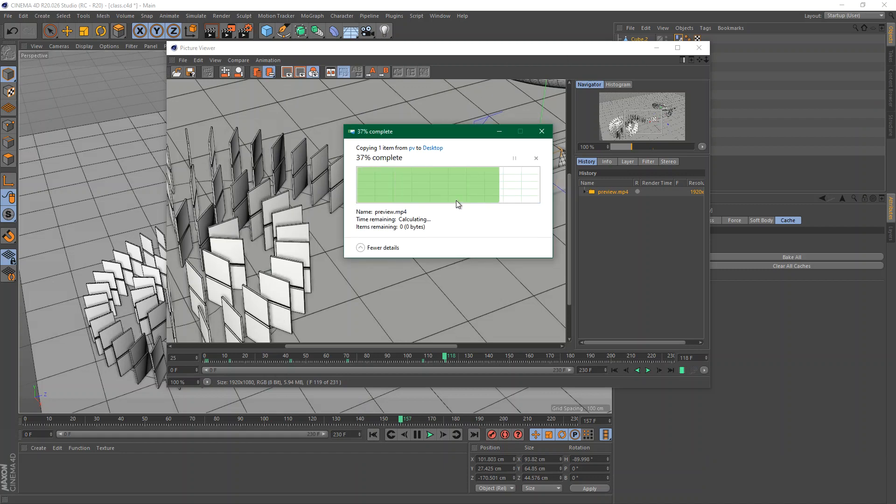
{"action": "left_click", "coordinate": [699, 48]}
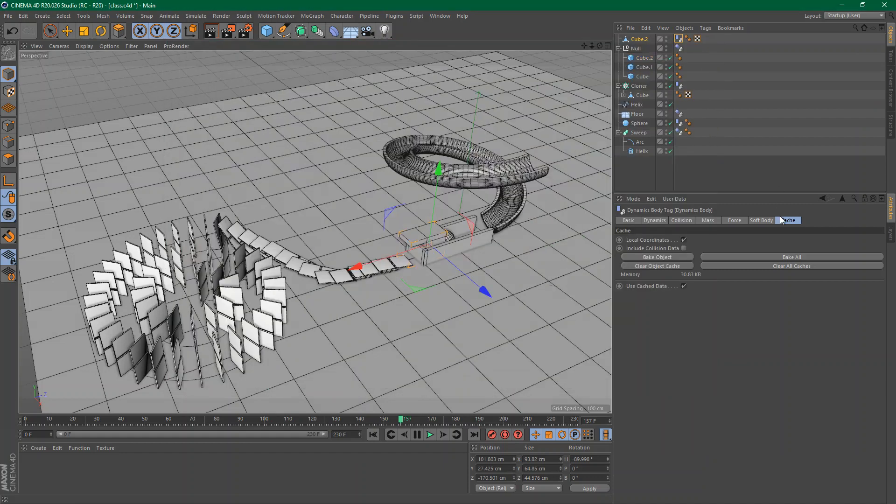